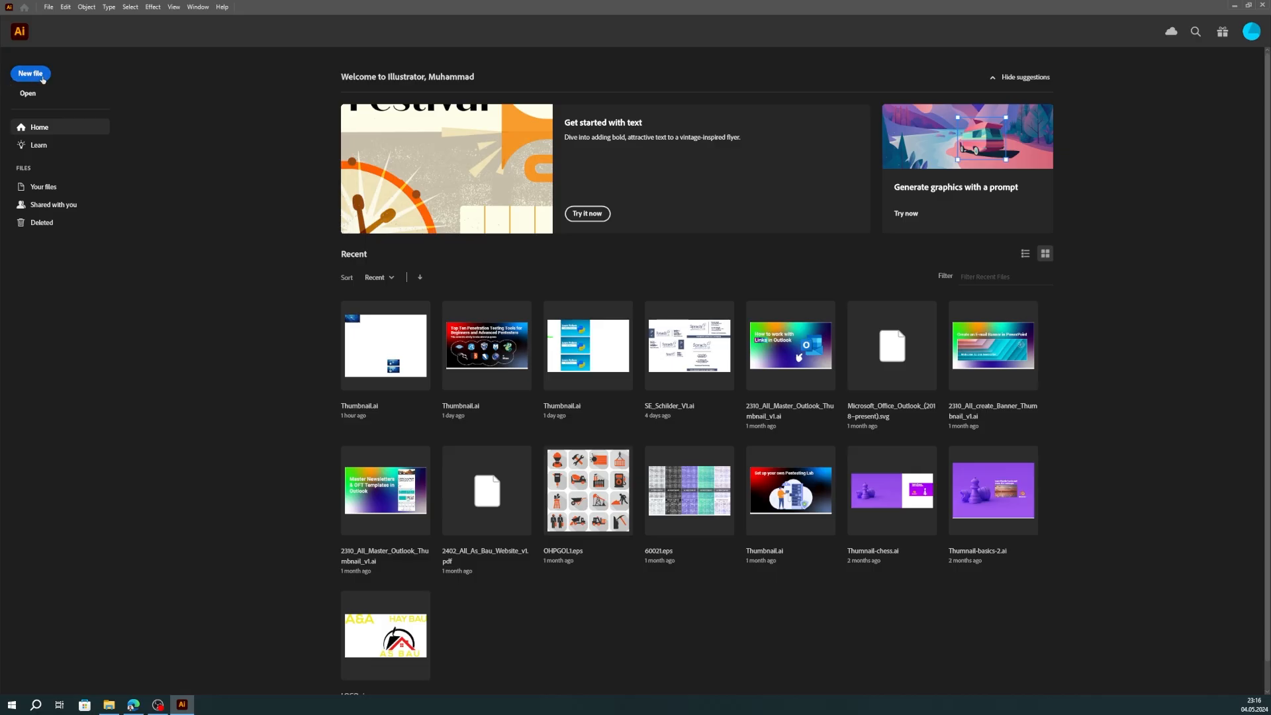
Step: Create a new web document named "Email banner" with a width of 800 px and a height of 250 px
{"action": "left_click", "coordinate": [42, 78]}
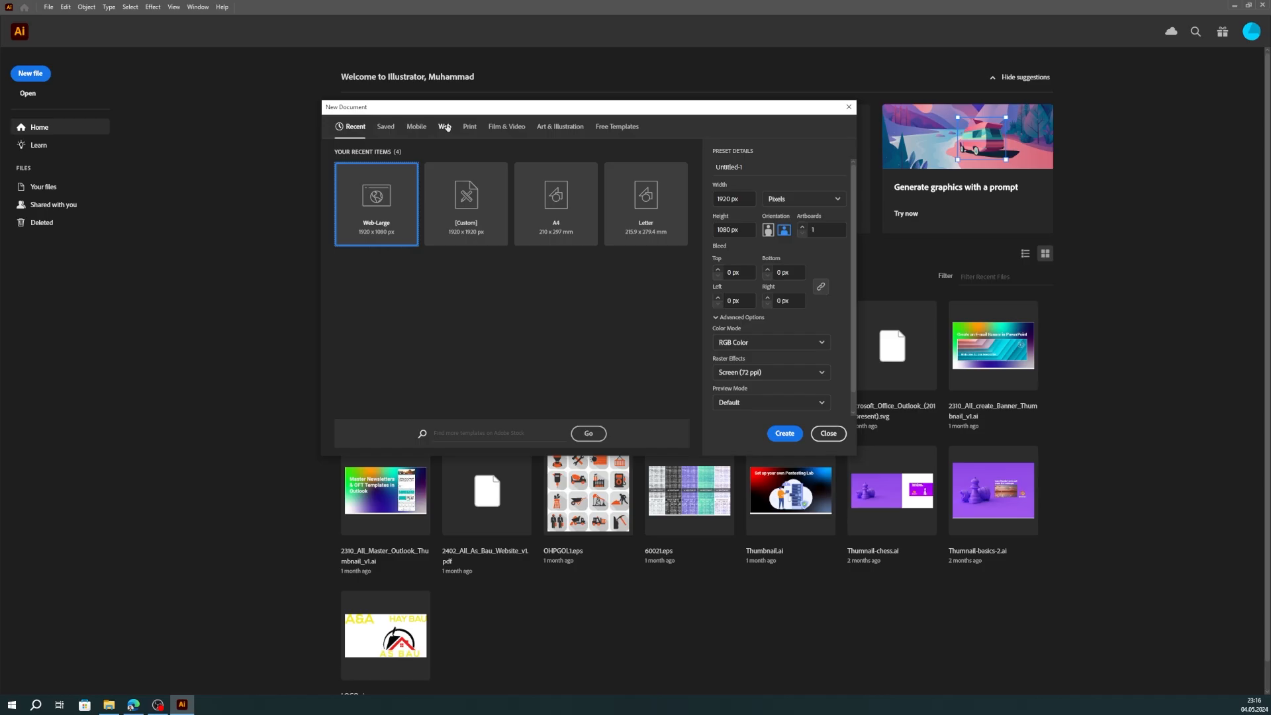
{"action": "left_click", "coordinate": [444, 126]}
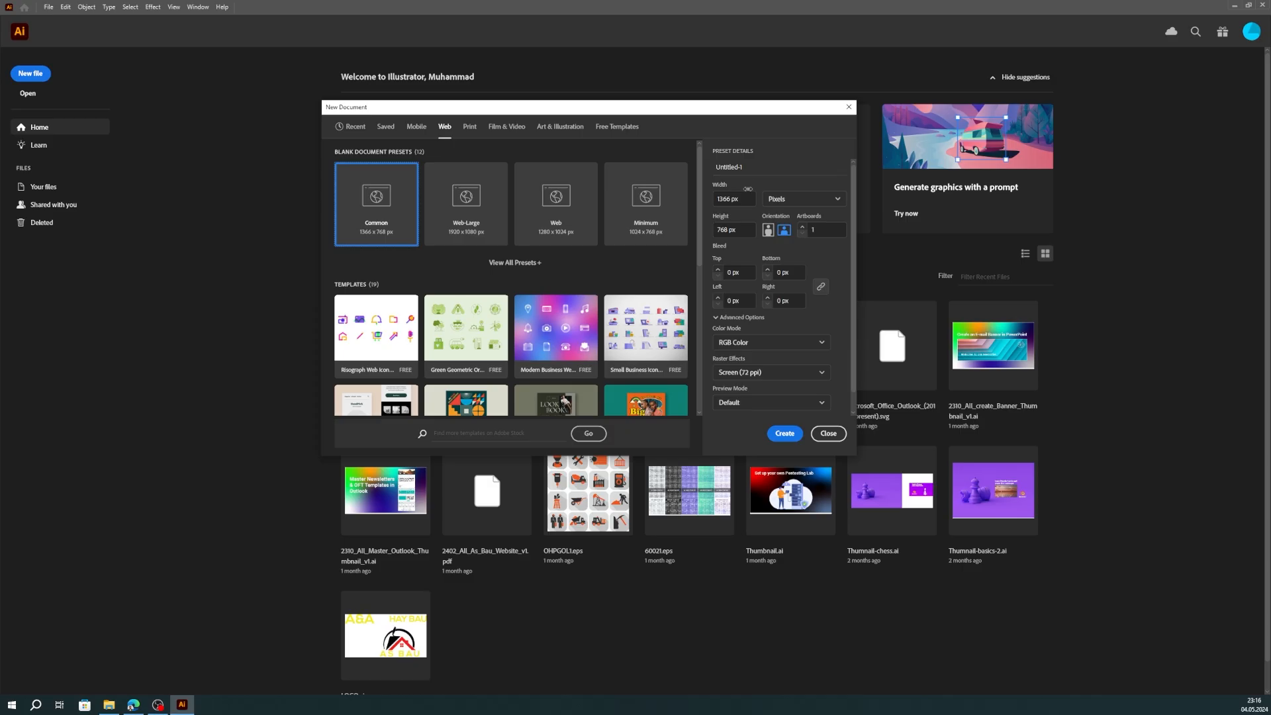
{"action": "left_click", "coordinate": [742, 197]}
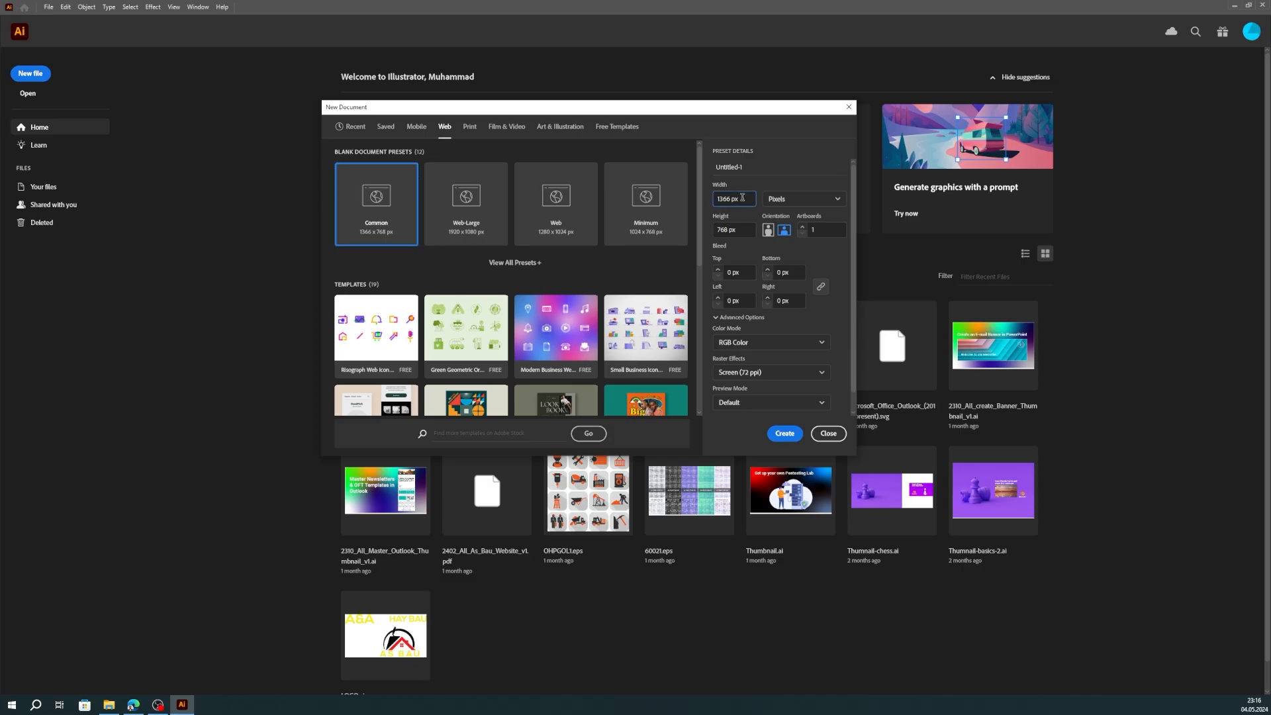
{"action": "left_click_drag", "start_coordinate": [741, 197], "coordinate": [691, 204]}
{"action": "type", "text": "800"}
{"action": "key", "text": "Tab"}
{"action": "type", "text": "250"}
{"action": "left_click_drag", "start_coordinate": [745, 168], "coordinate": [713, 165]}
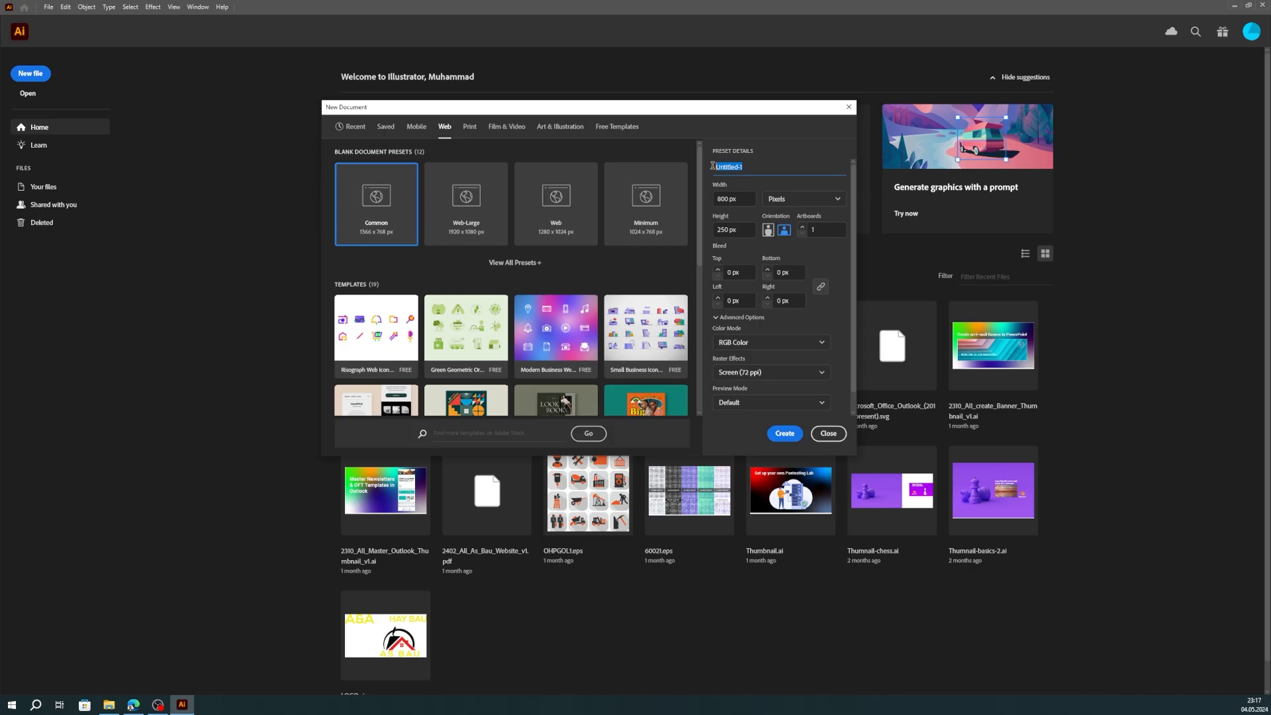
{"action": "type", "text": "Email banner"}
{"action": "left_click", "coordinate": [783, 434]}
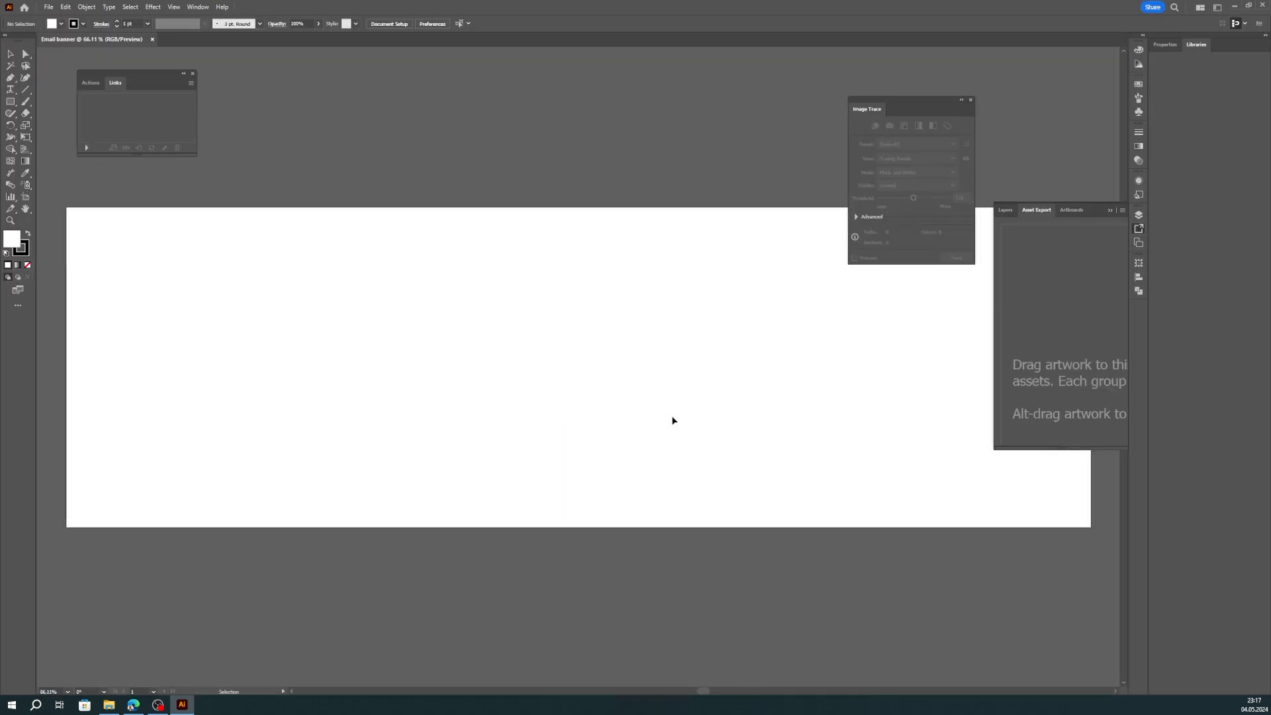
{"action": "scroll", "coordinate": [601, 378], "scroll_direction": "down", "scroll_amount": 1}
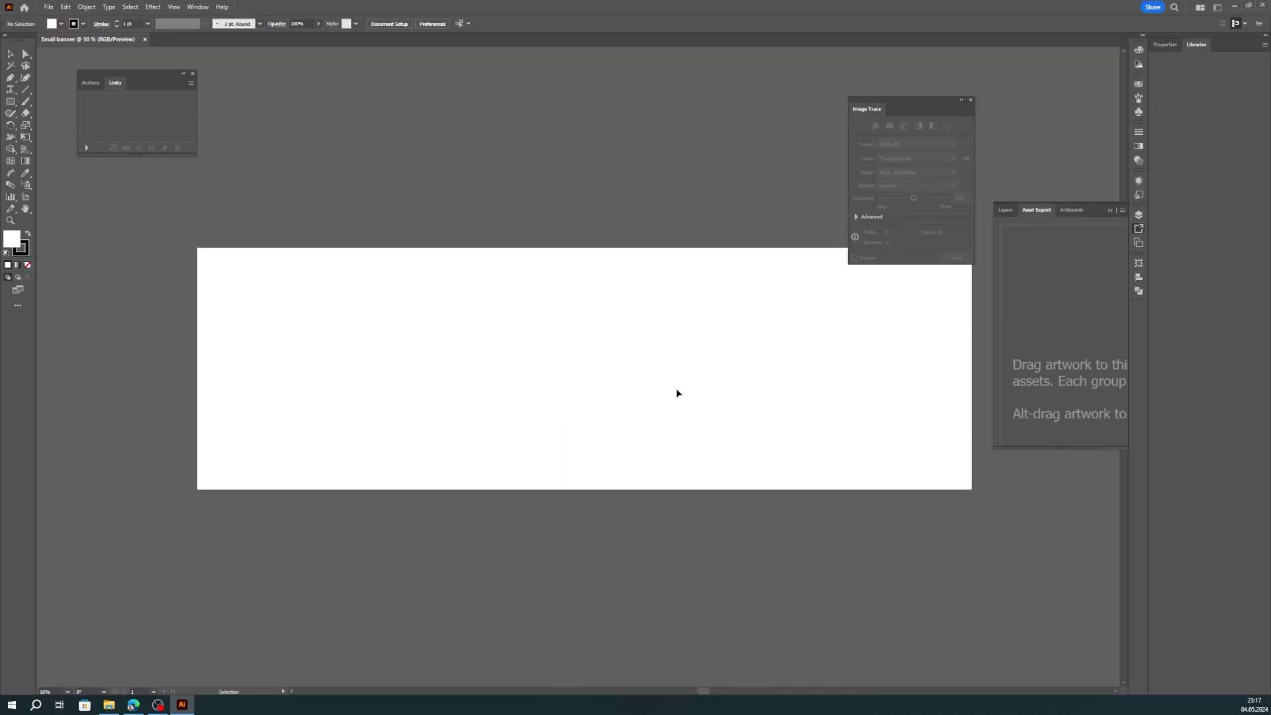
{"action": "scroll", "coordinate": [677, 393], "scroll_direction": "down", "scroll_amount": 1}
{"action": "scroll", "coordinate": [771, 379], "scroll_direction": "up", "scroll_amount": 1}
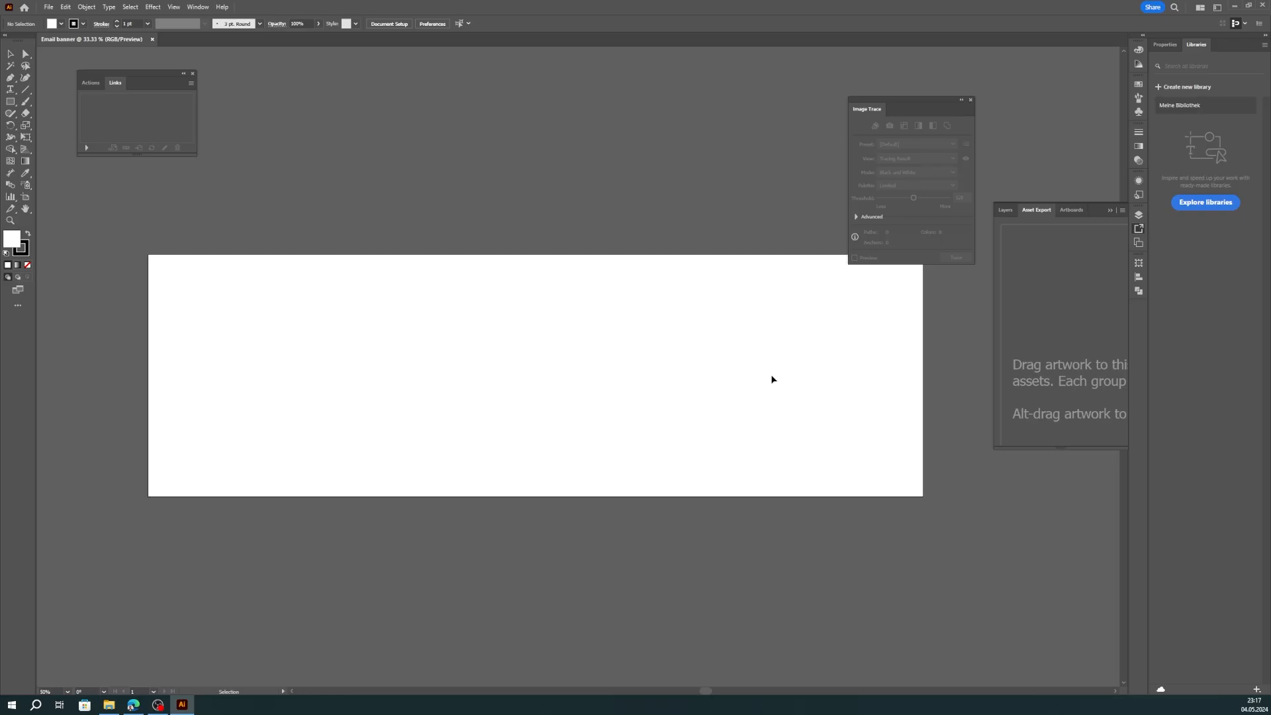
{"action": "scroll", "coordinate": [772, 380], "scroll_direction": "down", "scroll_amount": 1}
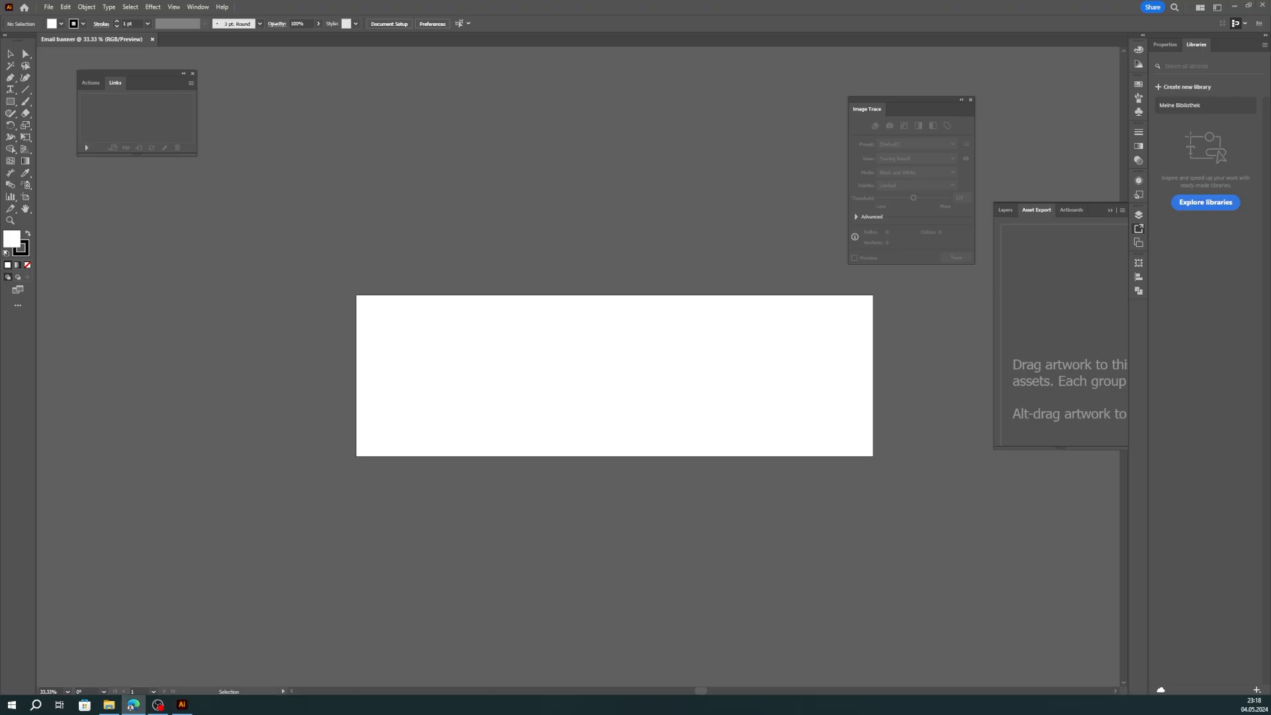
Step: Switch to the web browser and open unsplash.com
{"action": "left_click", "coordinate": [133, 704]}
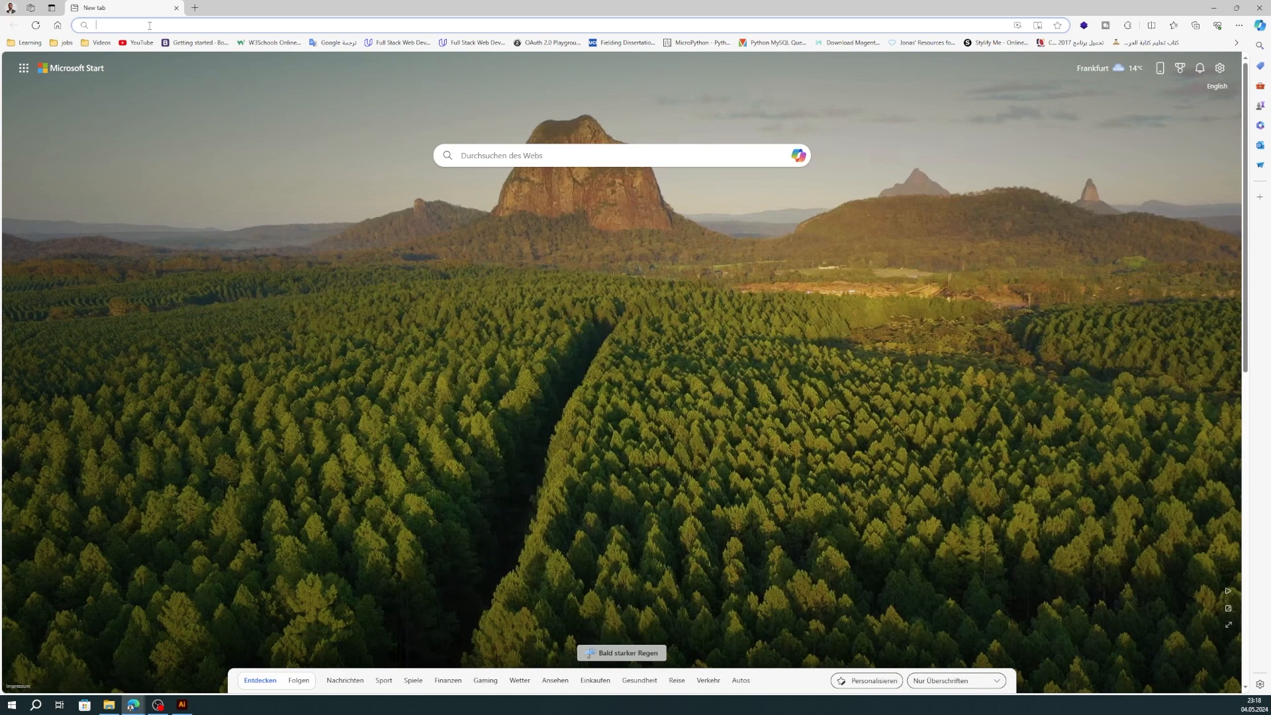
{"action": "type", "text": "uns"}
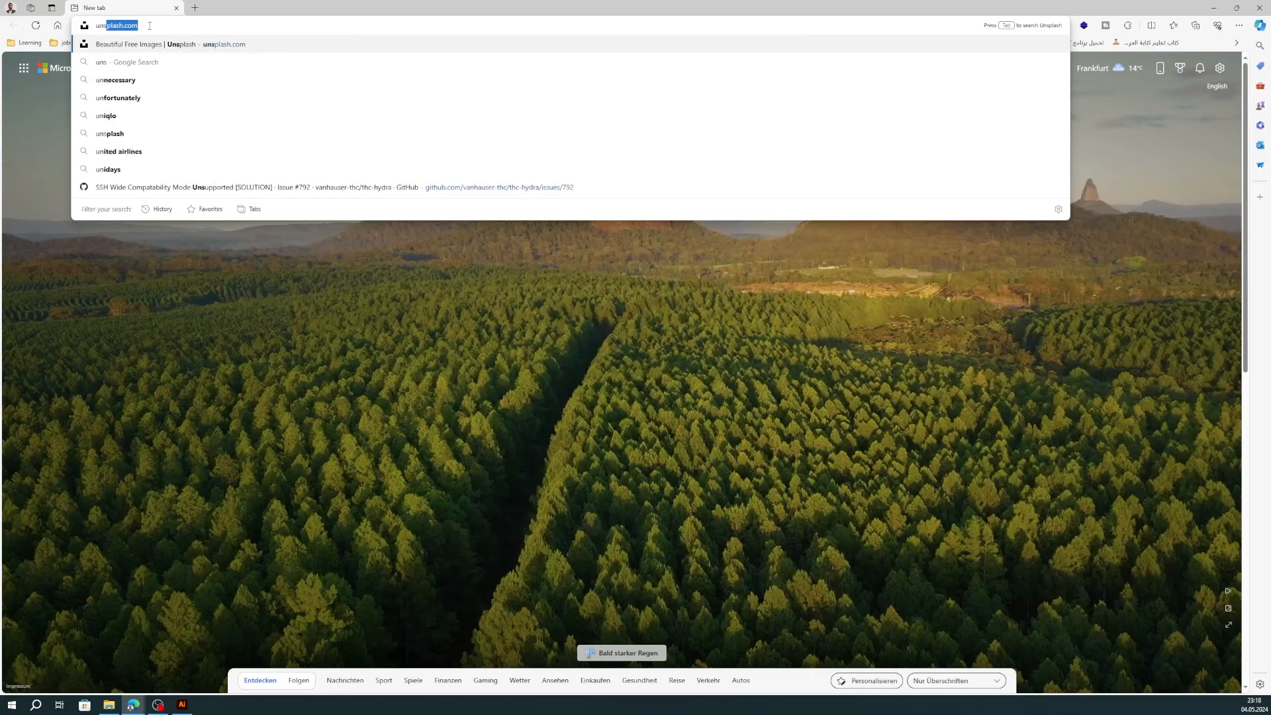
{"action": "type", "text": "plash"}
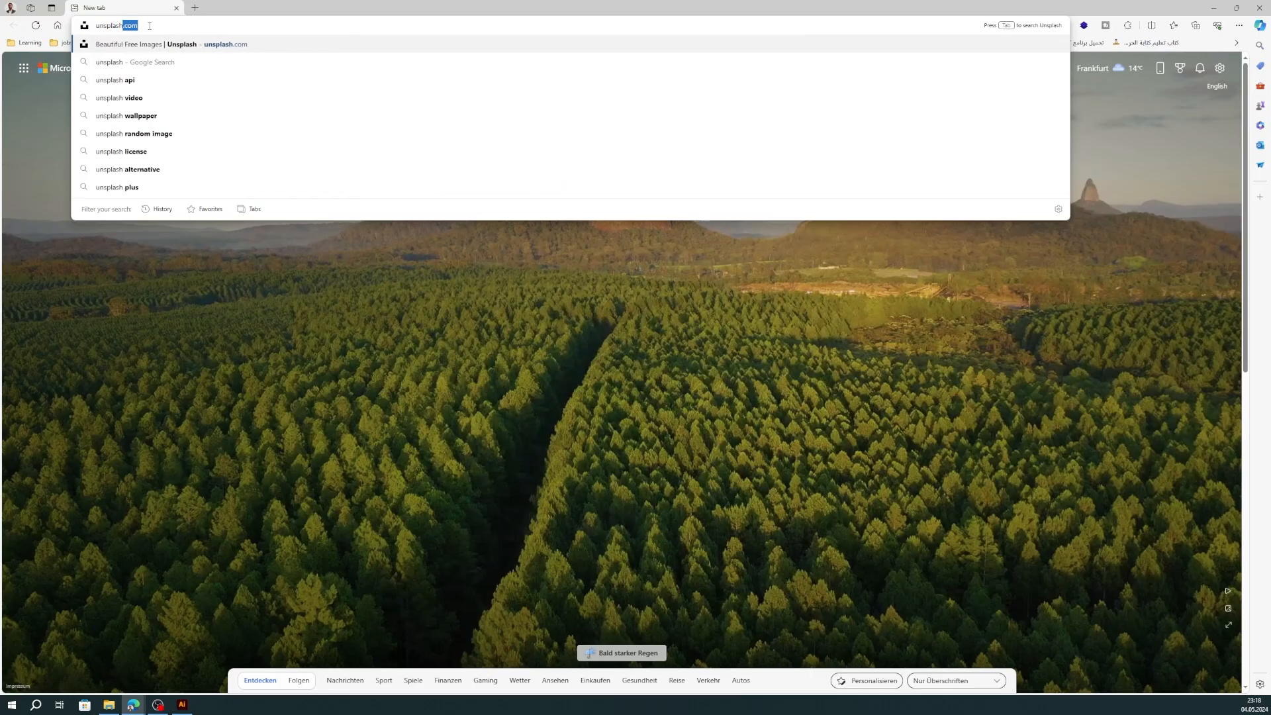
{"action": "type", "text": ".com"}
{"action": "key", "text": "Return"}
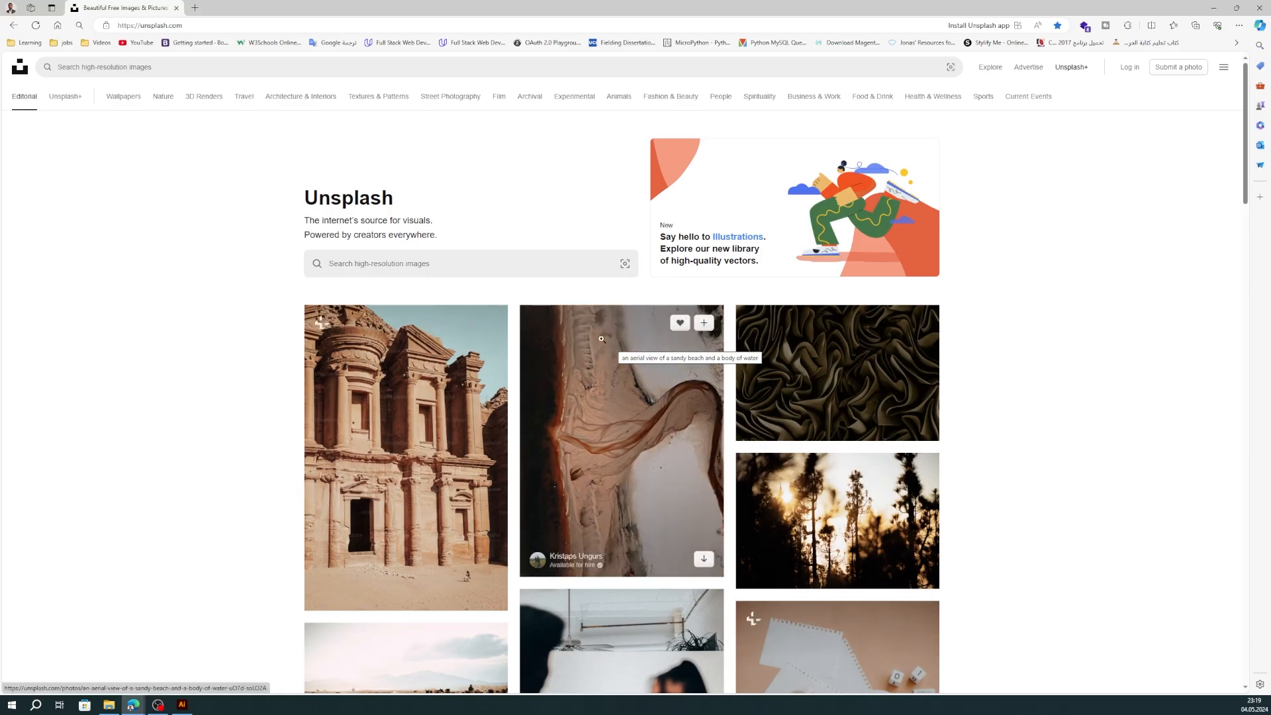
Step: Search the Unsplash photo library for "wallpaper 4k"
{"action": "left_click", "coordinate": [161, 66]}
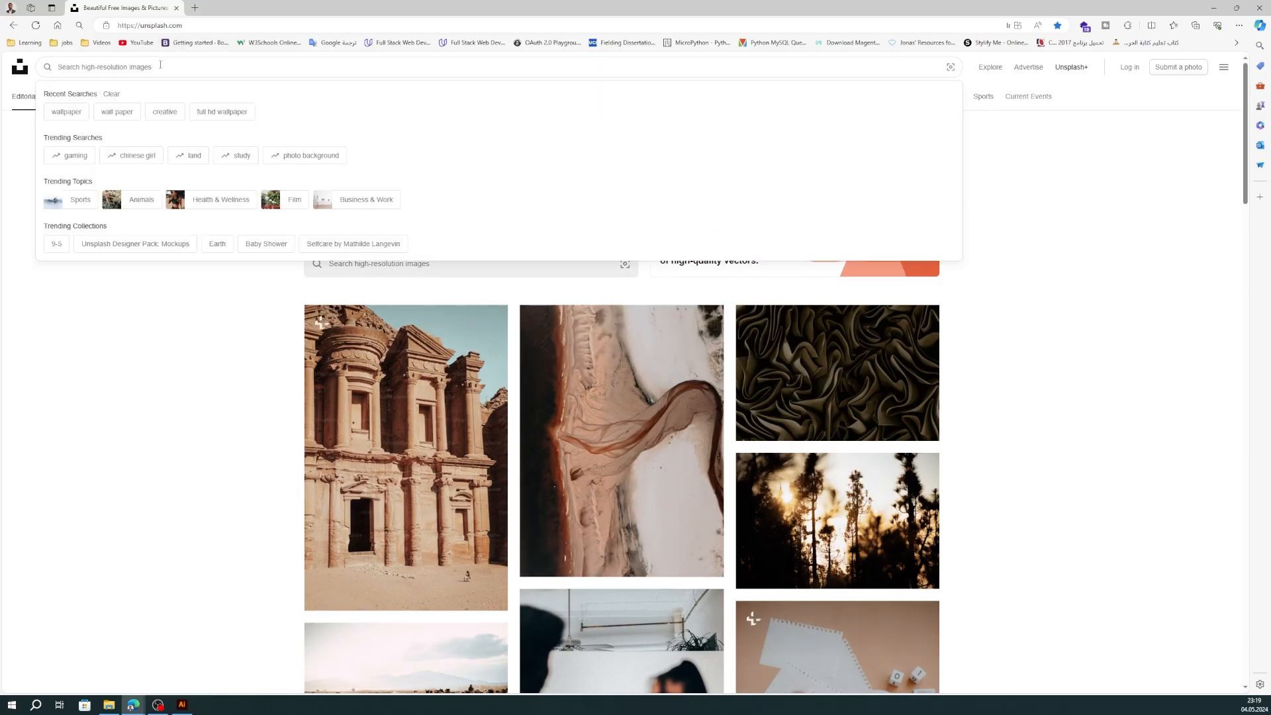
{"action": "type", "text": "wall"}
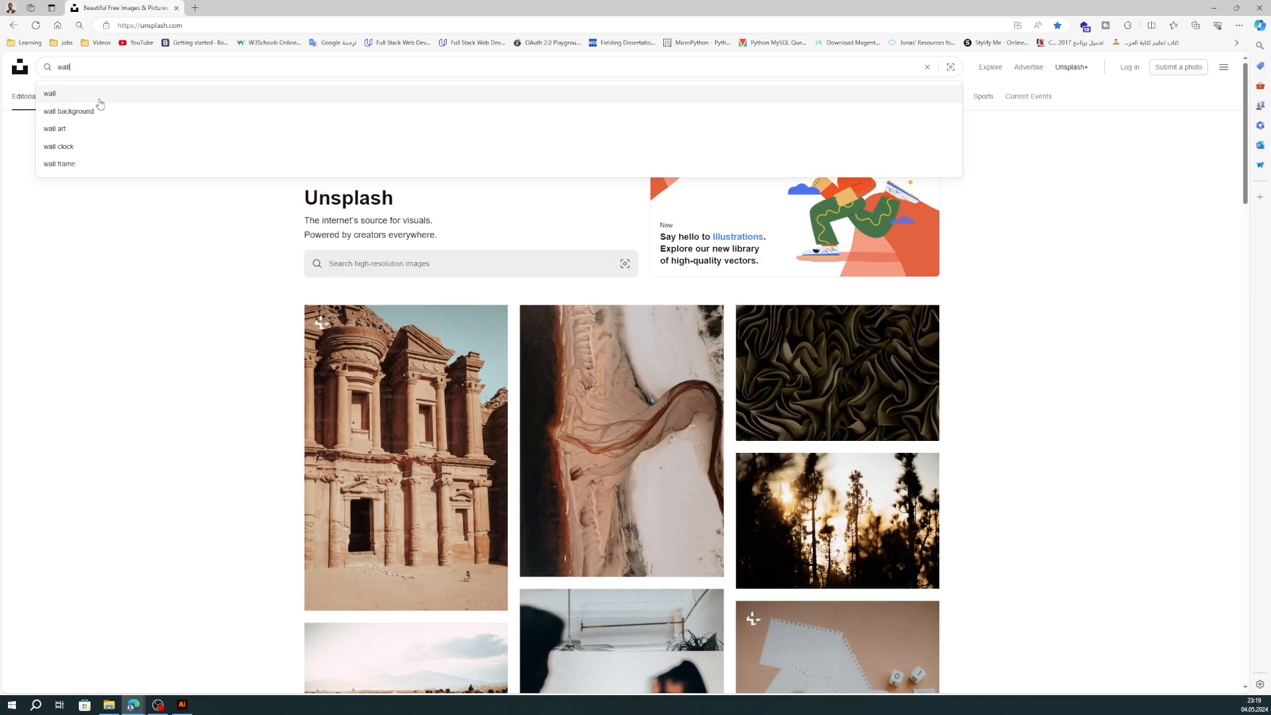
{"action": "type", "text": "pa"}
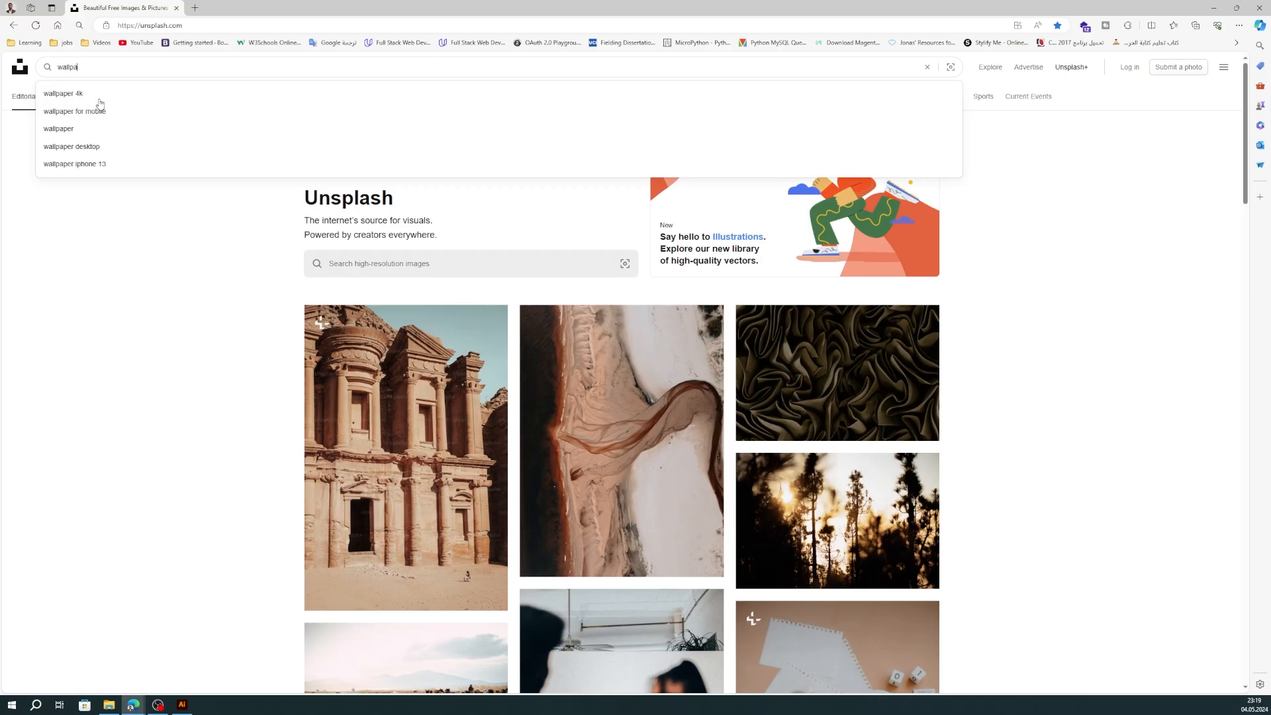
{"action": "left_click", "coordinate": [98, 97]}
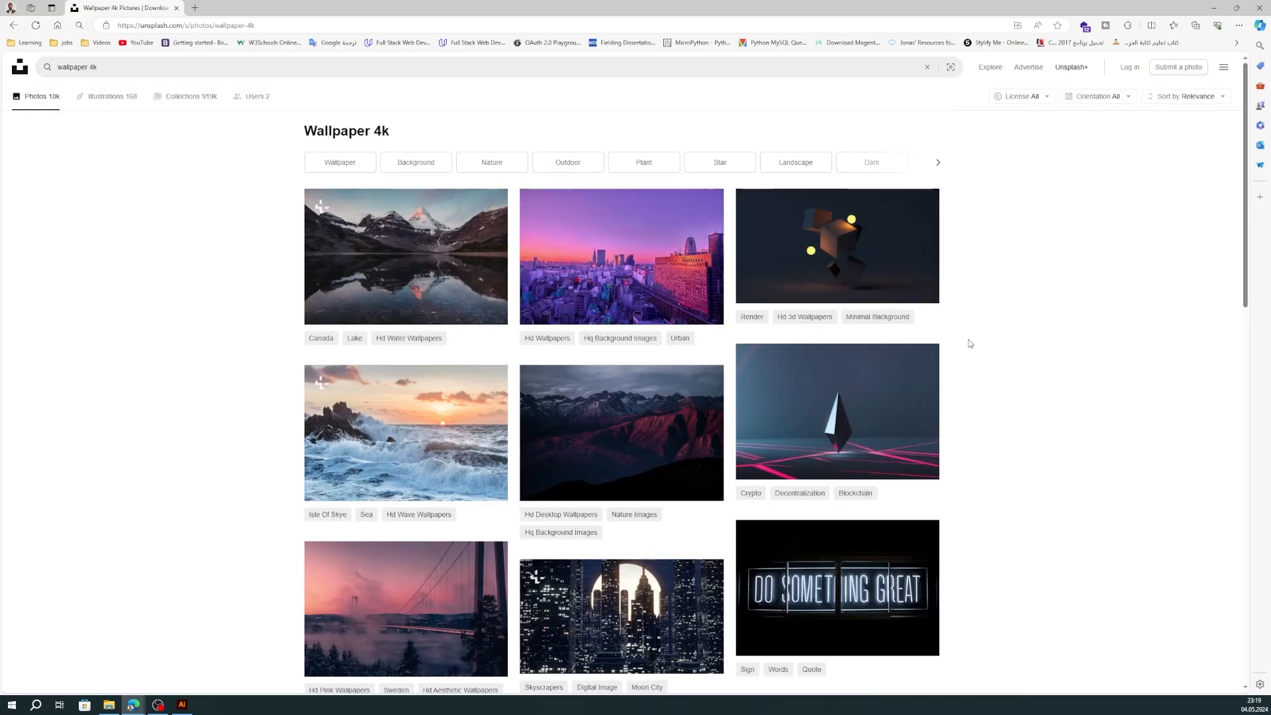
Step: Try to download the purple Milky Way night-sky photo from the wallpaper results and return to the results page
{"action": "scroll", "coordinate": [969, 344], "scroll_direction": "down", "scroll_amount": 3}
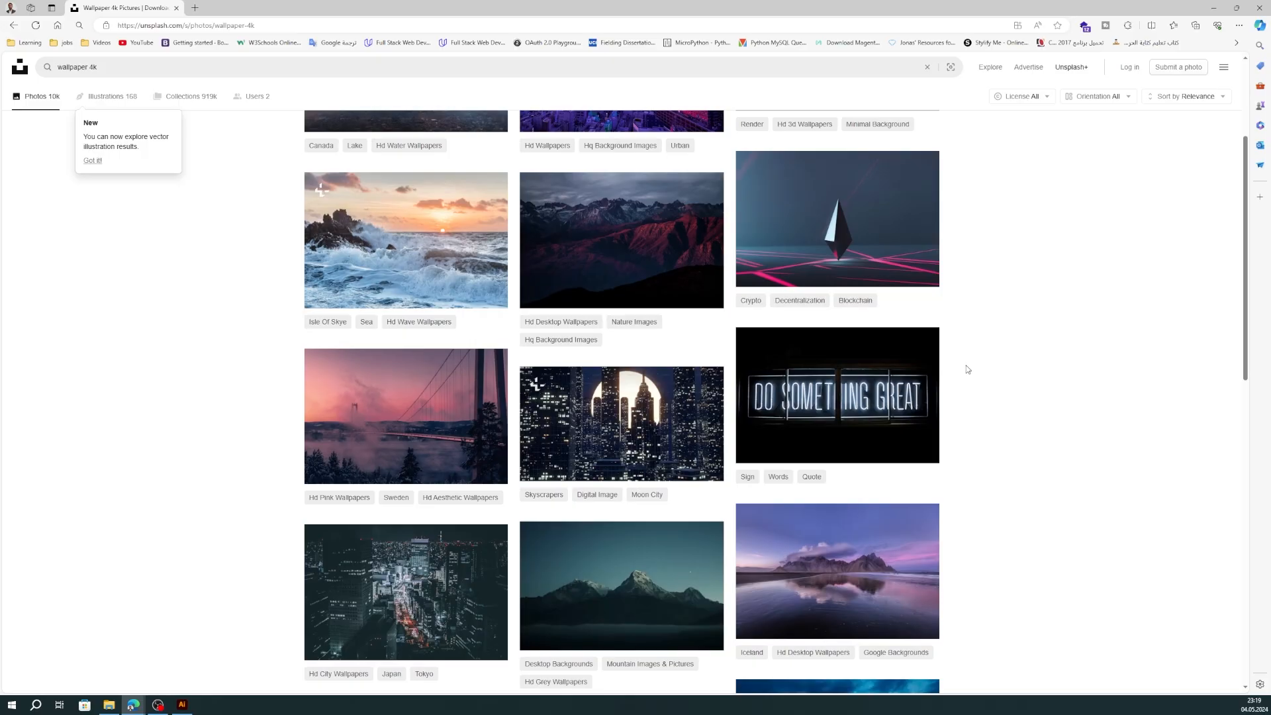
{"action": "scroll", "coordinate": [916, 425], "scroll_direction": "down", "scroll_amount": 3}
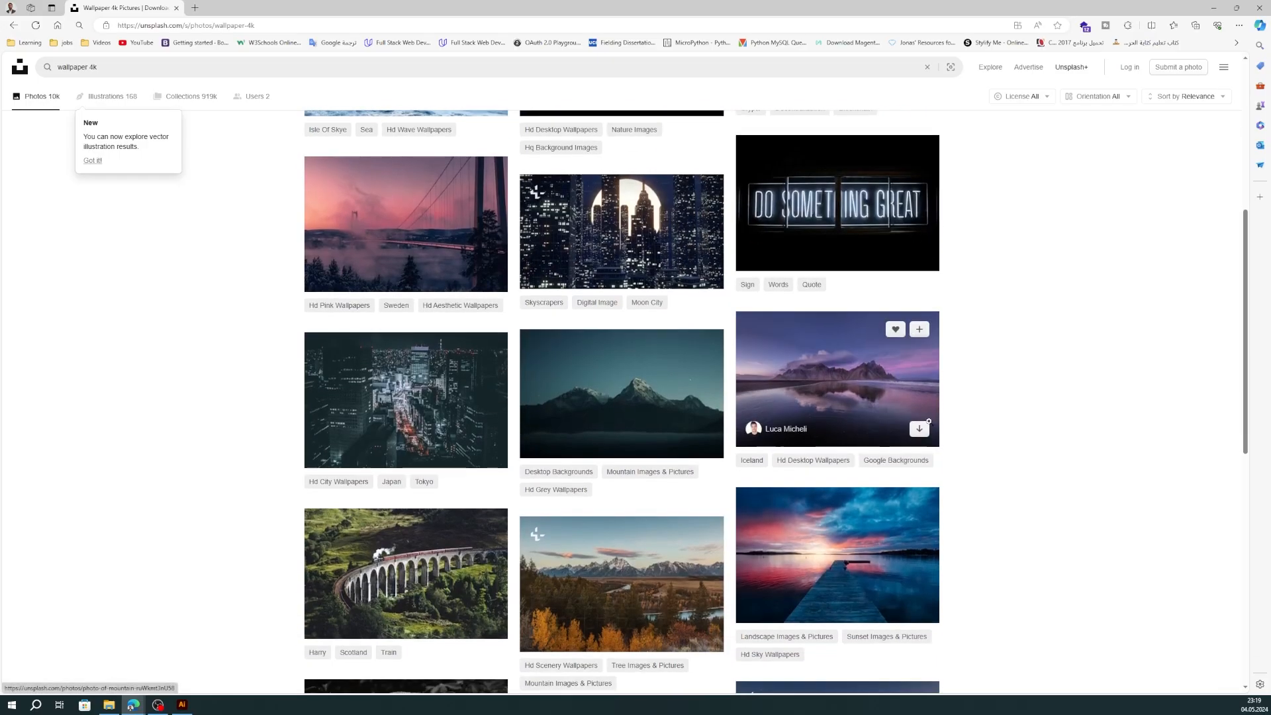
{"action": "scroll", "coordinate": [918, 408], "scroll_direction": "down", "scroll_amount": 3}
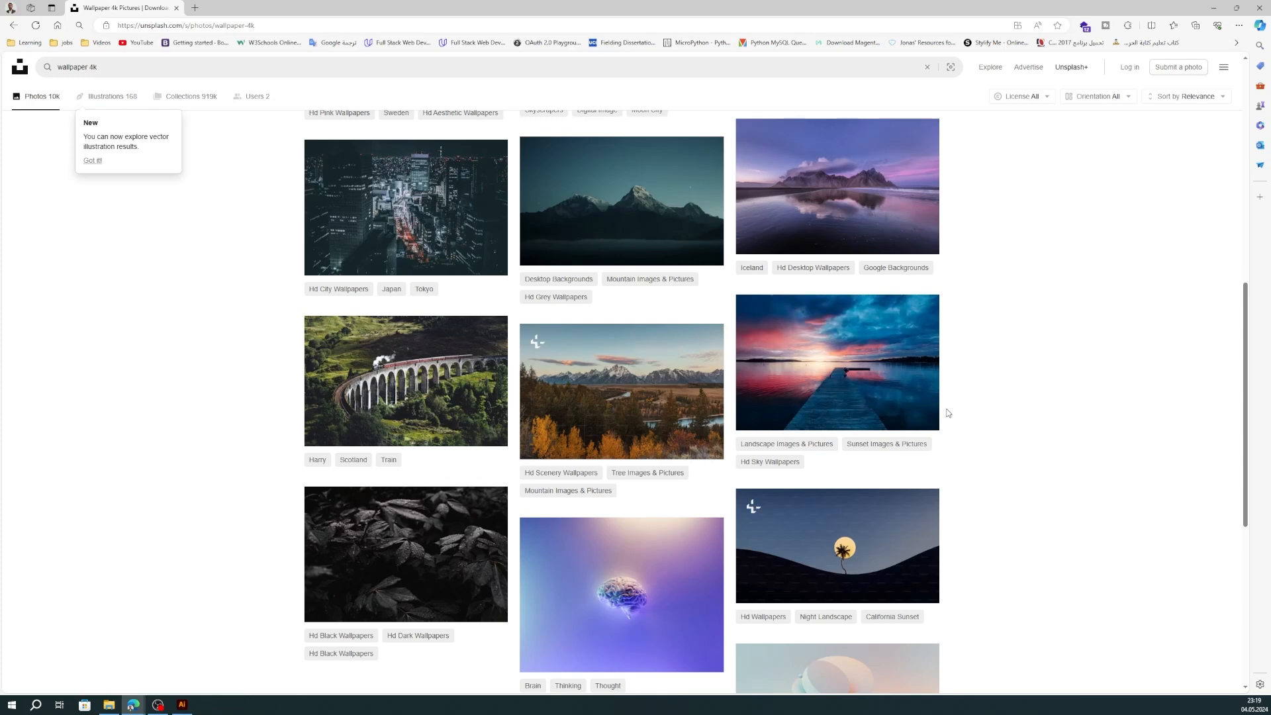
{"action": "scroll", "coordinate": [616, 363], "scroll_direction": "down", "scroll_amount": 5}
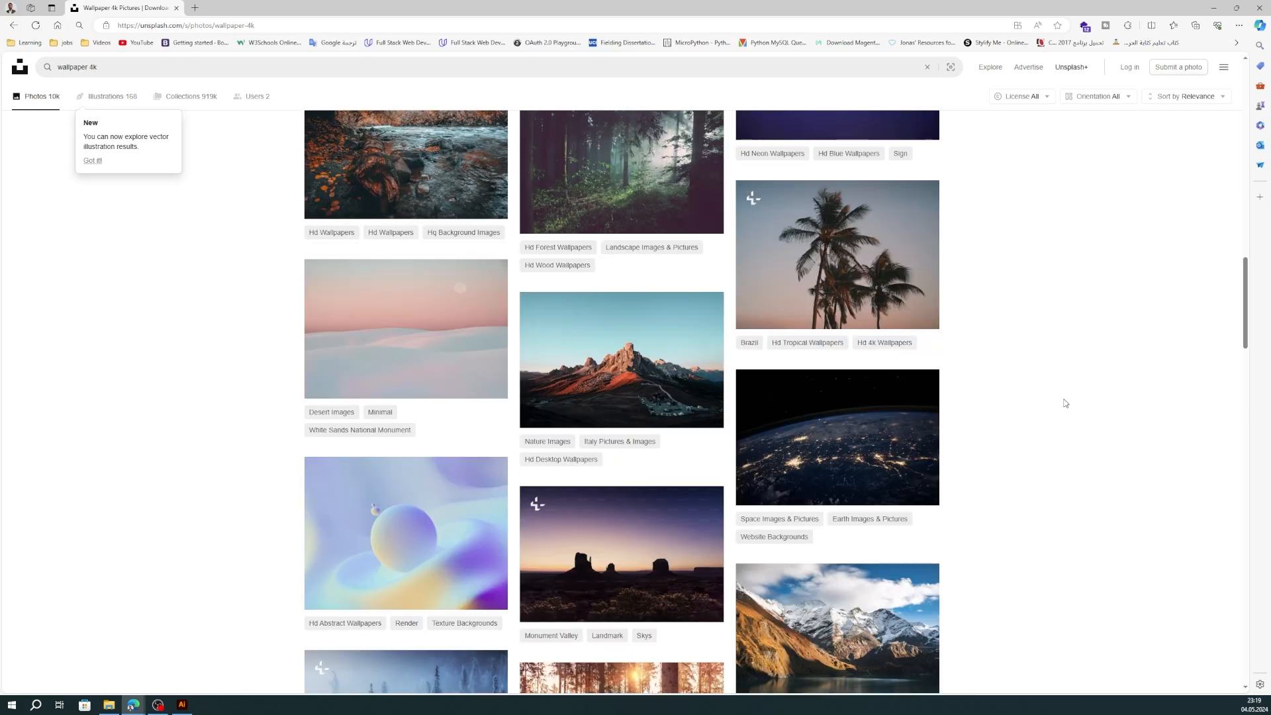
{"action": "mouse_move", "coordinate": [550, 361]}
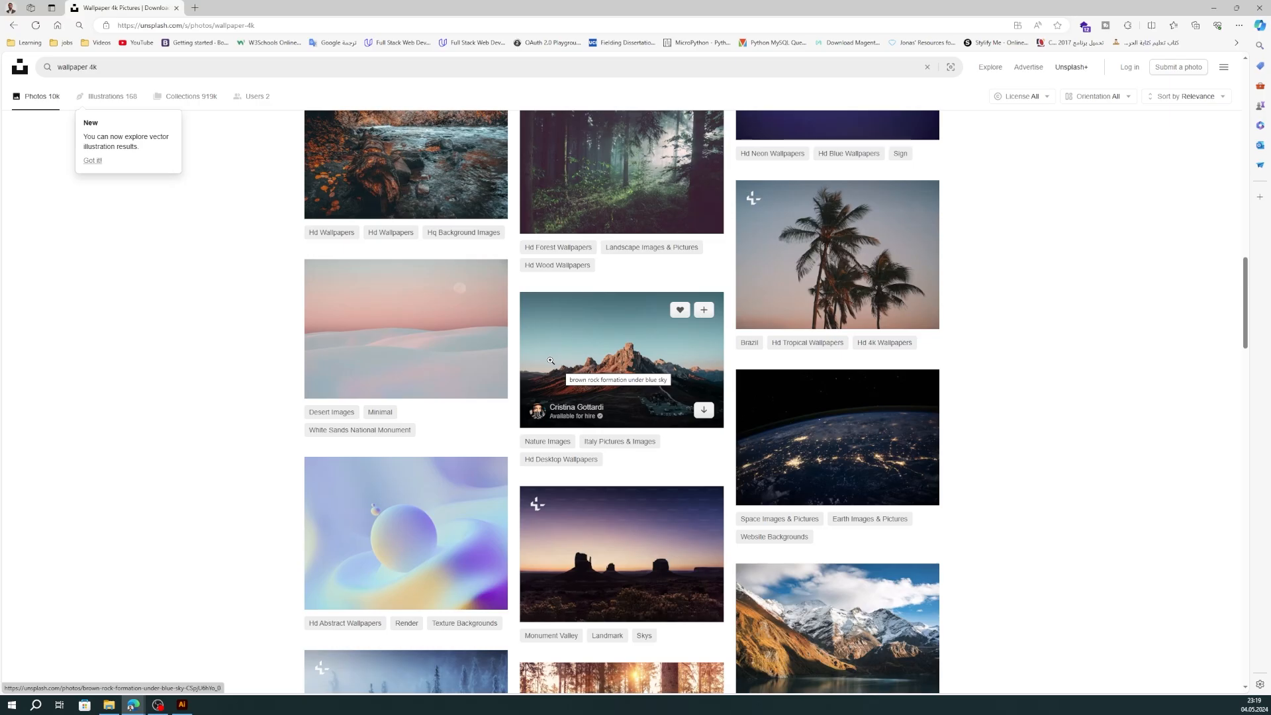
{"action": "scroll", "coordinate": [550, 361], "scroll_direction": "down", "scroll_amount": 10}
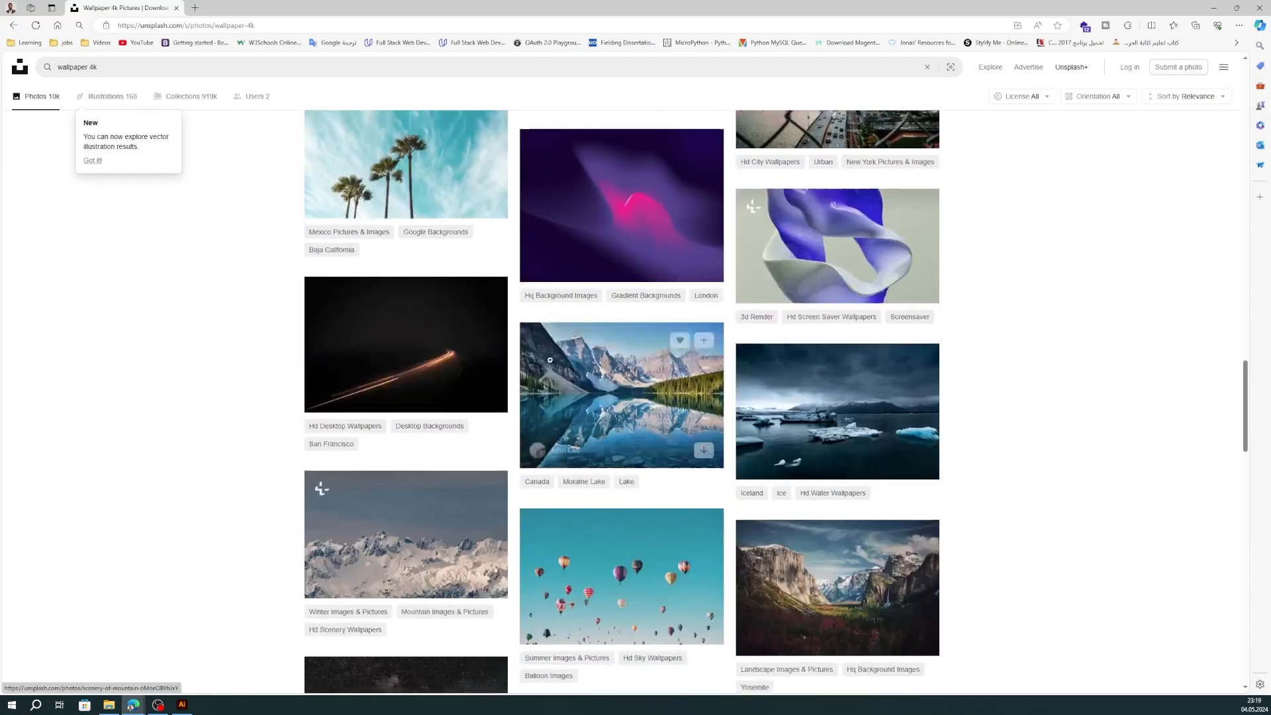
{"action": "scroll", "coordinate": [550, 360], "scroll_direction": "down", "scroll_amount": 6}
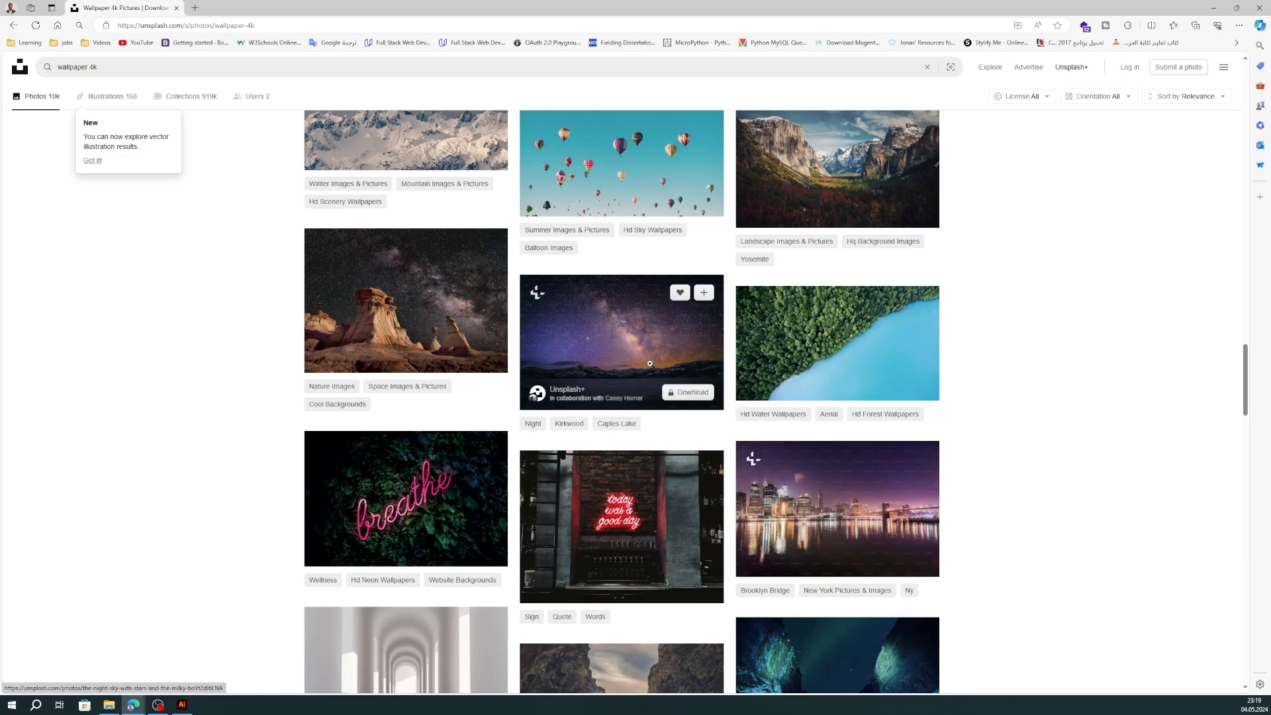
{"action": "left_click", "coordinate": [703, 397]}
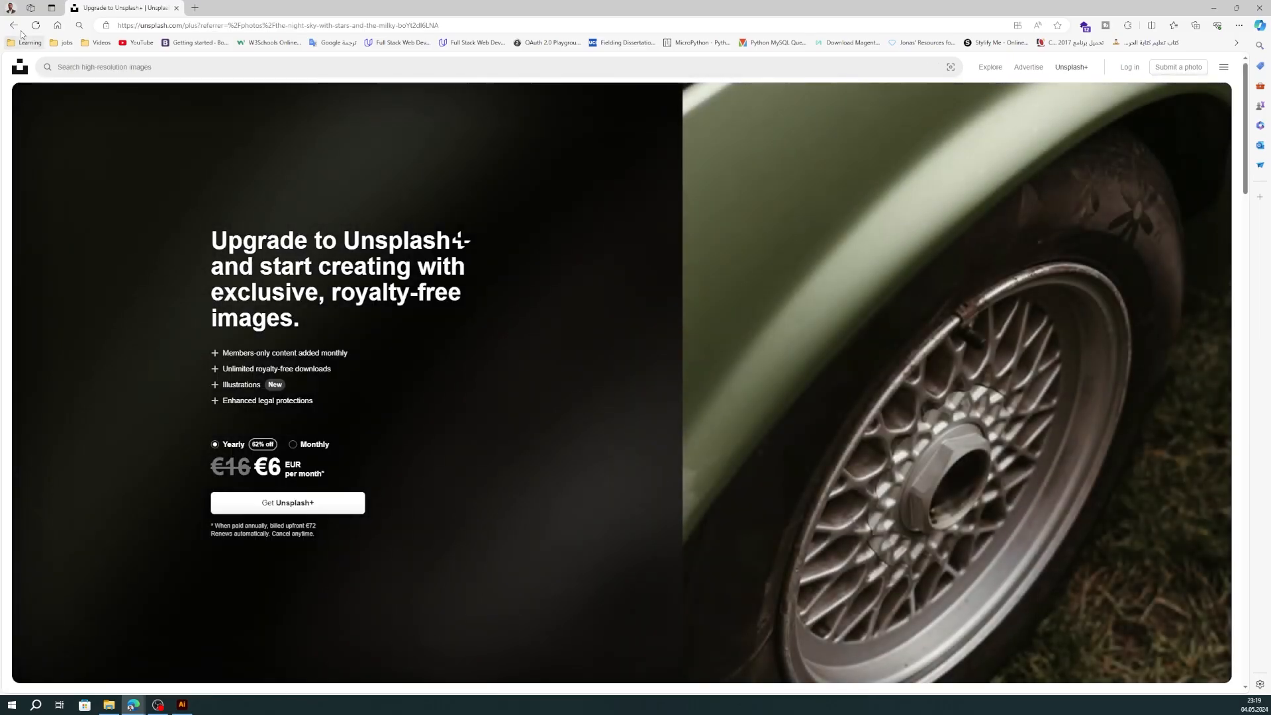
{"action": "left_click", "coordinate": [13, 25]}
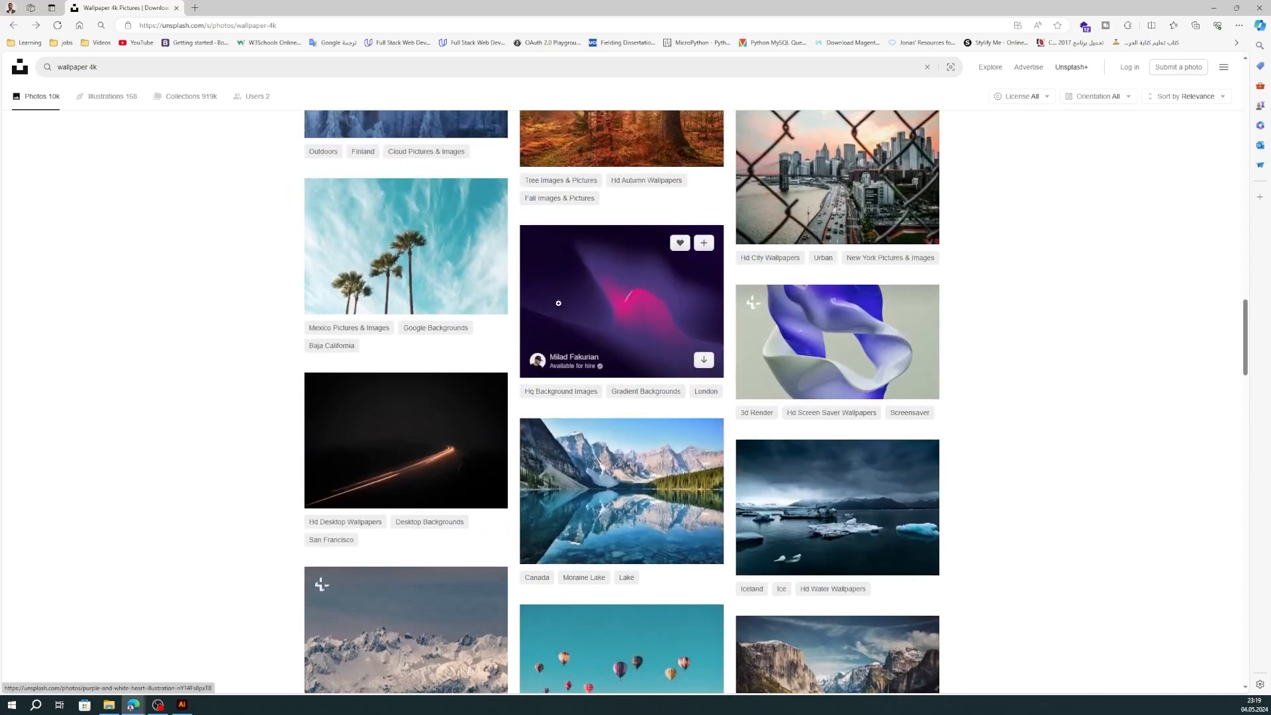
Step: Limit the wallpaper results to the Free license and download the purple city skyline photo at sunset
{"action": "left_click", "coordinate": [1047, 99]}
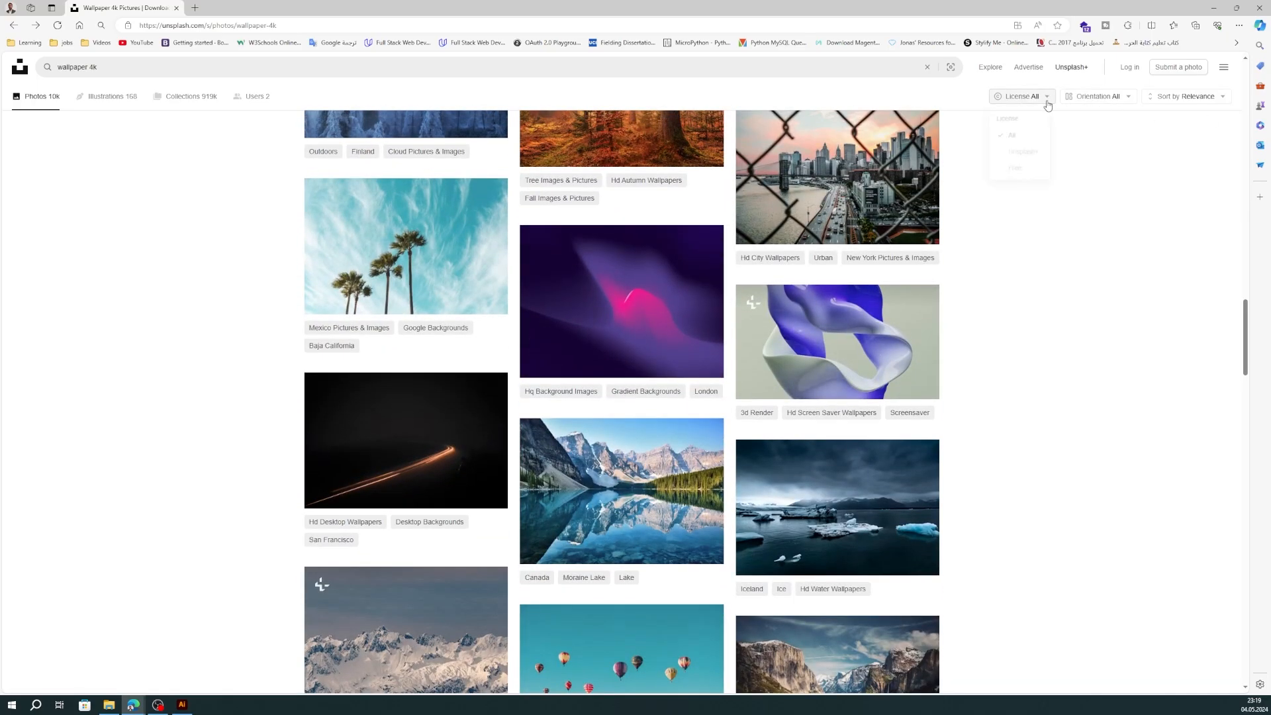
{"action": "left_click", "coordinate": [1011, 171]}
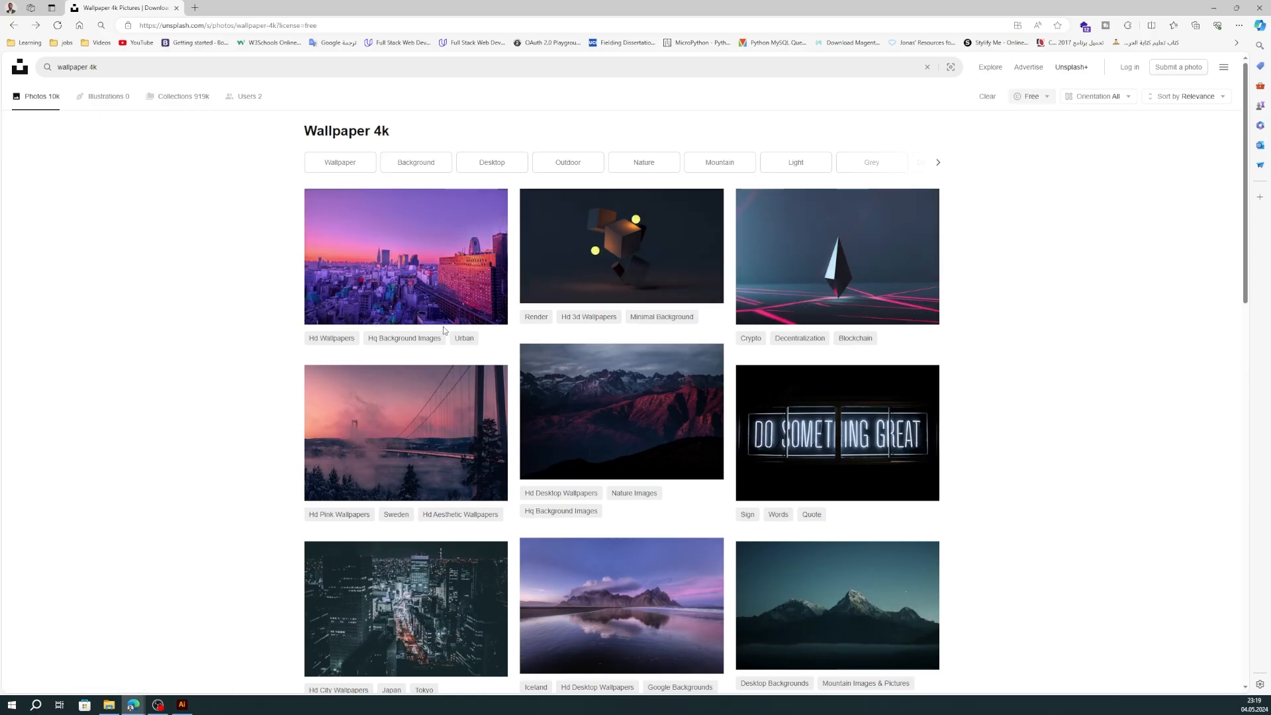
{"action": "left_click", "coordinate": [488, 307]}
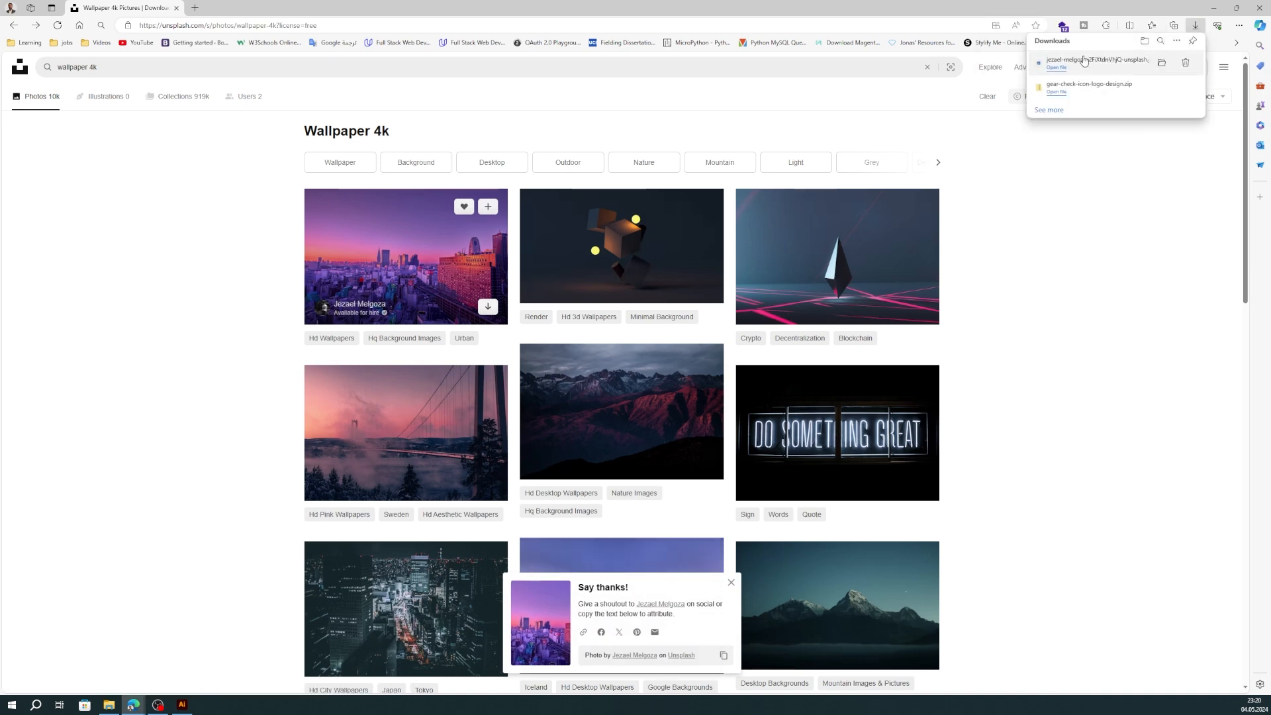
Step: Place the downloaded city photo in the Illustrator "Email banner" document and scale it proportionally about its centre to about 987 × 658 px
{"action": "left_click_drag", "start_coordinate": [1065, 67], "coordinate": [575, 376]}
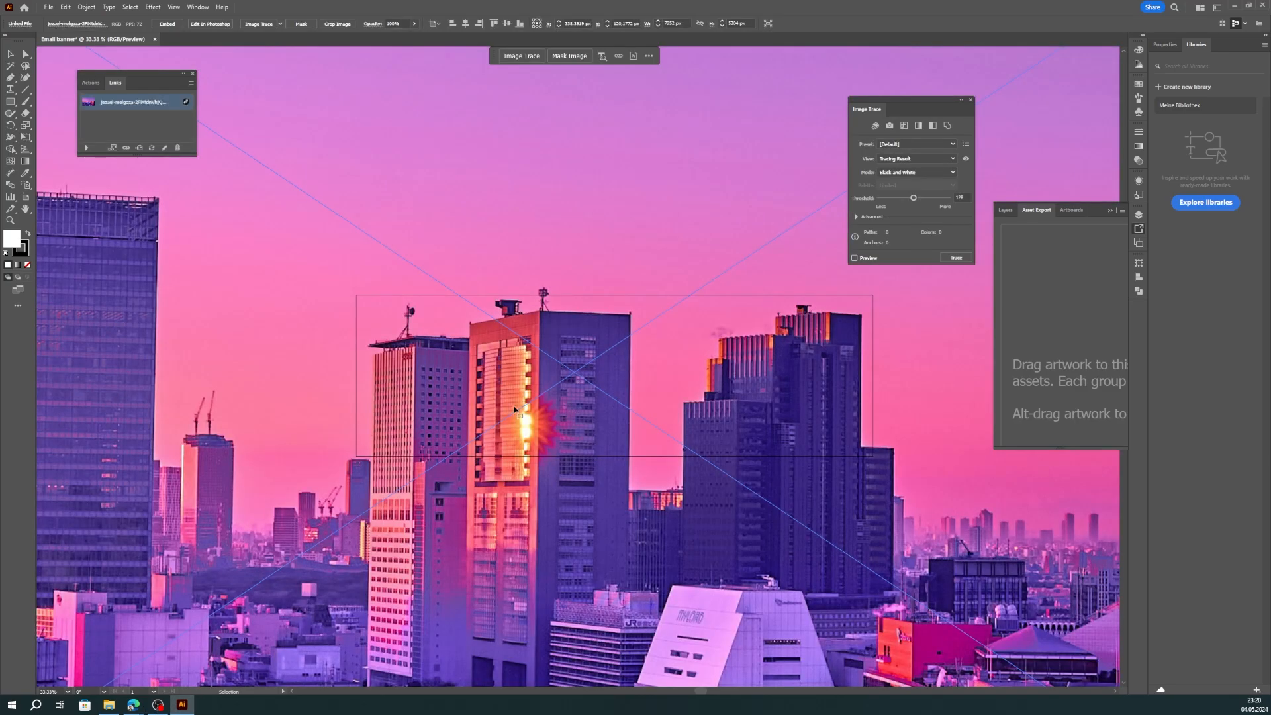
{"action": "scroll", "coordinate": [514, 407], "scroll_direction": "down", "scroll_amount": 3}
{"action": "scroll", "coordinate": [676, 305], "scroll_direction": "down", "scroll_amount": 2}
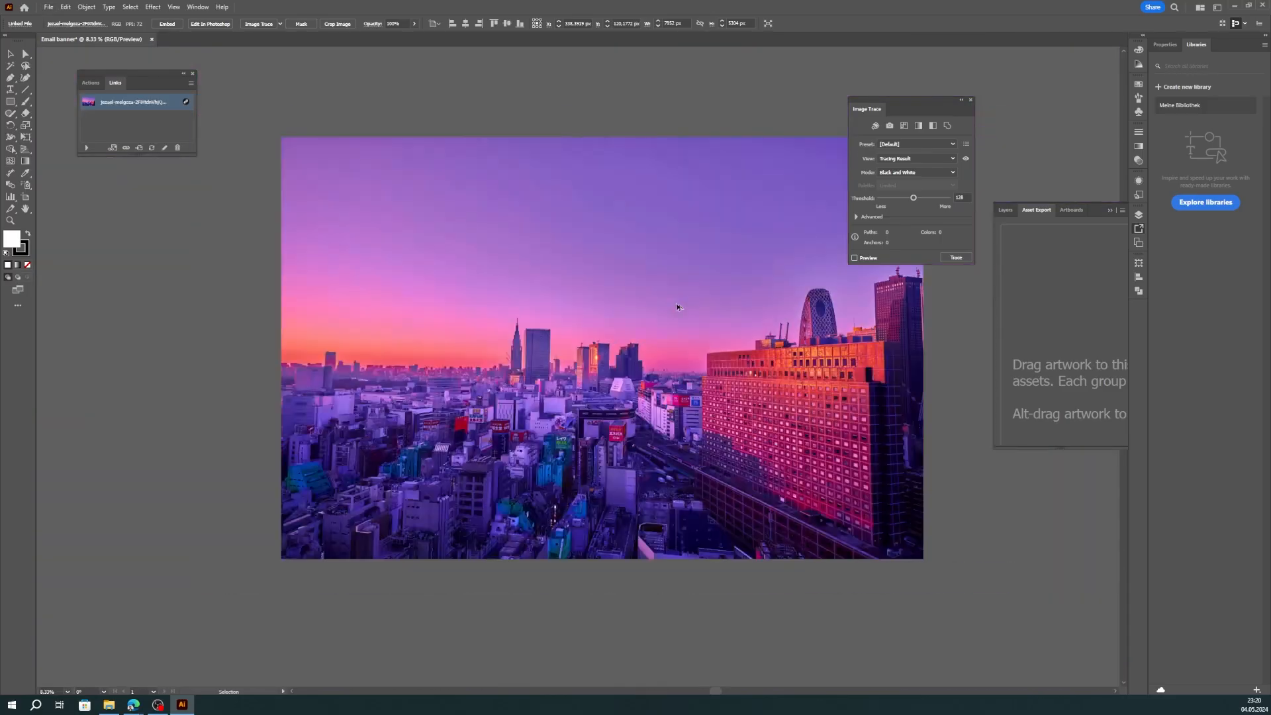
{"action": "scroll", "coordinate": [676, 304], "scroll_direction": "down", "scroll_amount": 3}
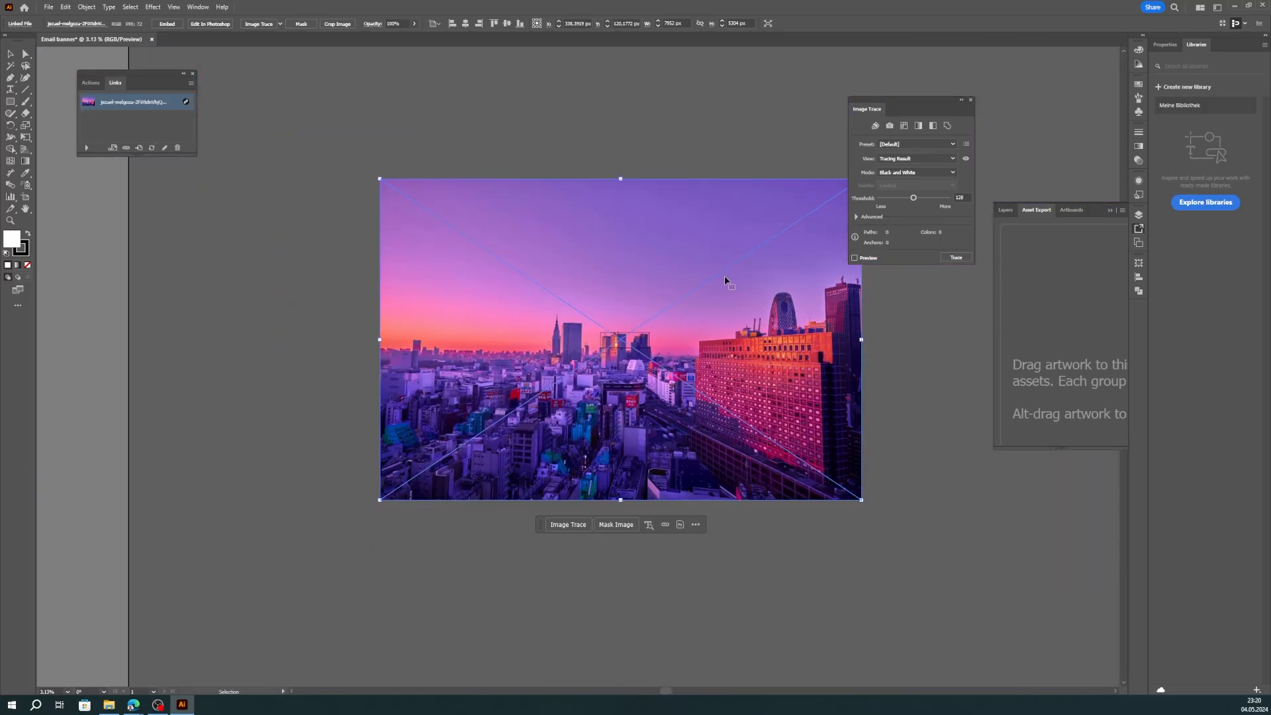
{"action": "scroll", "coordinate": [725, 278], "scroll_direction": "right", "scroll_amount": 1}
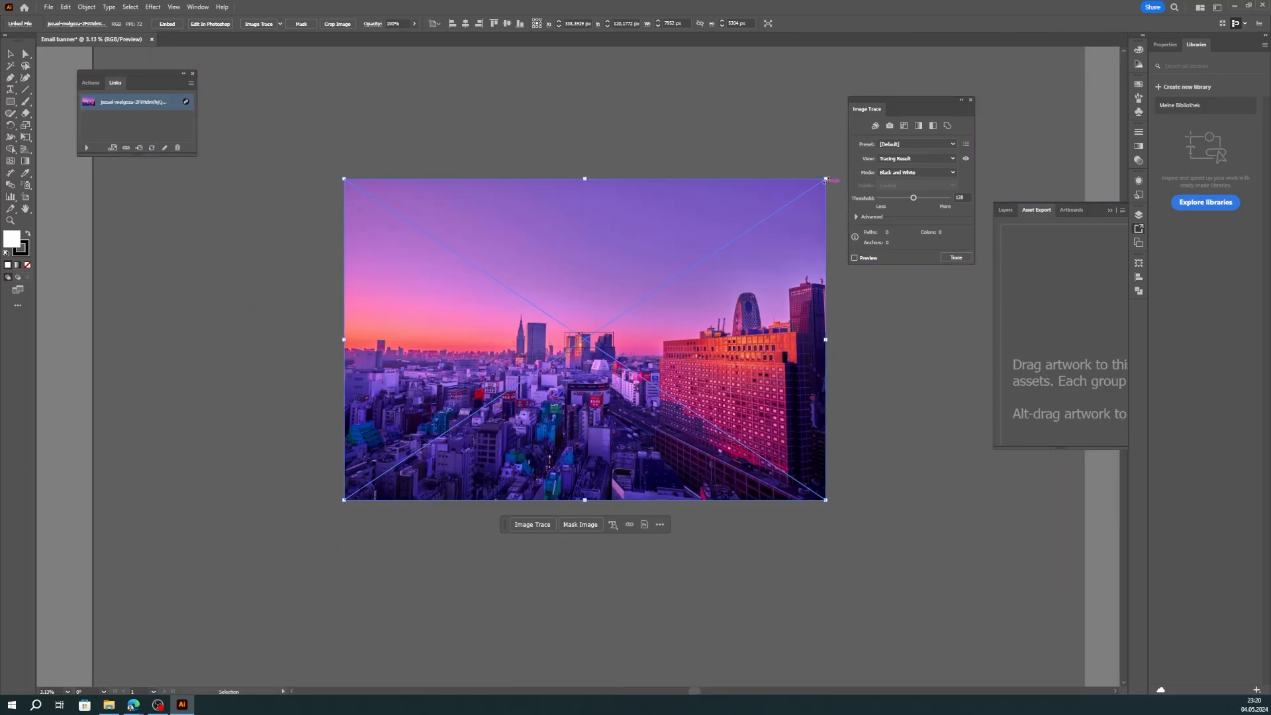
{"action": "left_click_drag", "start_coordinate": [826, 179], "coordinate": [672, 325]}
{"action": "scroll", "coordinate": [616, 342], "scroll_direction": "up", "scroll_amount": 5}
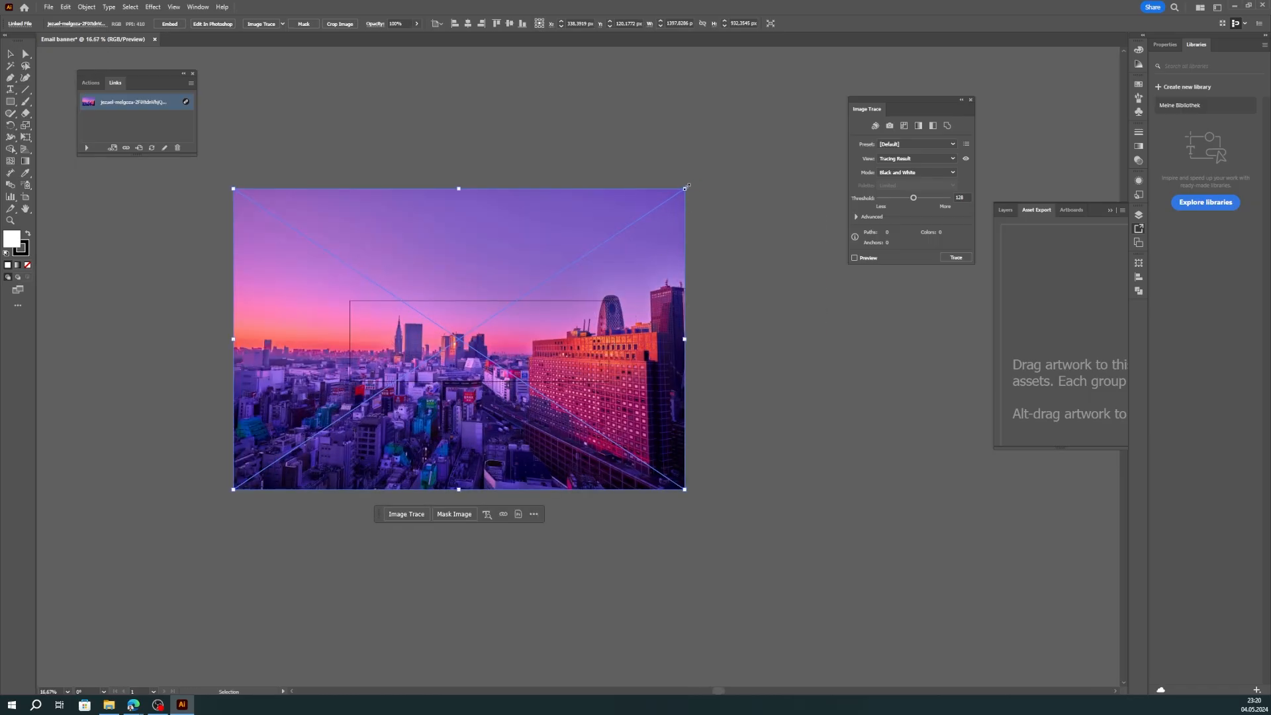
{"action": "left_click_drag", "start_coordinate": [685, 189], "coordinate": [653, 234]}
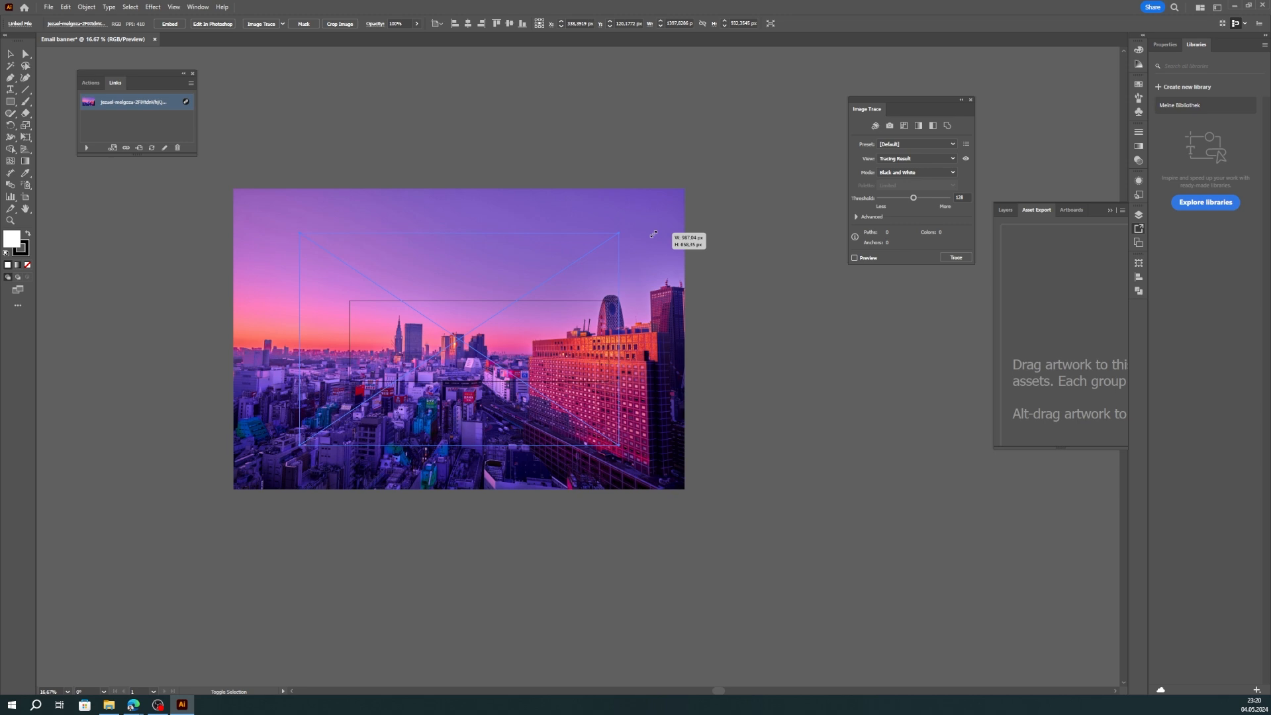
{"action": "left_click_drag", "start_coordinate": [600, 300], "coordinate": [600, 302]}
{"action": "scroll", "coordinate": [498, 349], "scroll_direction": "up", "scroll_amount": 1}
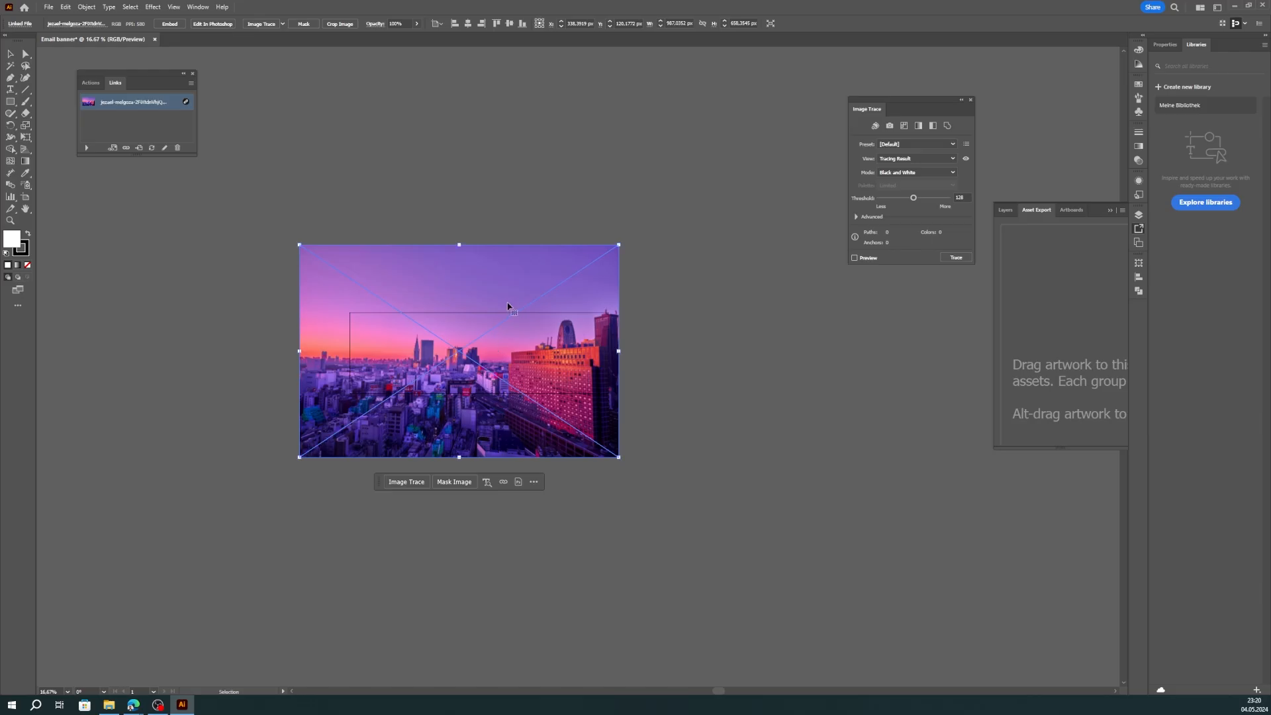
Step: Reposition the city photo over the artboard and scale it down proportionally to about 725 × 483 px
{"action": "left_click_drag", "start_coordinate": [494, 301], "coordinate": [509, 303]}
{"action": "scroll", "coordinate": [513, 311], "scroll_direction": "up", "scroll_amount": 2}
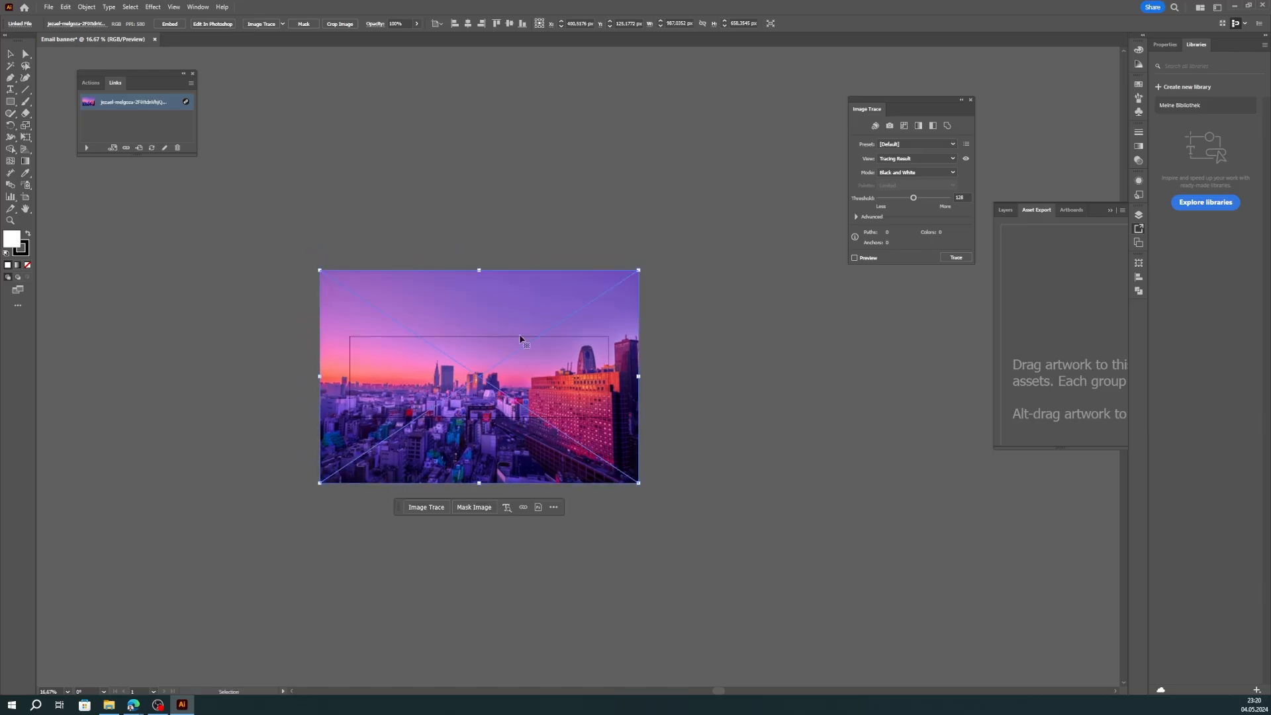
{"action": "key", "text": "space"}
{"action": "left_click_drag", "start_coordinate": [638, 272], "coordinate": [589, 328]}
{"action": "key", "text": "space"}
{"action": "left_click_drag", "start_coordinate": [491, 411], "coordinate": [539, 385]}
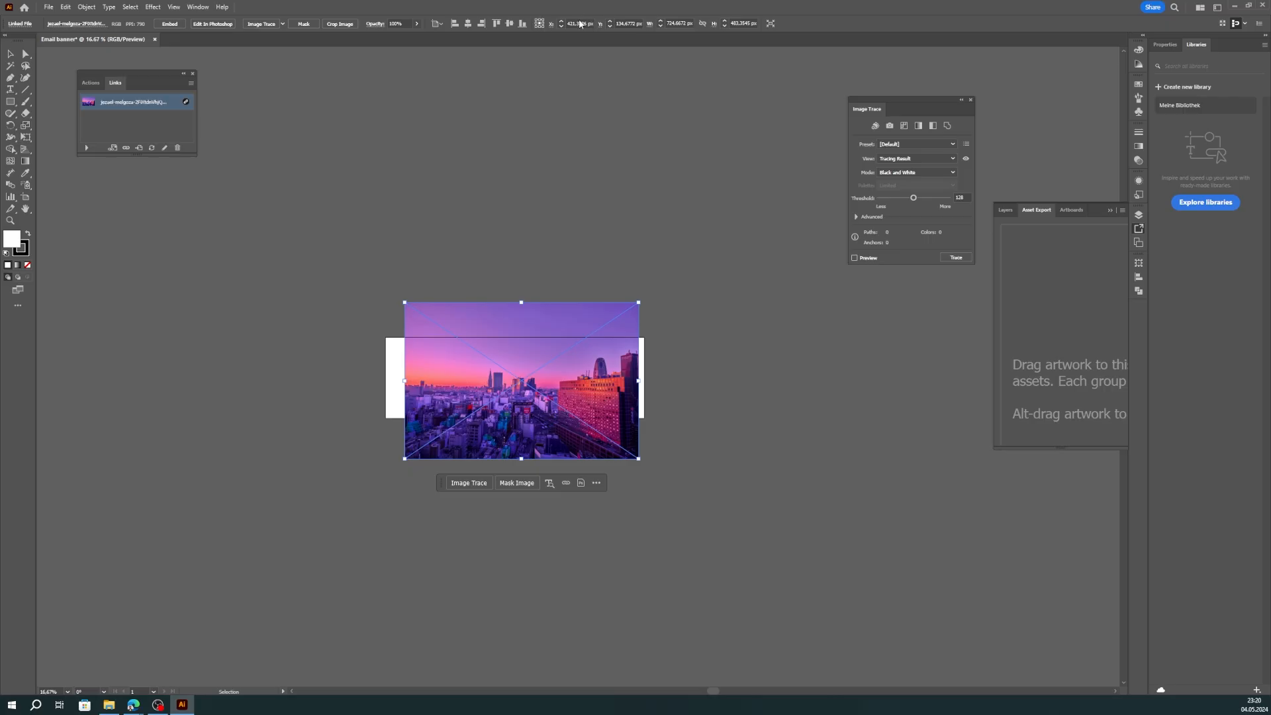
Step: Set the photo's width to 800 px with proportions constrained and centre it horizontally on the artboard
{"action": "left_click", "coordinate": [679, 23]}
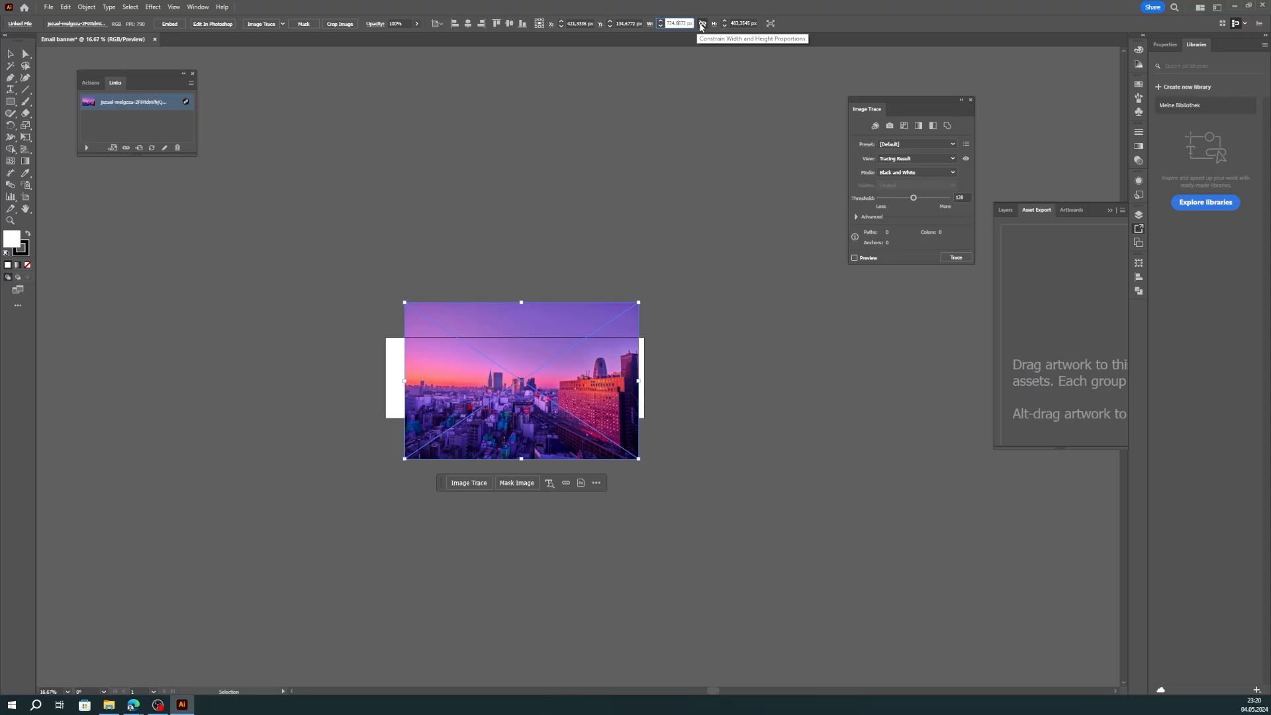
{"action": "left_click", "coordinate": [701, 24]}
{"action": "left_click", "coordinate": [675, 23]}
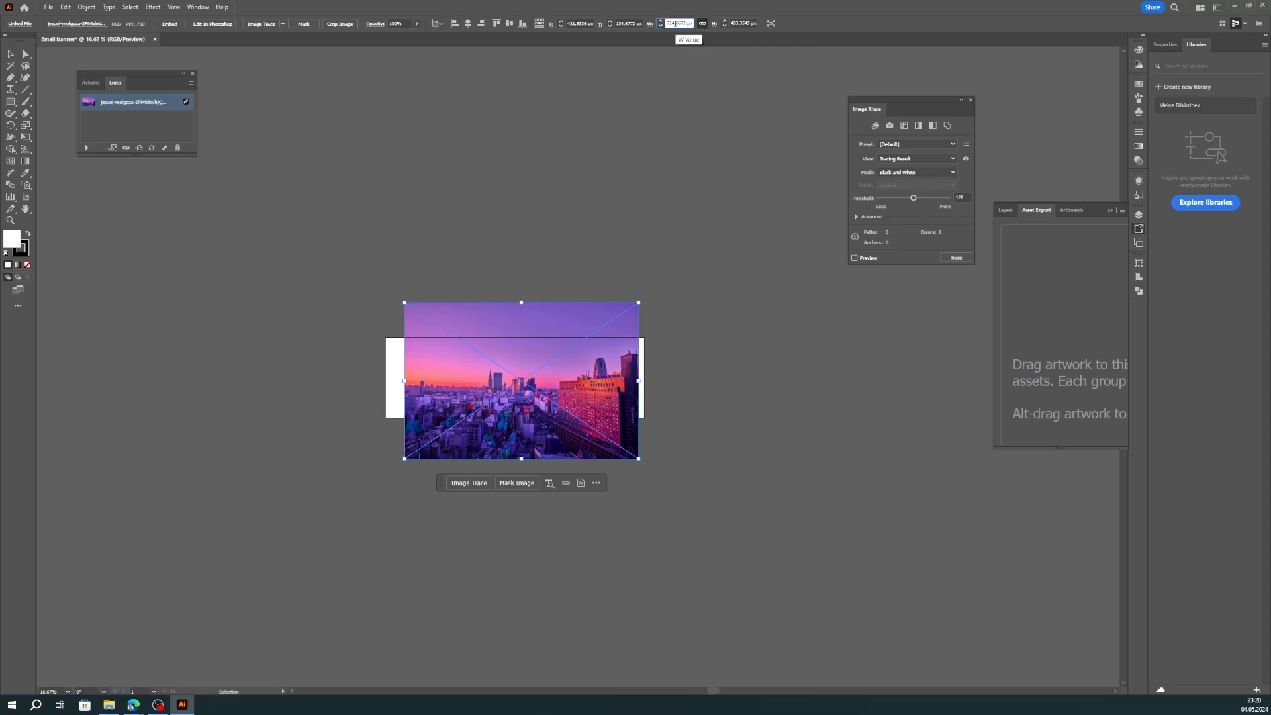
{"action": "triple_click", "coordinate": [675, 23]}
{"action": "type", "text": "800"}
{"action": "key", "text": "Return"}
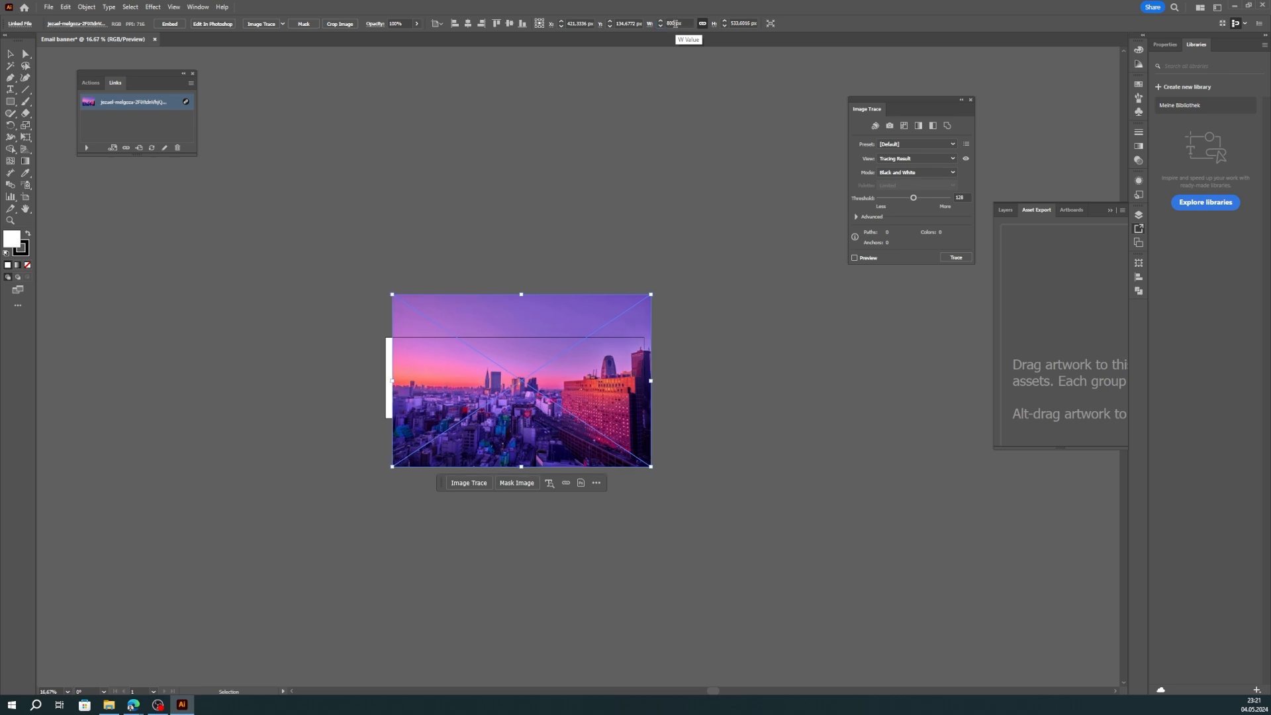
{"action": "left_click", "coordinate": [468, 24]}
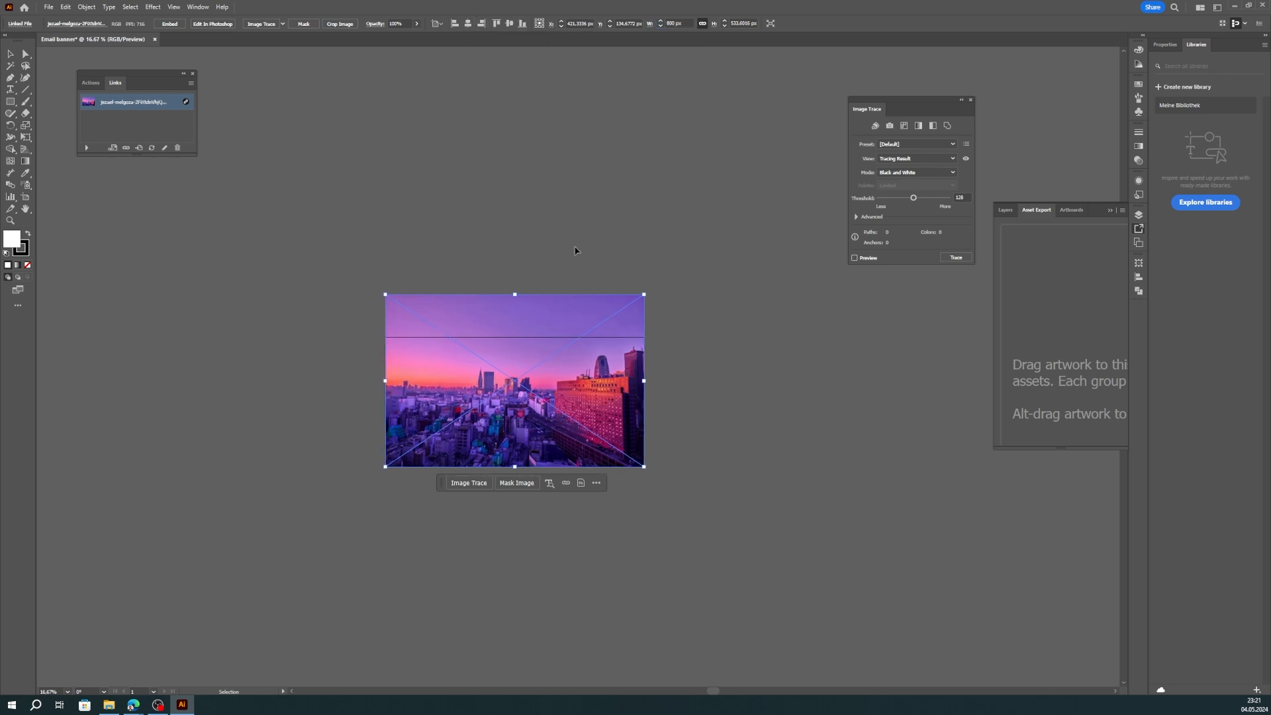
{"action": "left_click", "coordinate": [582, 266]}
Step: Turn on Trim View so the photo displays only within the artboard, and deselect the photo
{"action": "key", "text": "ctrl+plus"}
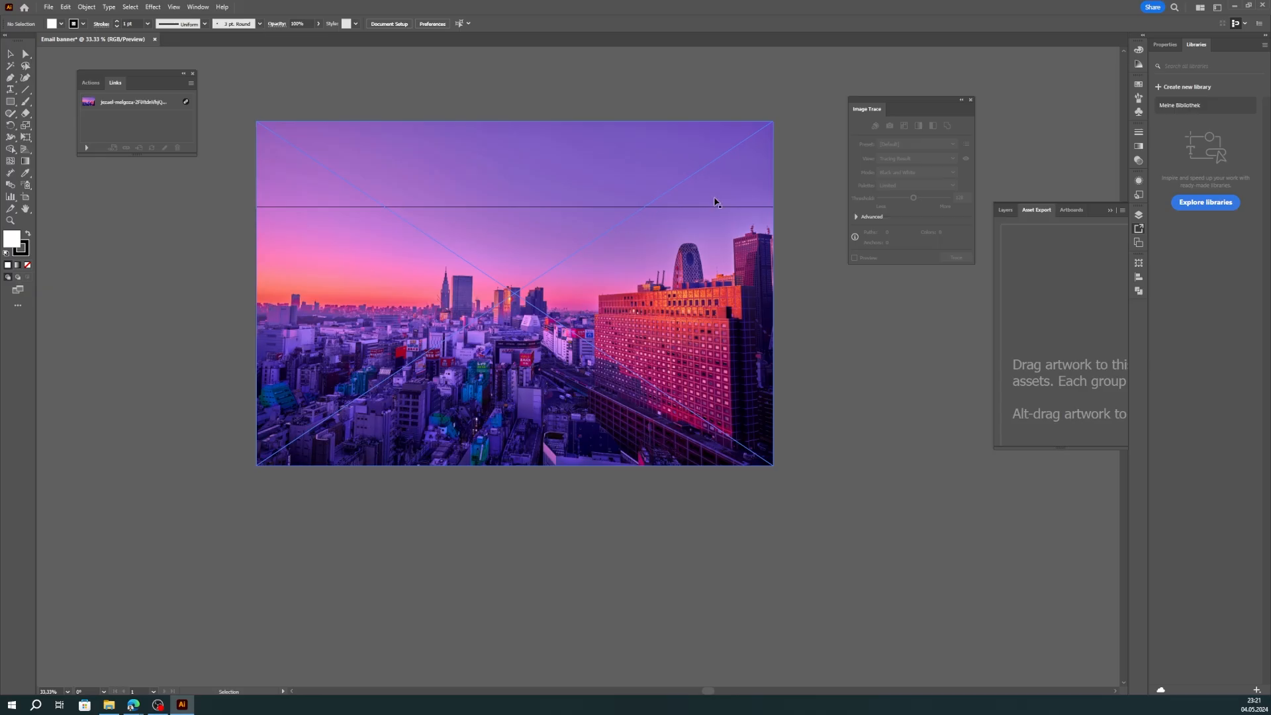
{"action": "left_click", "coordinate": [665, 160]}
{"action": "left_click", "coordinate": [173, 7]}
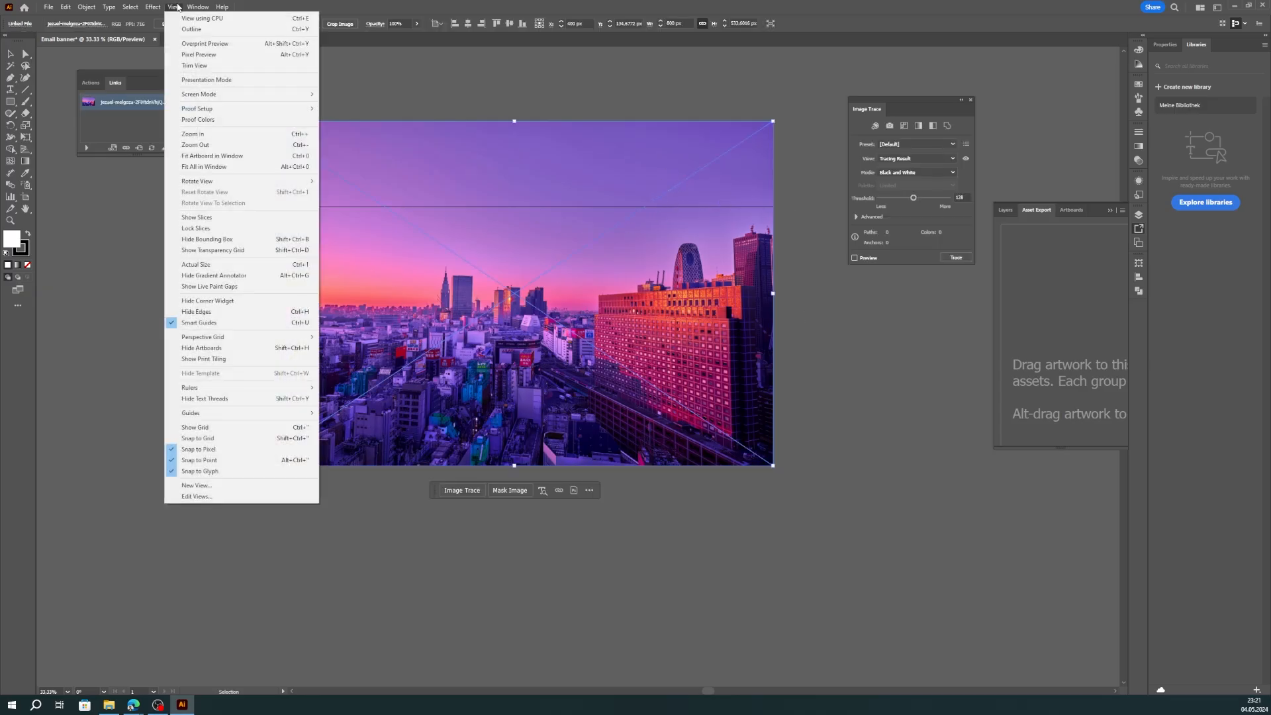
{"action": "left_click", "coordinate": [189, 64]}
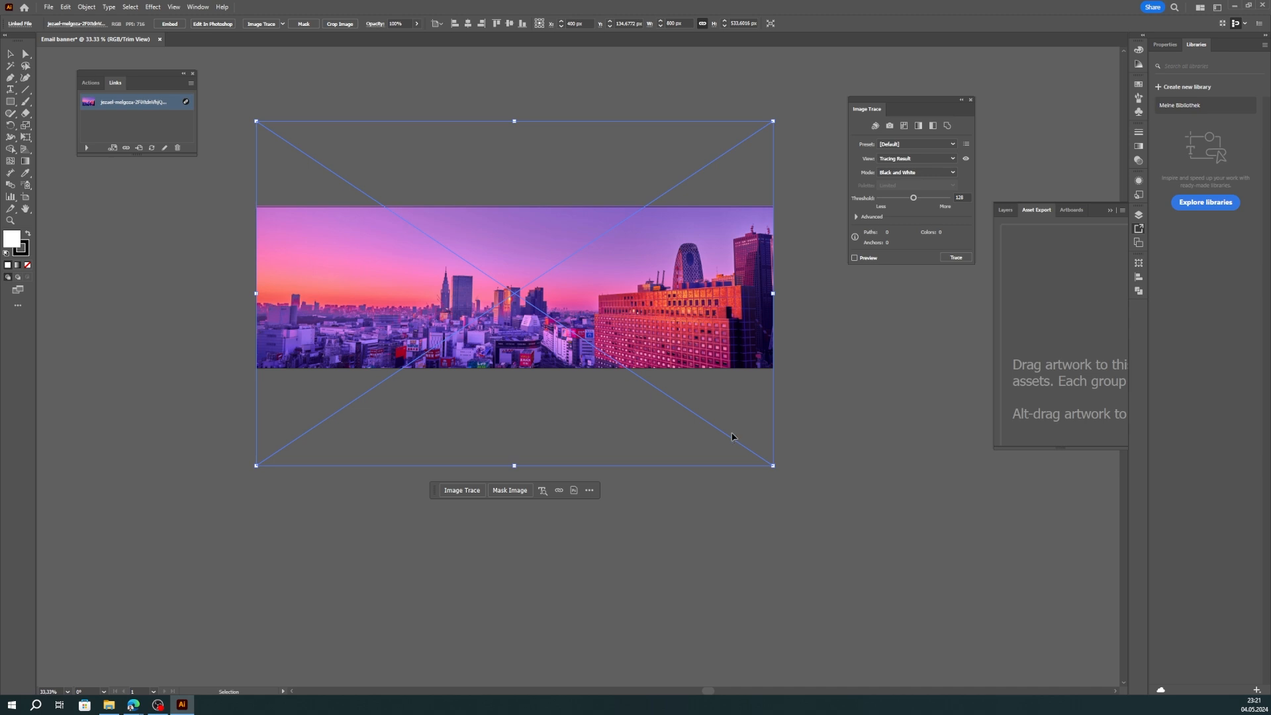
{"action": "left_click_drag", "start_coordinate": [733, 434], "coordinate": [730, 427]}
{"action": "left_click", "coordinate": [891, 393]}
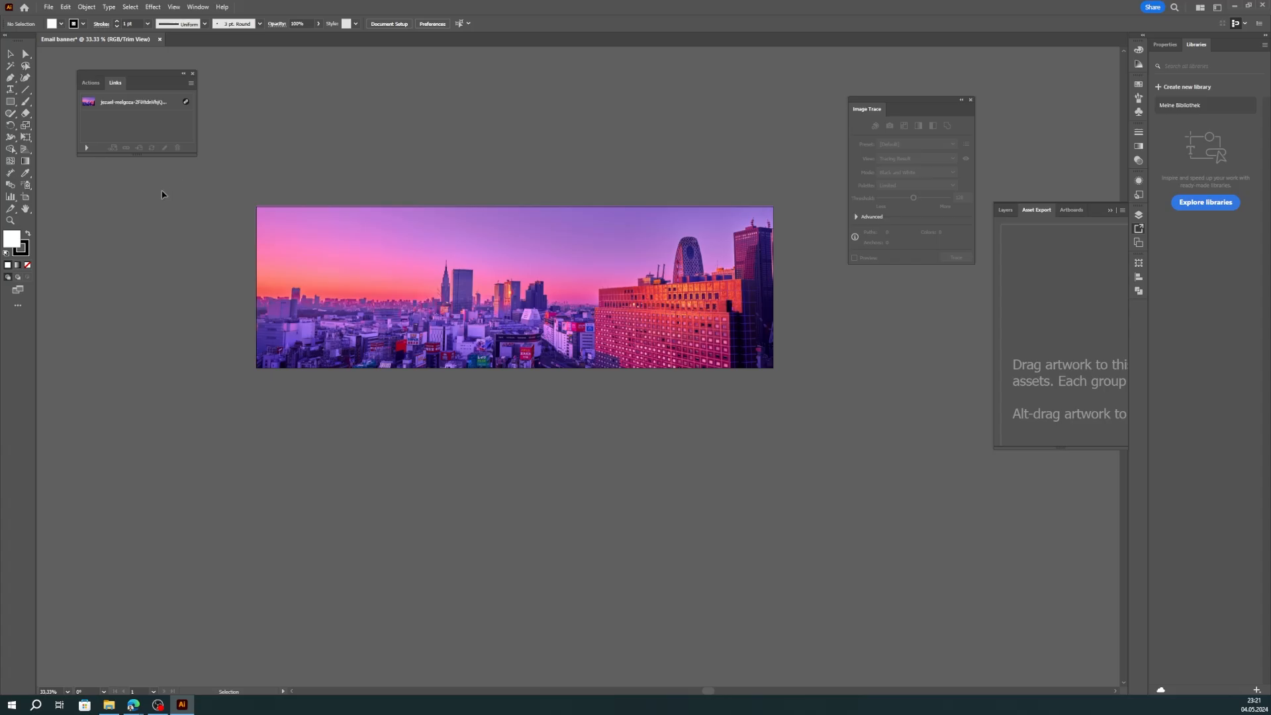
Step: Draw a text area about 337 × 92 px in the sky on the banner's left half and set its font to Roboto
{"action": "left_click", "coordinate": [11, 89]}
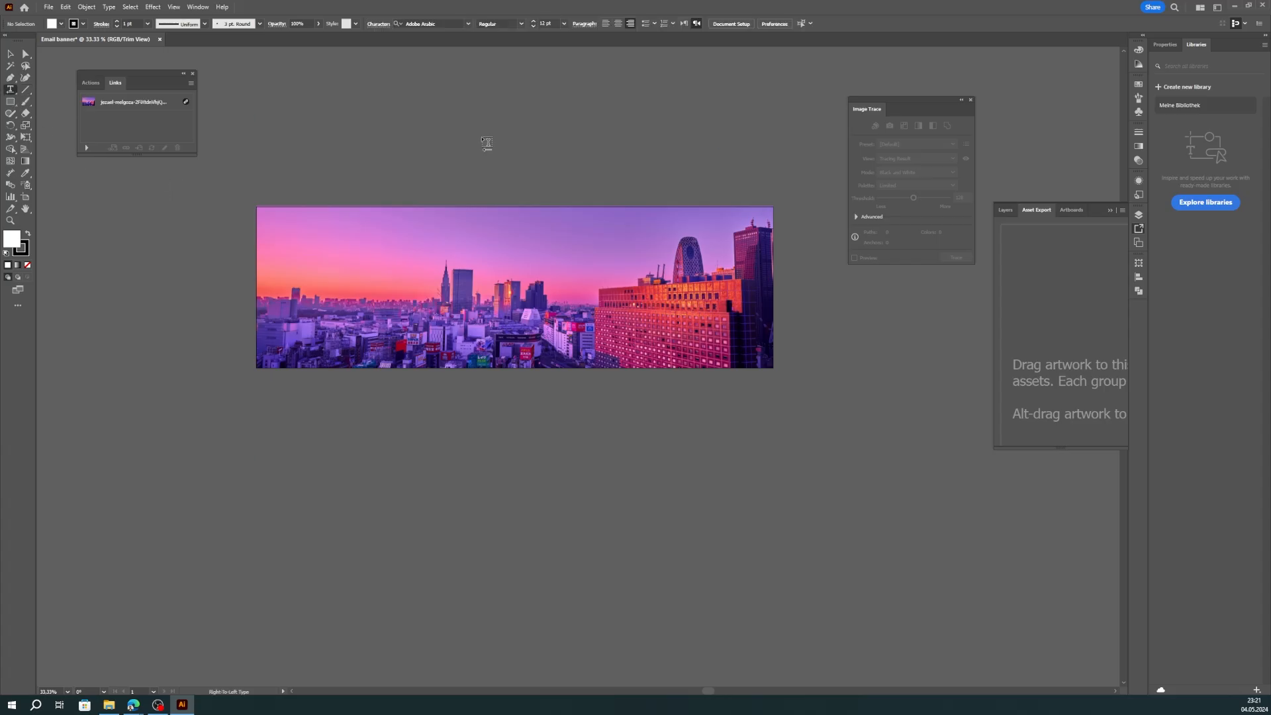
{"action": "left_click_drag", "start_coordinate": [275, 233], "coordinate": [493, 296]}
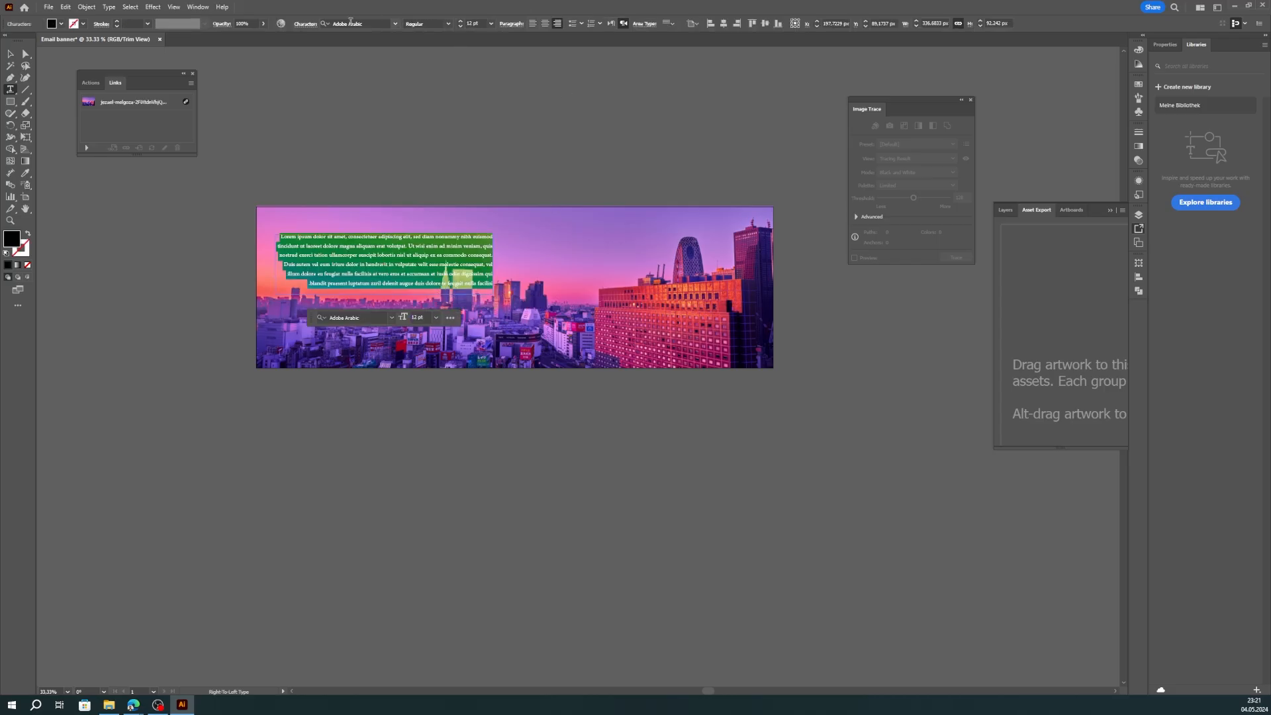
{"action": "left_click", "coordinate": [393, 25]}
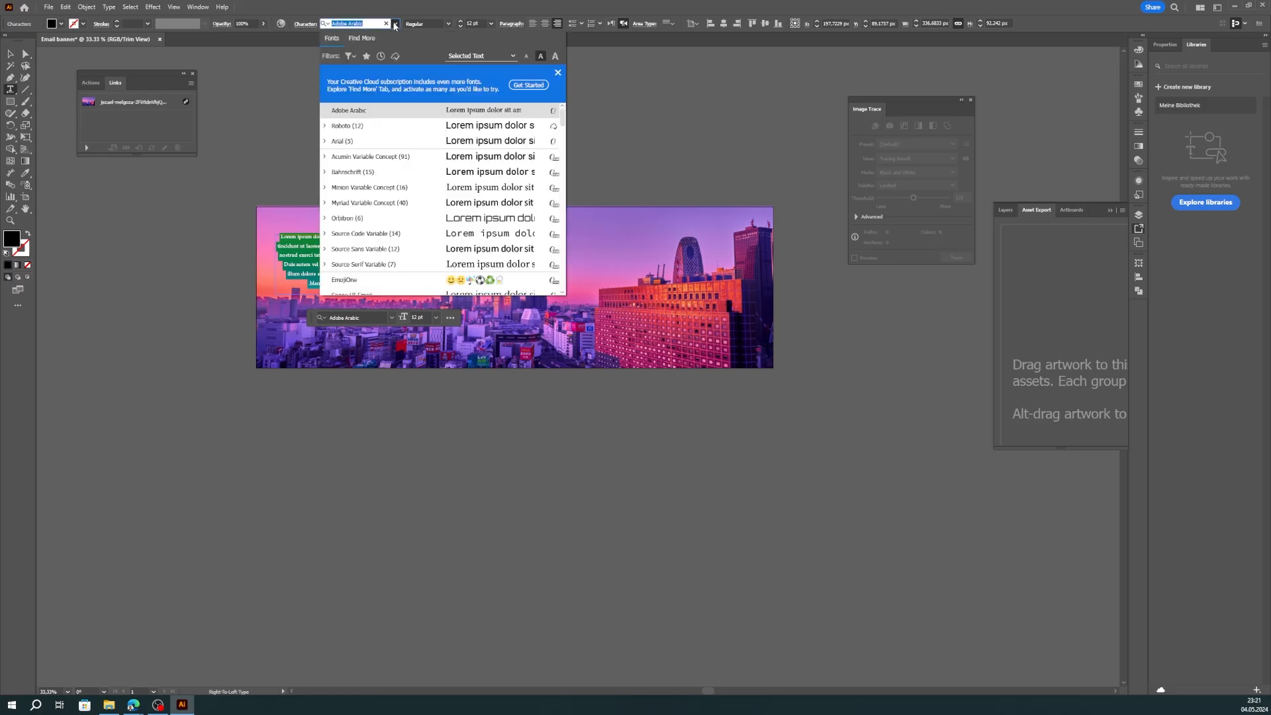
{"action": "left_click", "coordinate": [353, 125]}
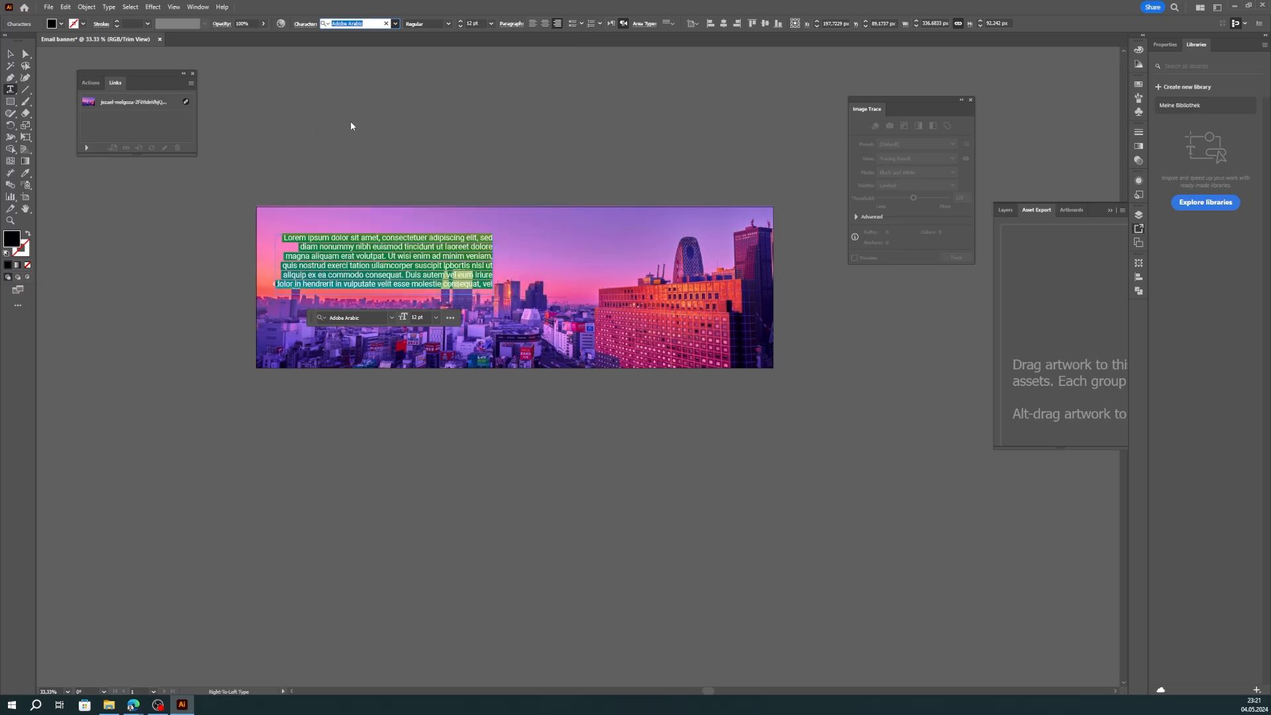
Step: Set the placeholder text's digits option to LTR Arabic in the character settings
{"action": "left_click", "coordinate": [305, 25]}
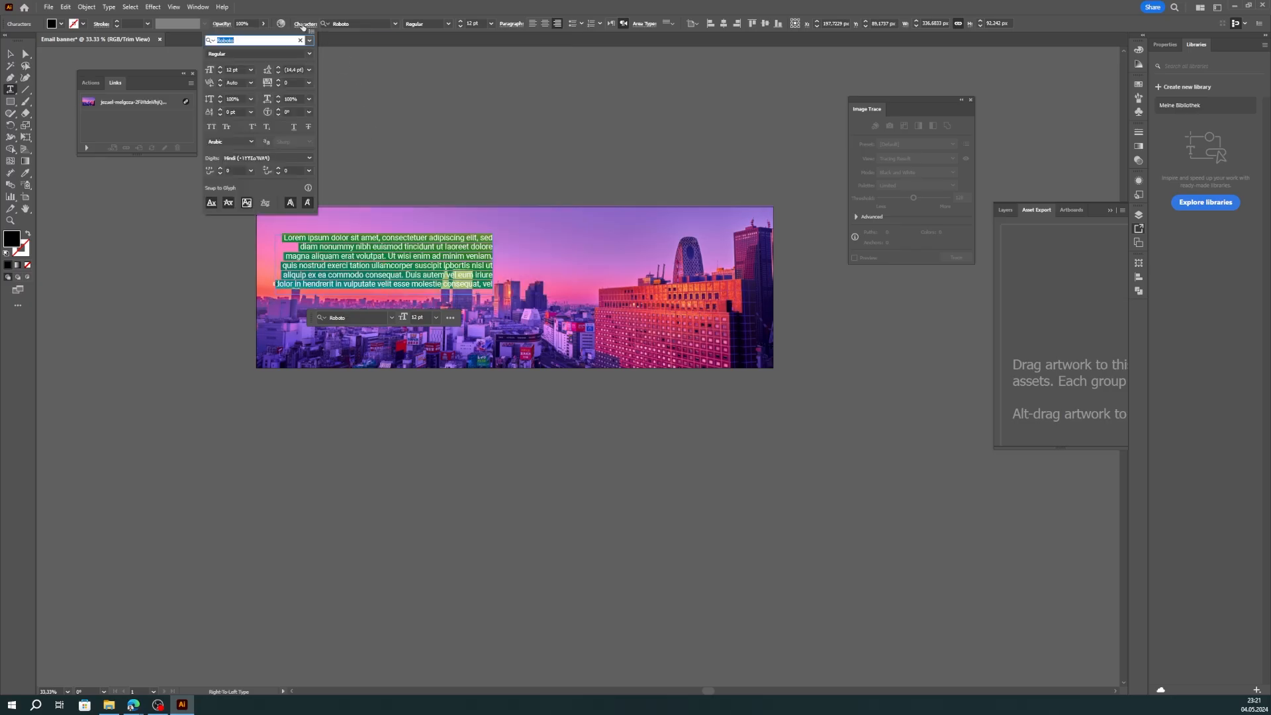
{"action": "left_click", "coordinate": [292, 158]}
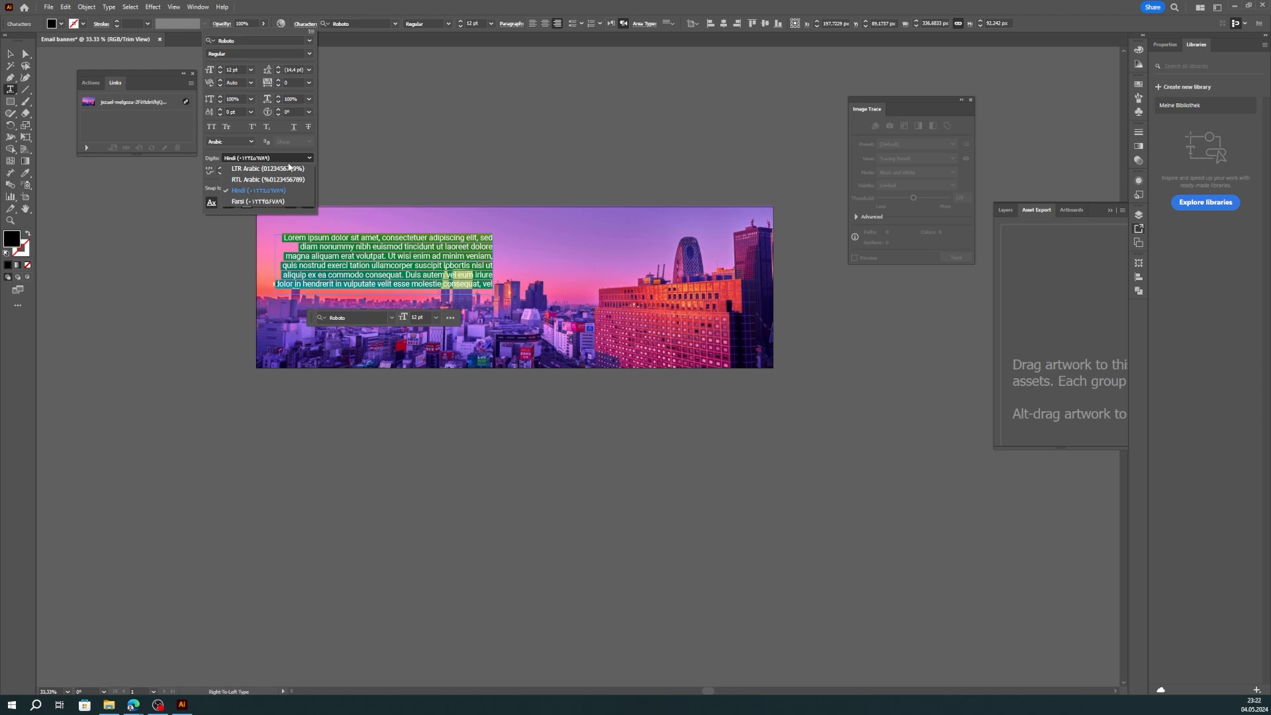
{"action": "left_click", "coordinate": [288, 168]}
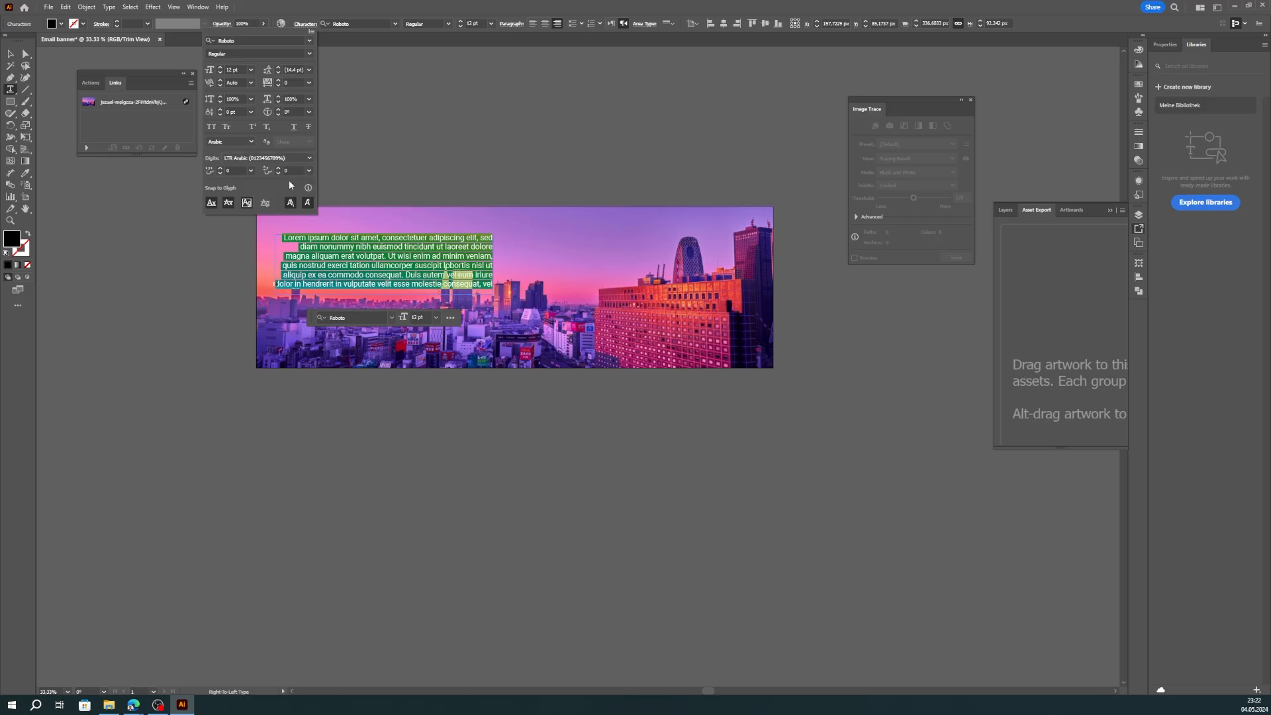
Step: Change the placeholder text to left-to-right paragraph direction and align it left
{"action": "left_click", "coordinate": [514, 27]}
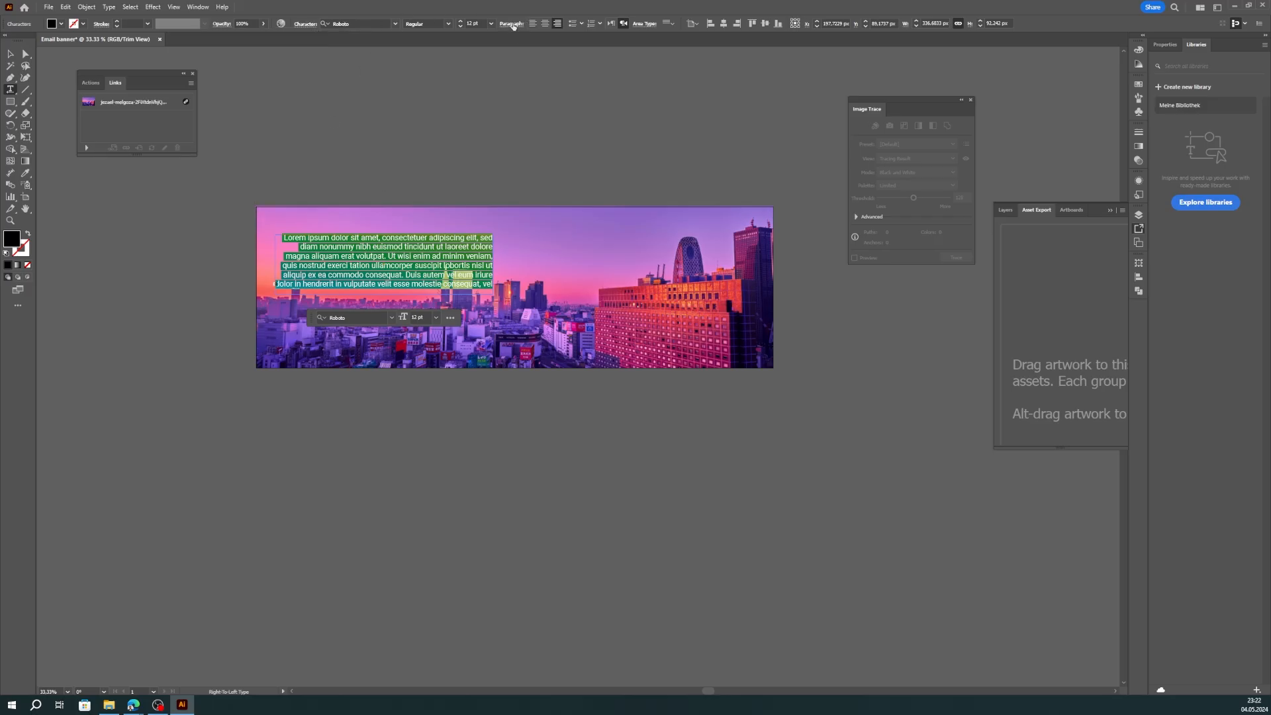
{"action": "left_click", "coordinate": [513, 24]}
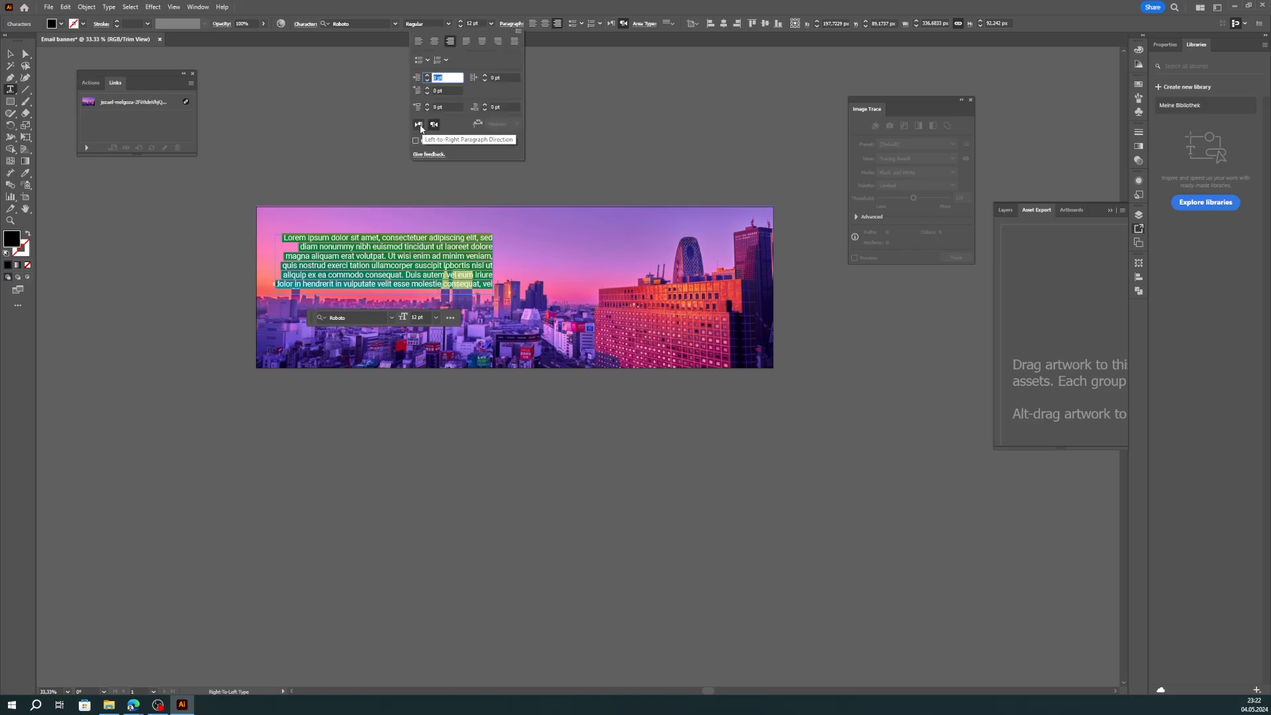
{"action": "left_click", "coordinate": [419, 125]}
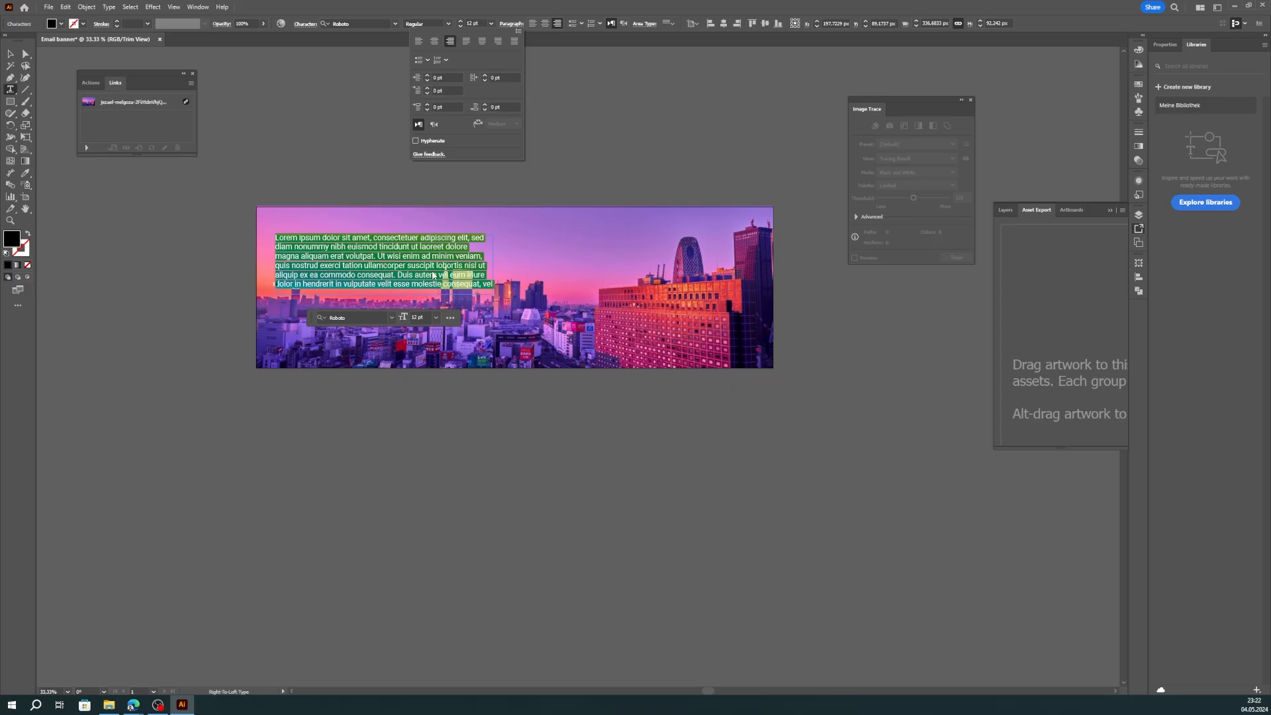
{"action": "key", "text": "Escape"}
{"action": "key", "text": "Escape"}
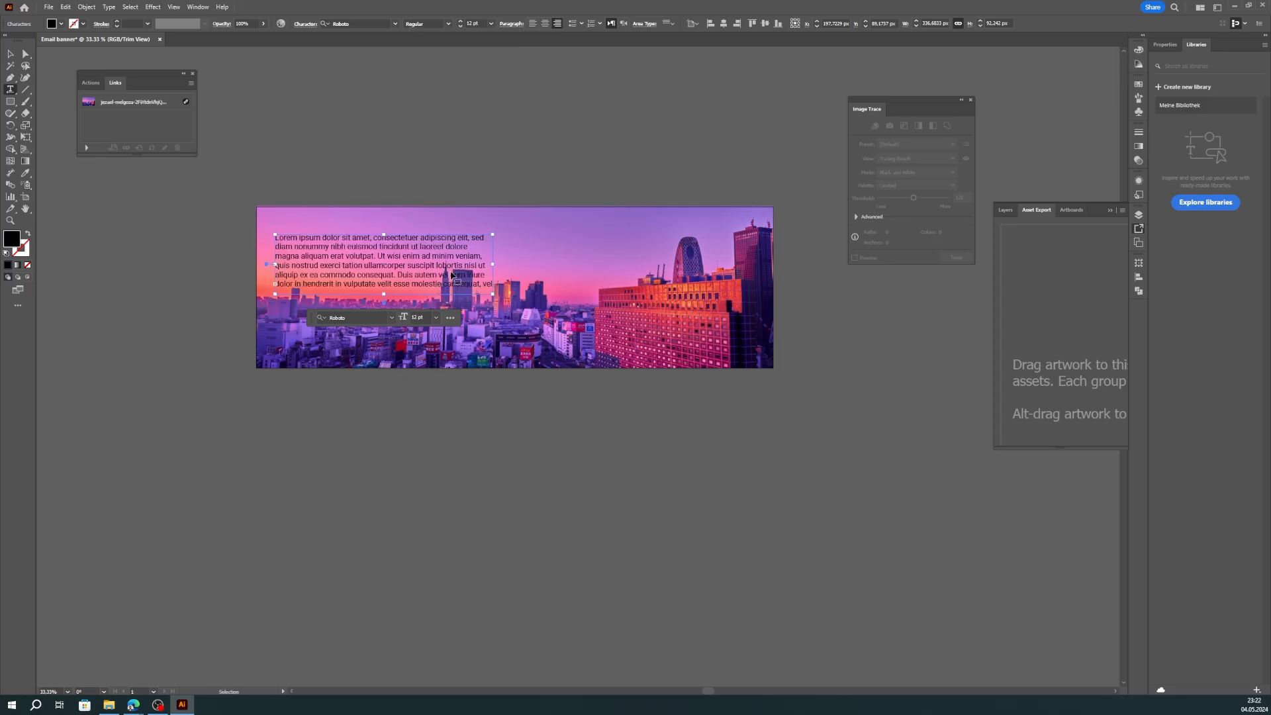
{"action": "key", "text": "ctrl+a"}
{"action": "left_click", "coordinate": [534, 24]}
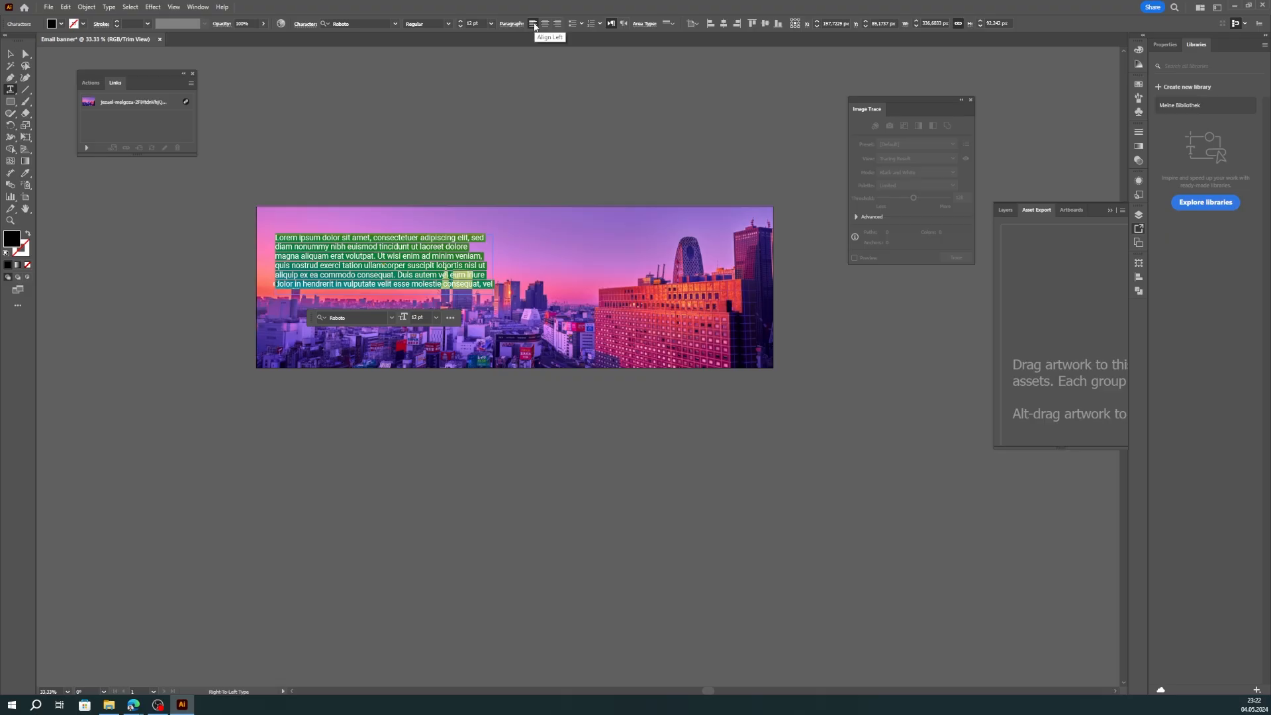
{"action": "left_click", "coordinate": [437, 274]}
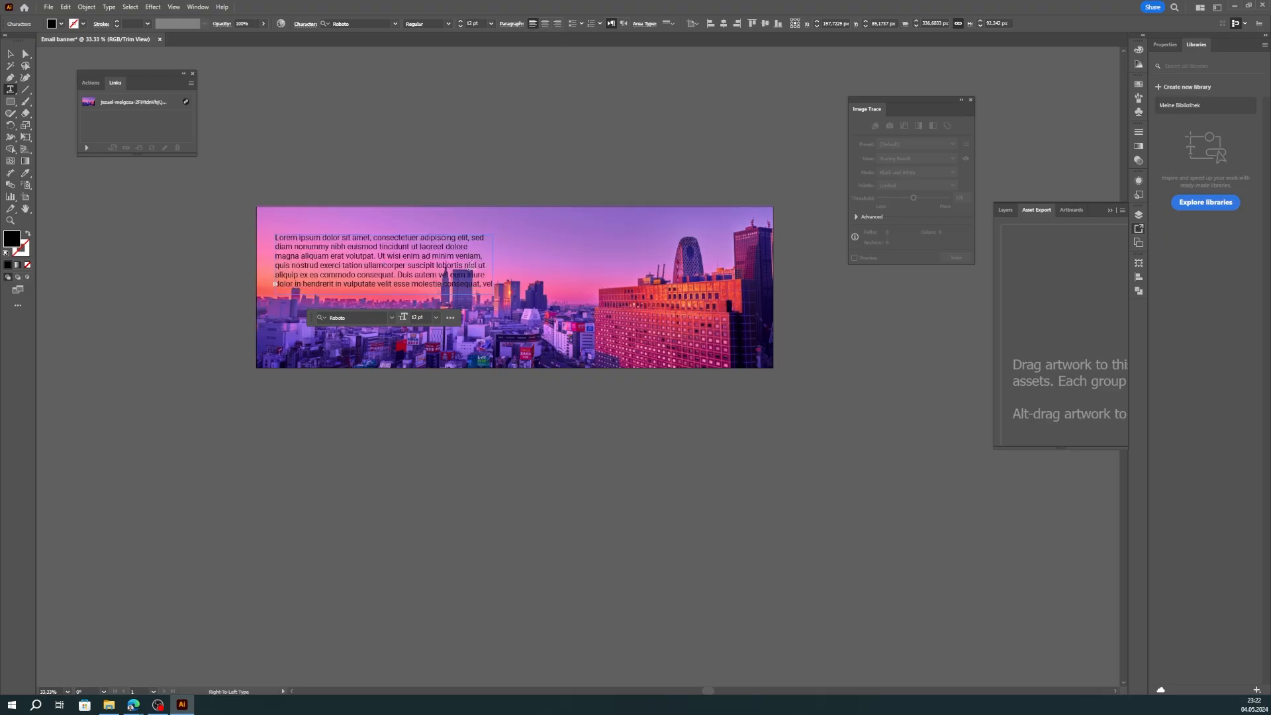
Step: Replace all the placeholder text with "create" and align it left
{"action": "scroll", "coordinate": [376, 276], "scroll_direction": "up", "scroll_amount": 1}
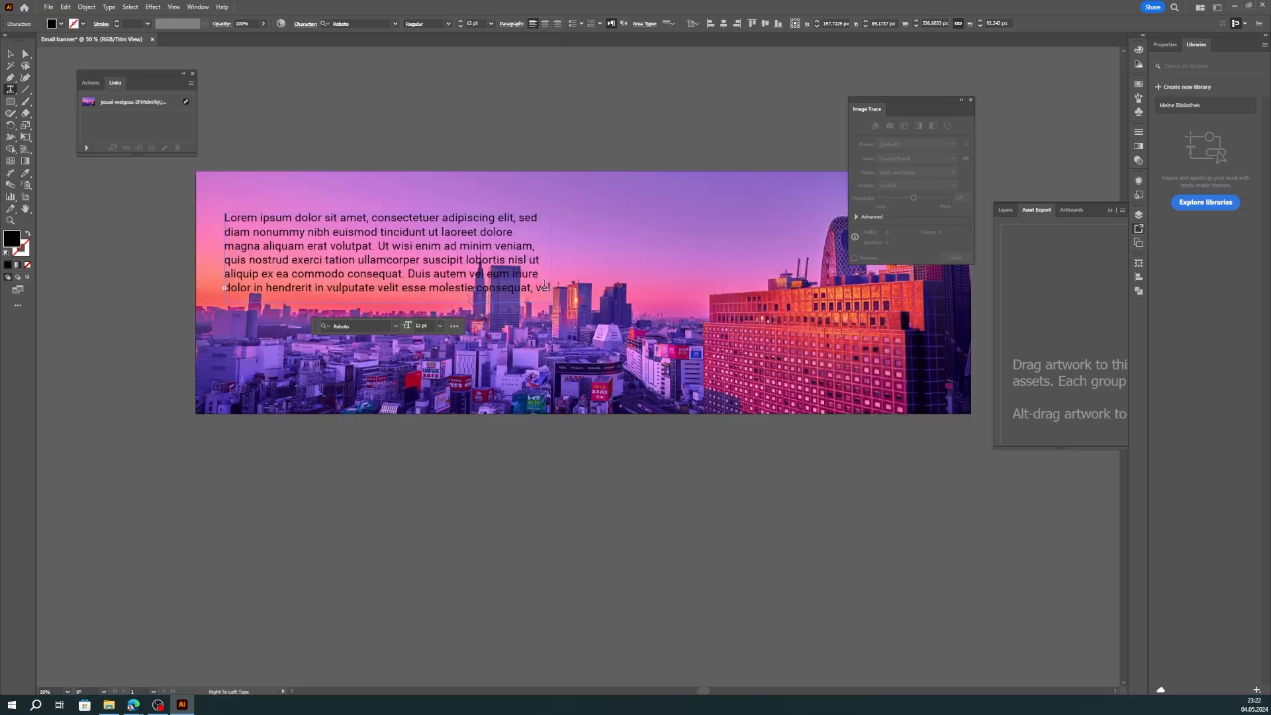
{"action": "key", "text": "ctrl+a"}
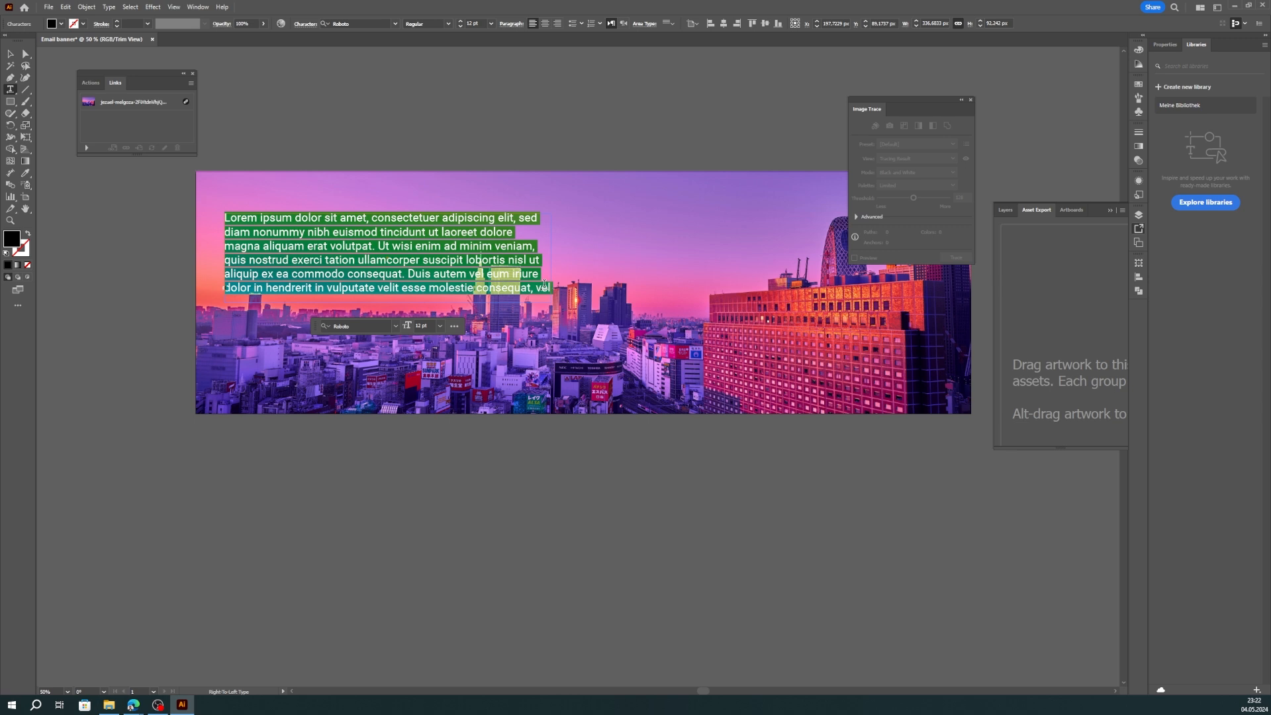
{"action": "type", "text": "Cres"}
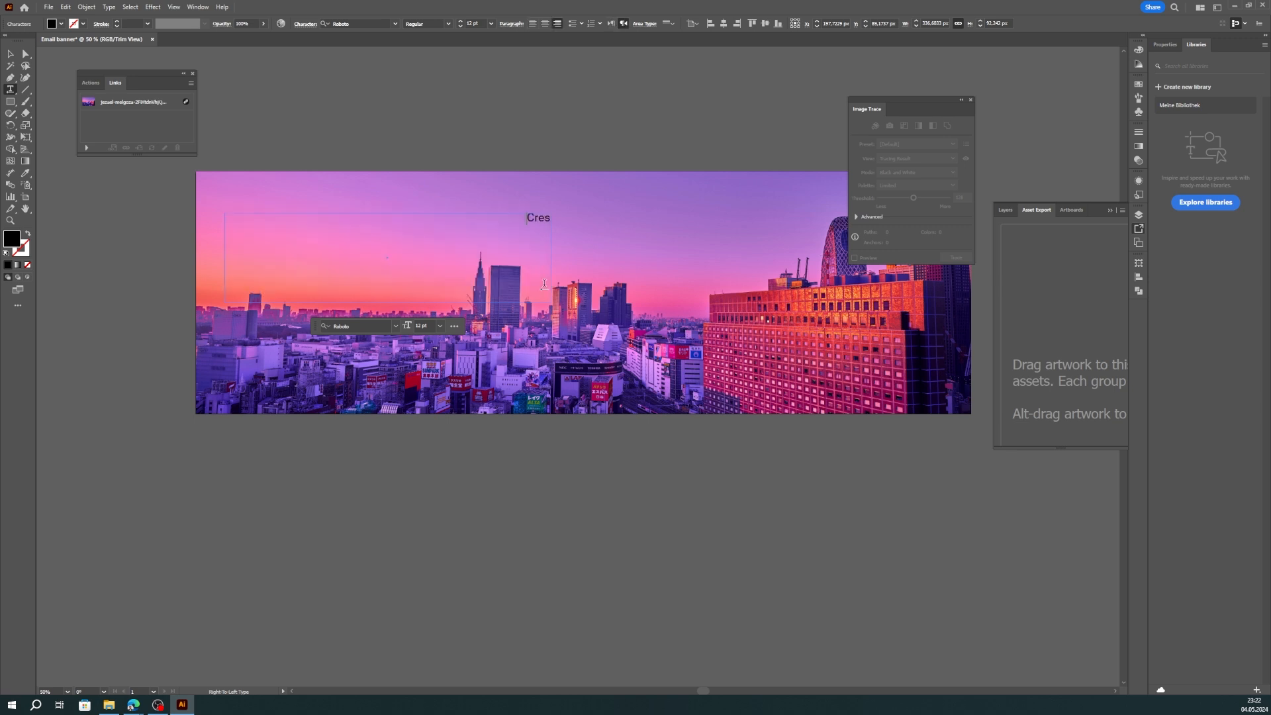
{"action": "key", "text": "BackSpace"}
{"action": "key", "text": "BackSpace"}
{"action": "key", "text": "BackSpace"}
{"action": "key", "text": "BackSpace"}
{"action": "type", "text": "create"}
{"action": "key", "text": "ctrl+a"}
{"action": "left_click", "coordinate": [533, 24]}
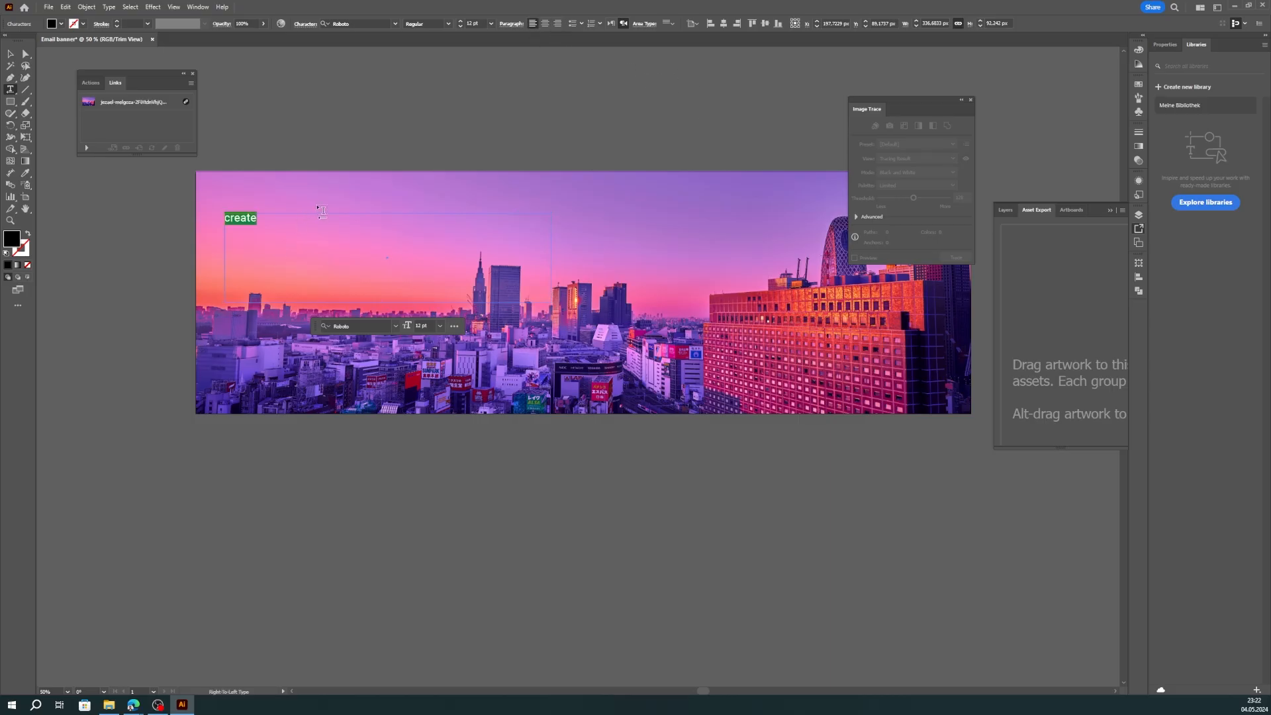
Step: Extend the heading text to read "create your own banner"
{"action": "left_click", "coordinate": [271, 221]}
{"action": "type", "text": "your"}
{"action": "type", "text": " oe"}
{"action": "type", "text": "n banner"}
Step: Set the whole "create your own banner" line to left-to-right paragraph direction
{"action": "left_click_drag", "start_coordinate": [346, 219], "coordinate": [194, 224]}
{"action": "left_click_drag", "start_coordinate": [348, 217], "coordinate": [220, 214]}
{"action": "triple_click", "coordinate": [278, 219]}
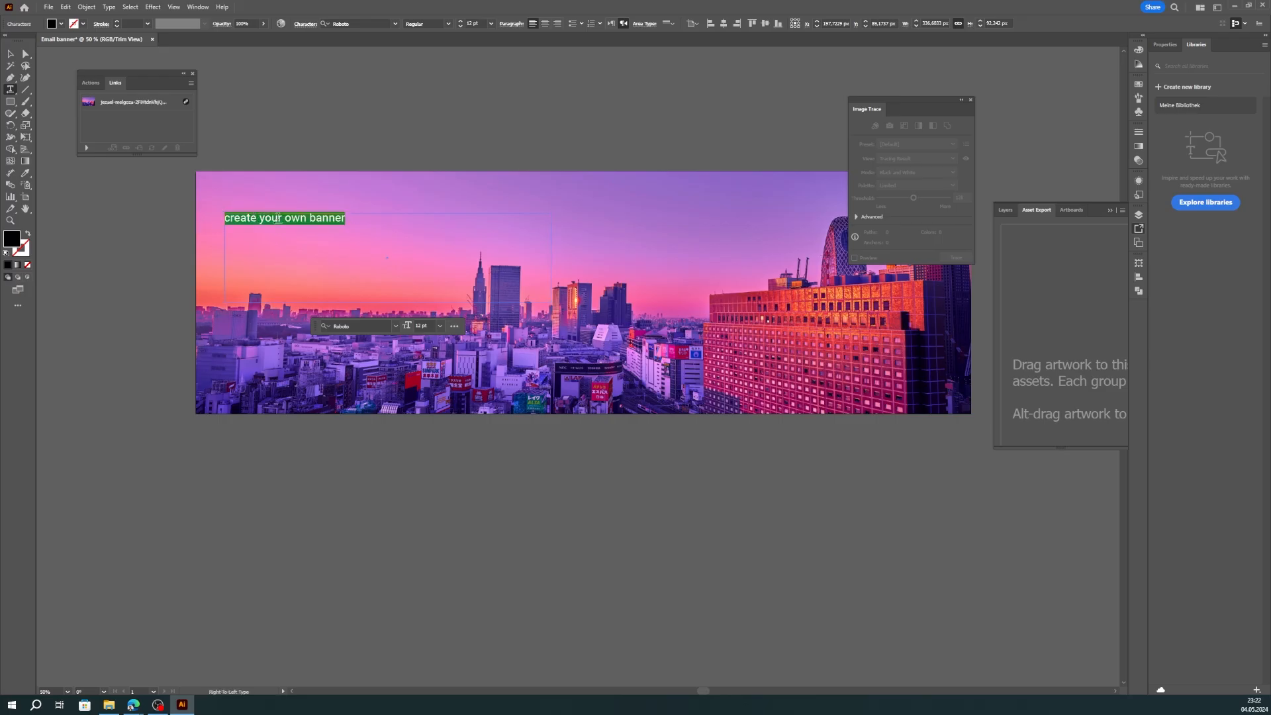
{"action": "left_click", "coordinate": [507, 25]}
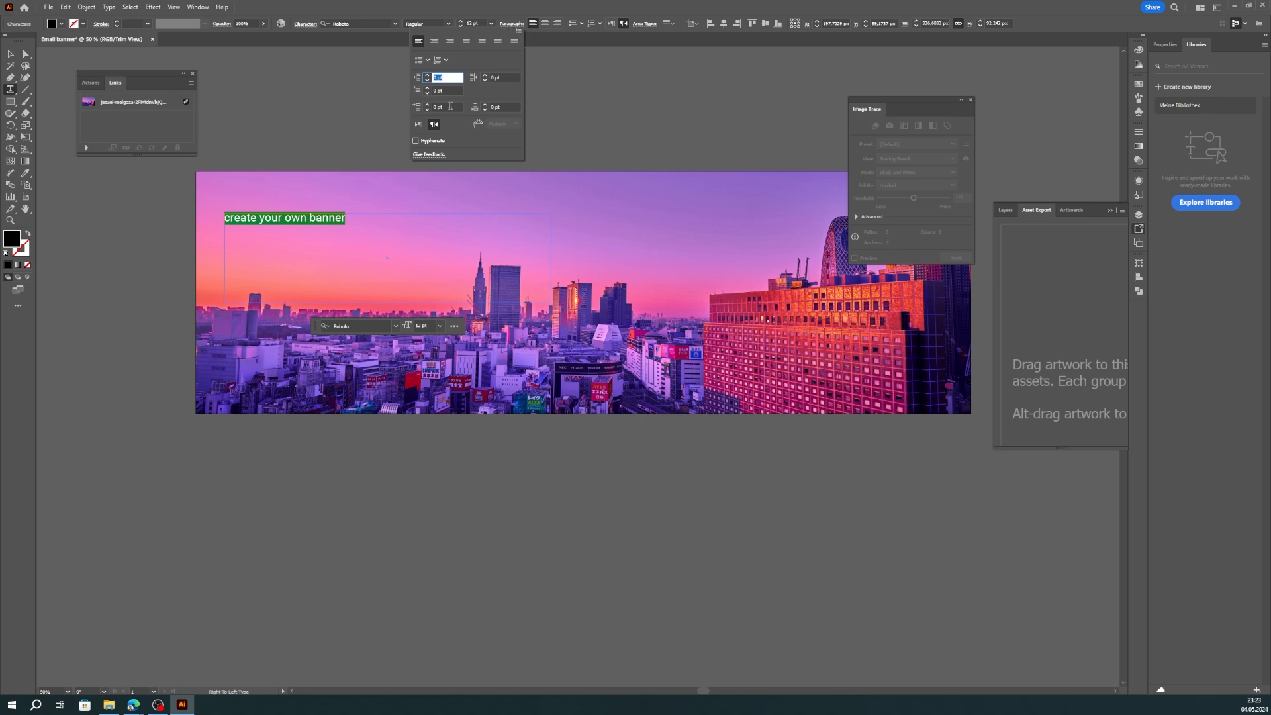
{"action": "left_click", "coordinate": [418, 126]}
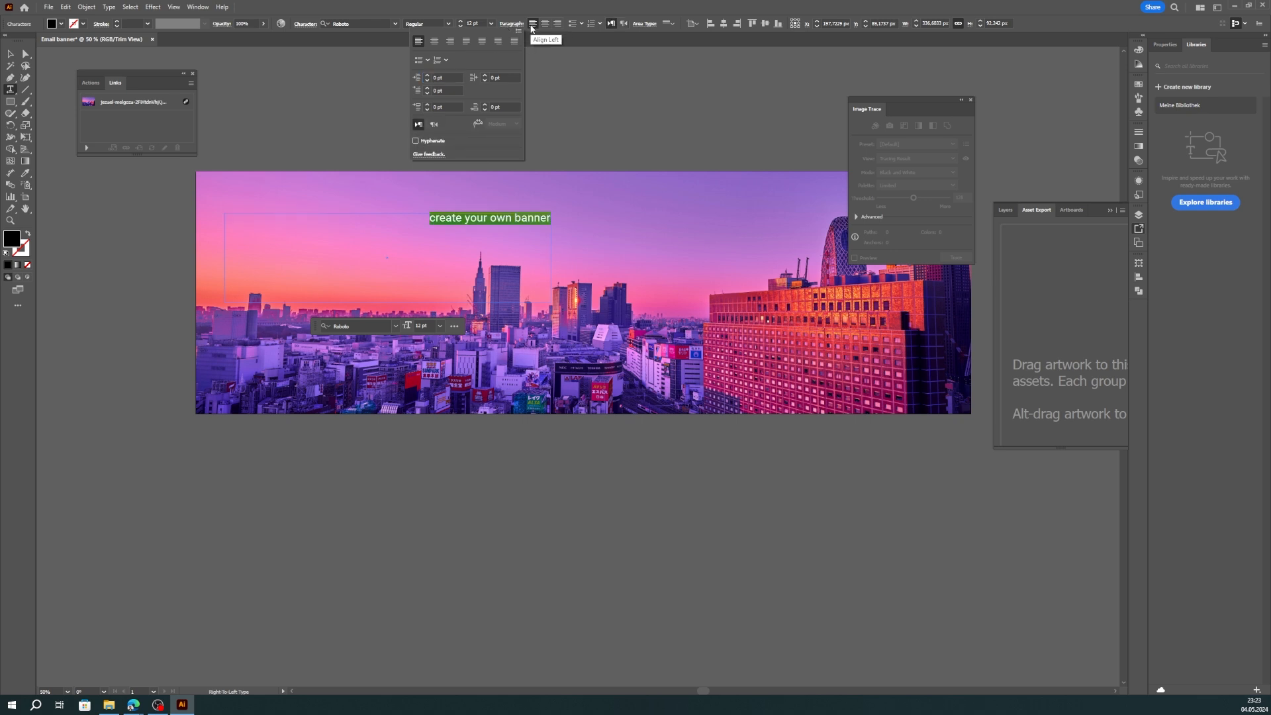
Step: Recheck the heading's paragraph settings and centre-align "create your own banner" within its text area
{"action": "left_click", "coordinate": [435, 218]}
{"action": "left_click", "coordinate": [436, 219]}
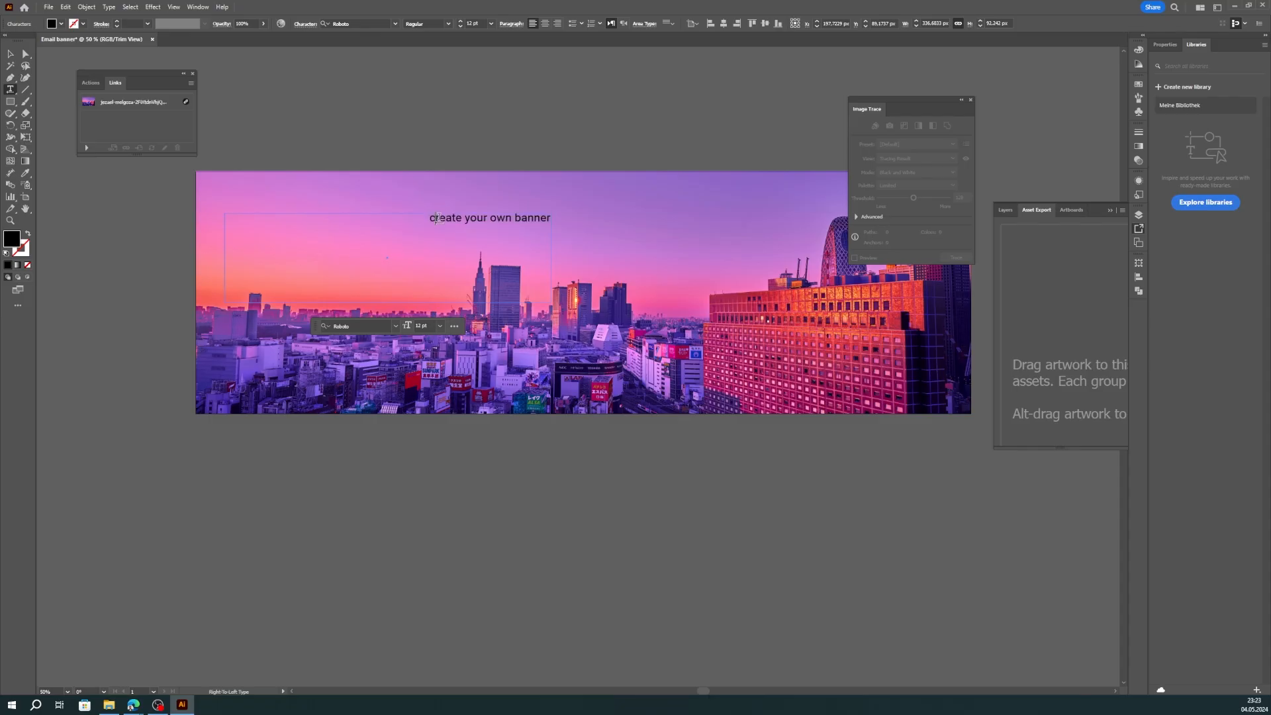
{"action": "left_click_drag", "start_coordinate": [431, 218], "coordinate": [556, 220]}
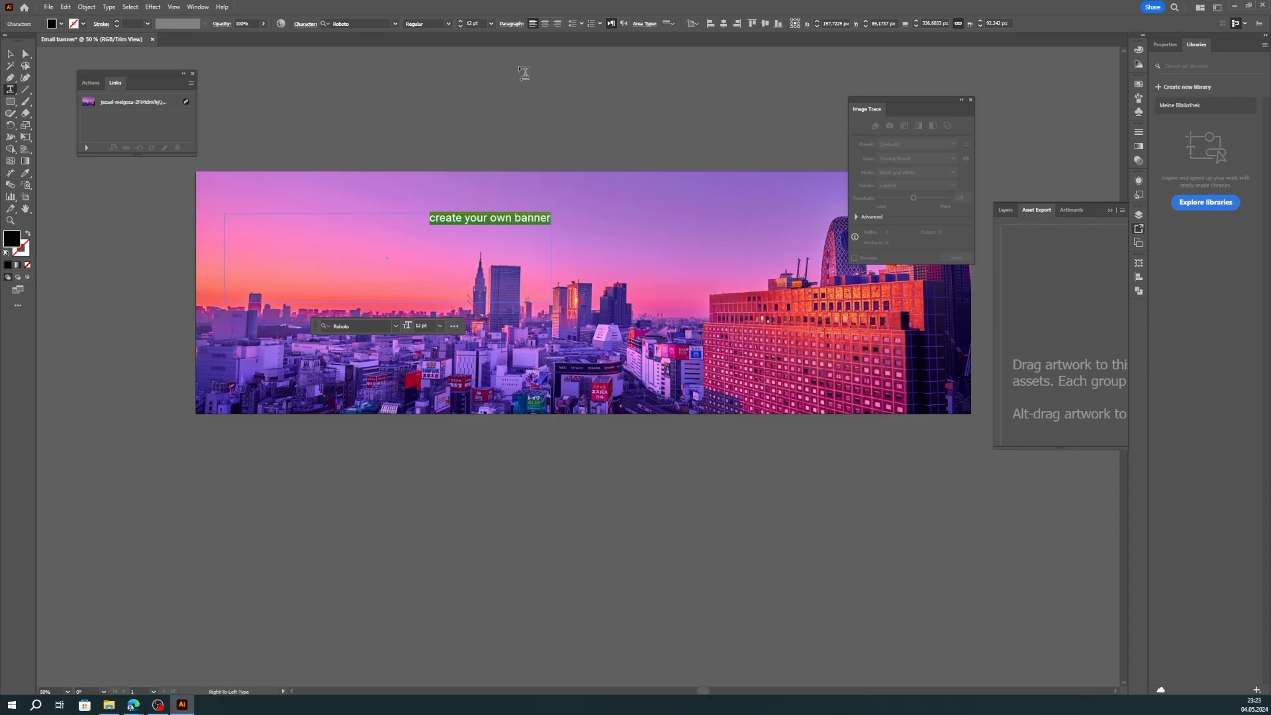
{"action": "left_click", "coordinate": [504, 24]}
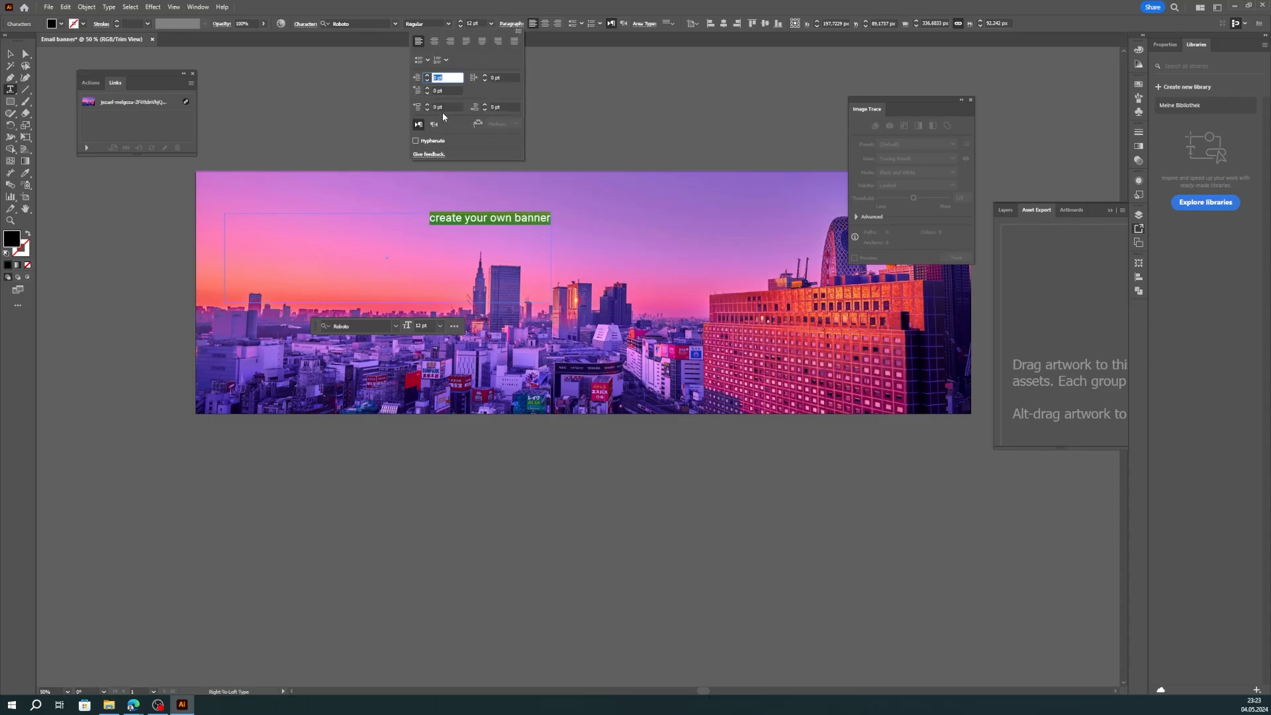
{"action": "left_click", "coordinate": [490, 223]}
{"action": "left_click", "coordinate": [489, 218]}
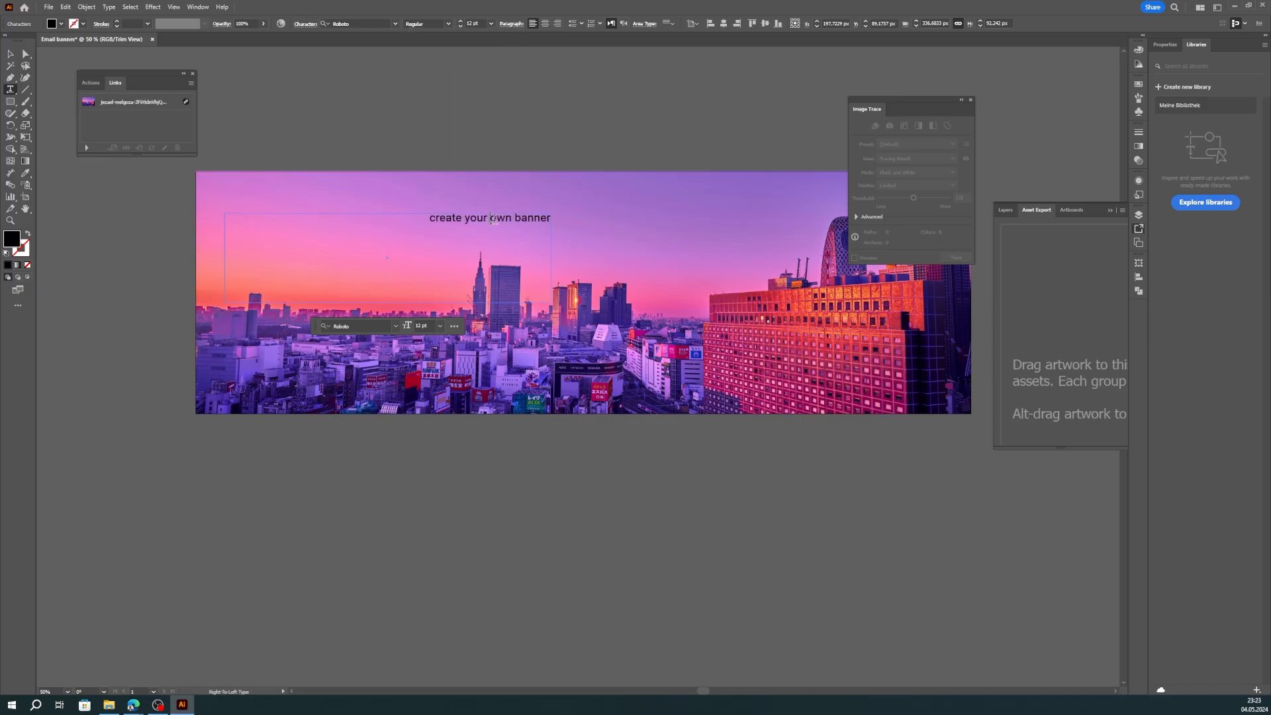
{"action": "left_click", "coordinate": [545, 25]}
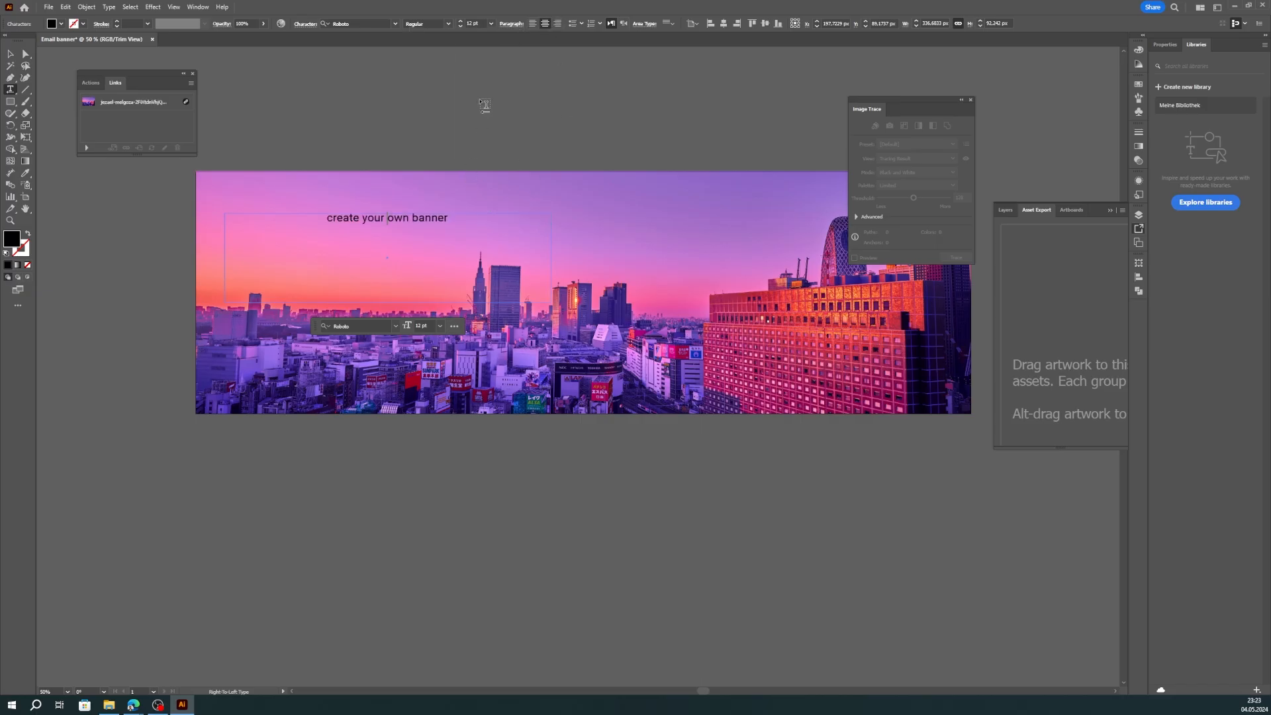
Step: Left-align the "create your own banner" heading and change its text fill to white
{"action": "left_click", "coordinate": [532, 25]}
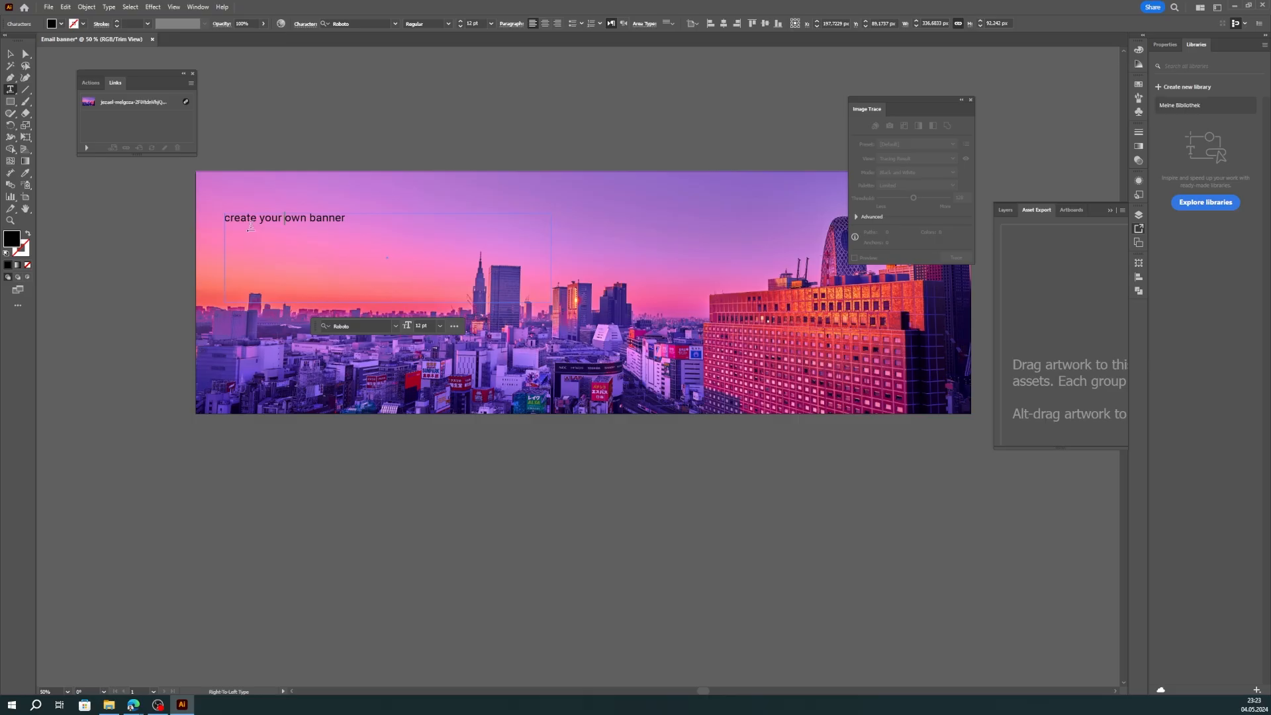
{"action": "left_click", "coordinate": [352, 220]}
{"action": "key", "text": "ctrl+a"}
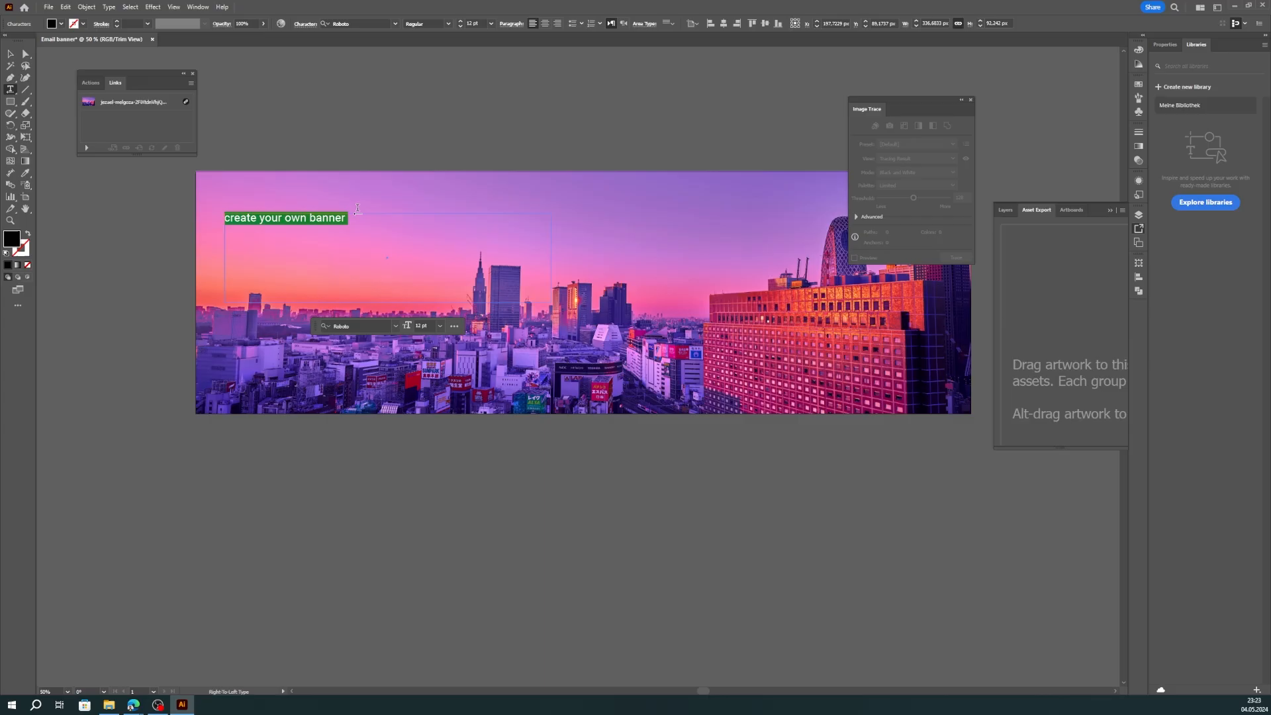
{"action": "left_click", "coordinate": [61, 24]}
{"action": "left_click", "coordinate": [21, 40]}
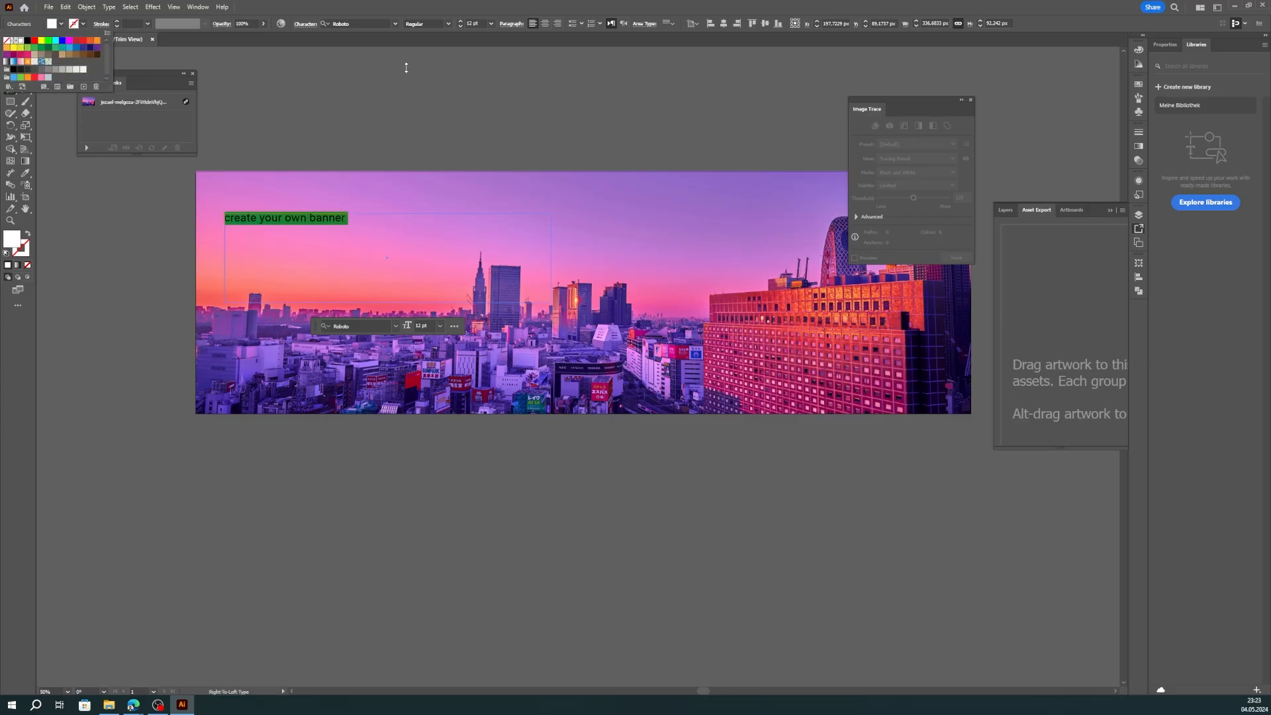
Step: Make the heading text bold and set its font size to 28 pt
{"action": "left_click", "coordinate": [491, 24]}
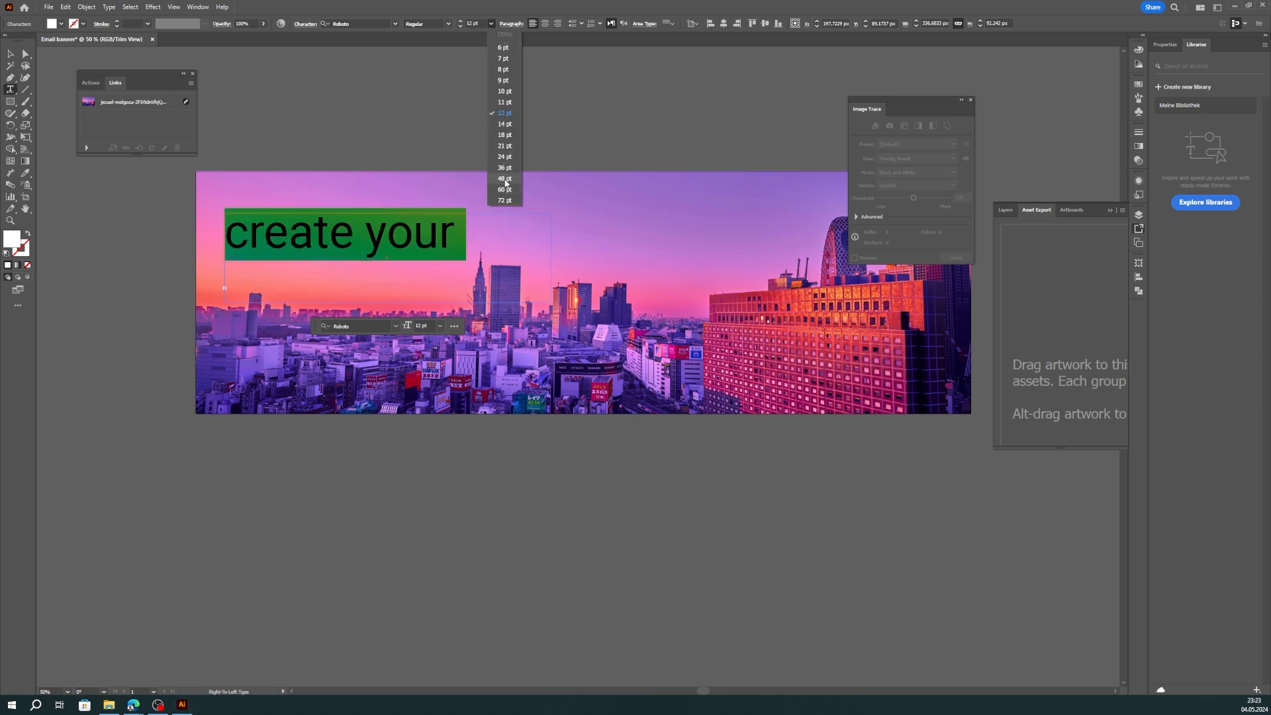
{"action": "left_click", "coordinate": [505, 181]}
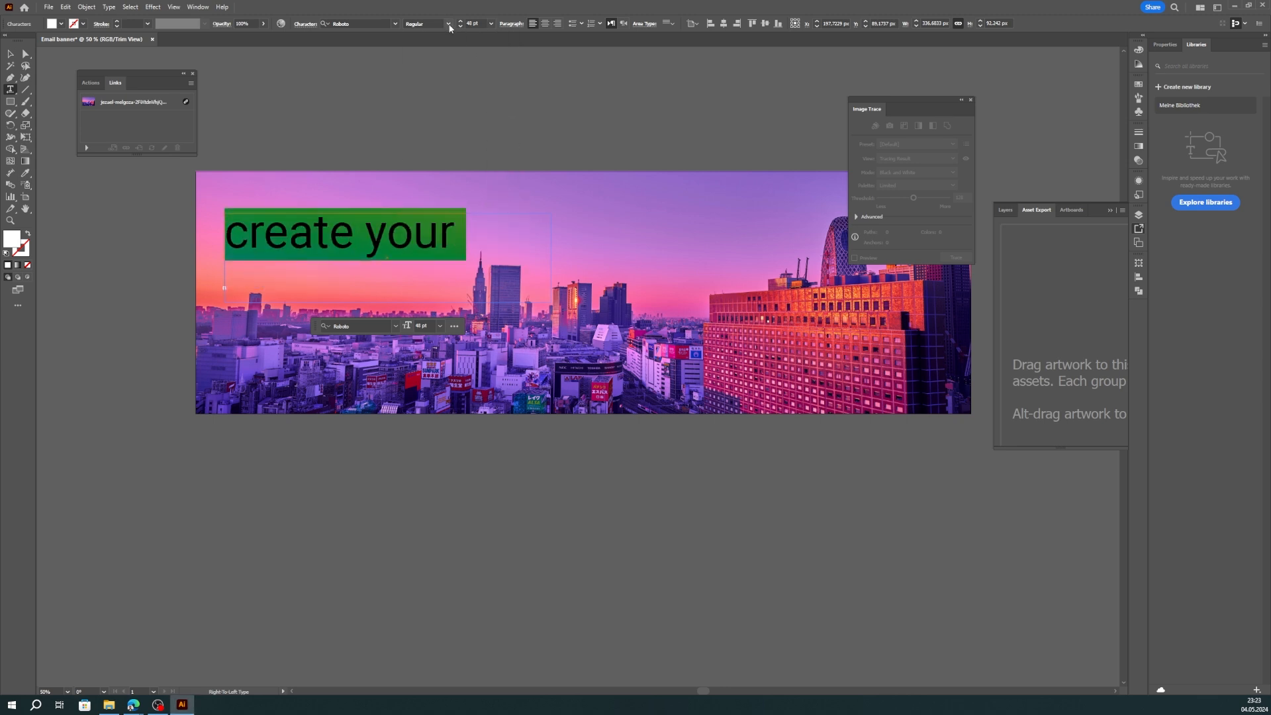
{"action": "left_click", "coordinate": [449, 24]}
{"action": "left_click", "coordinate": [438, 128]}
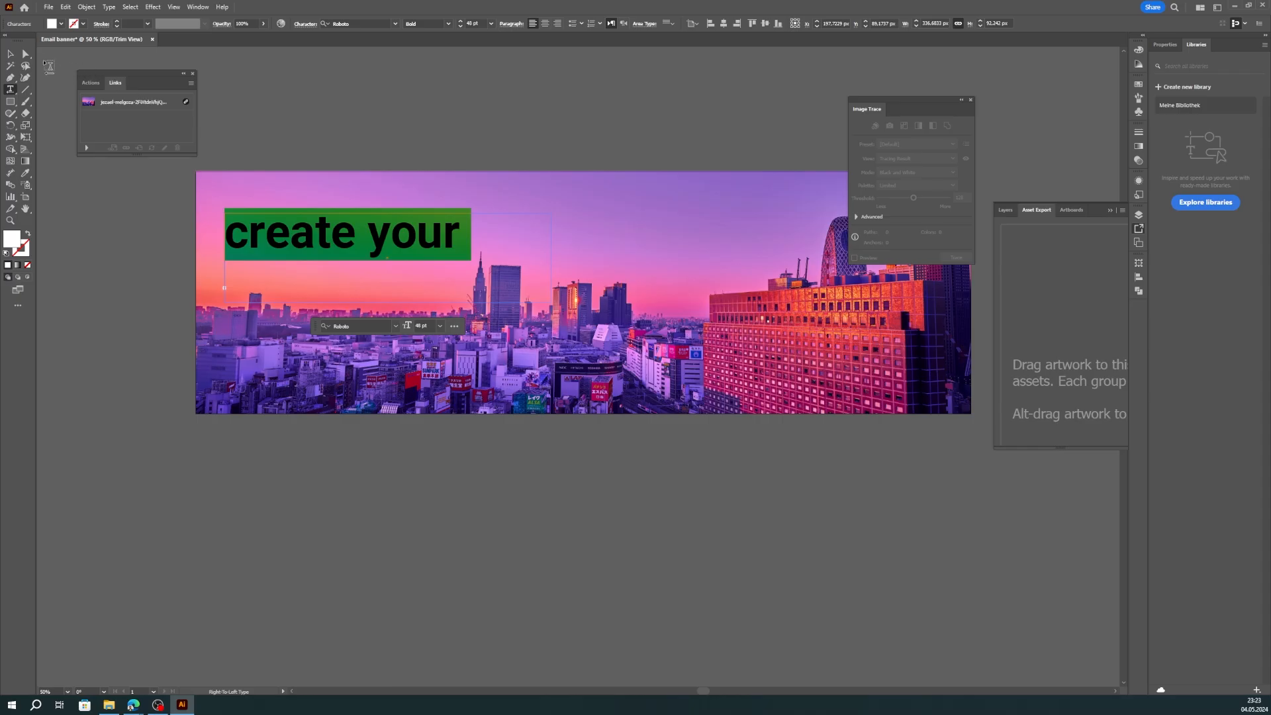
{"action": "left_click", "coordinate": [460, 26]}
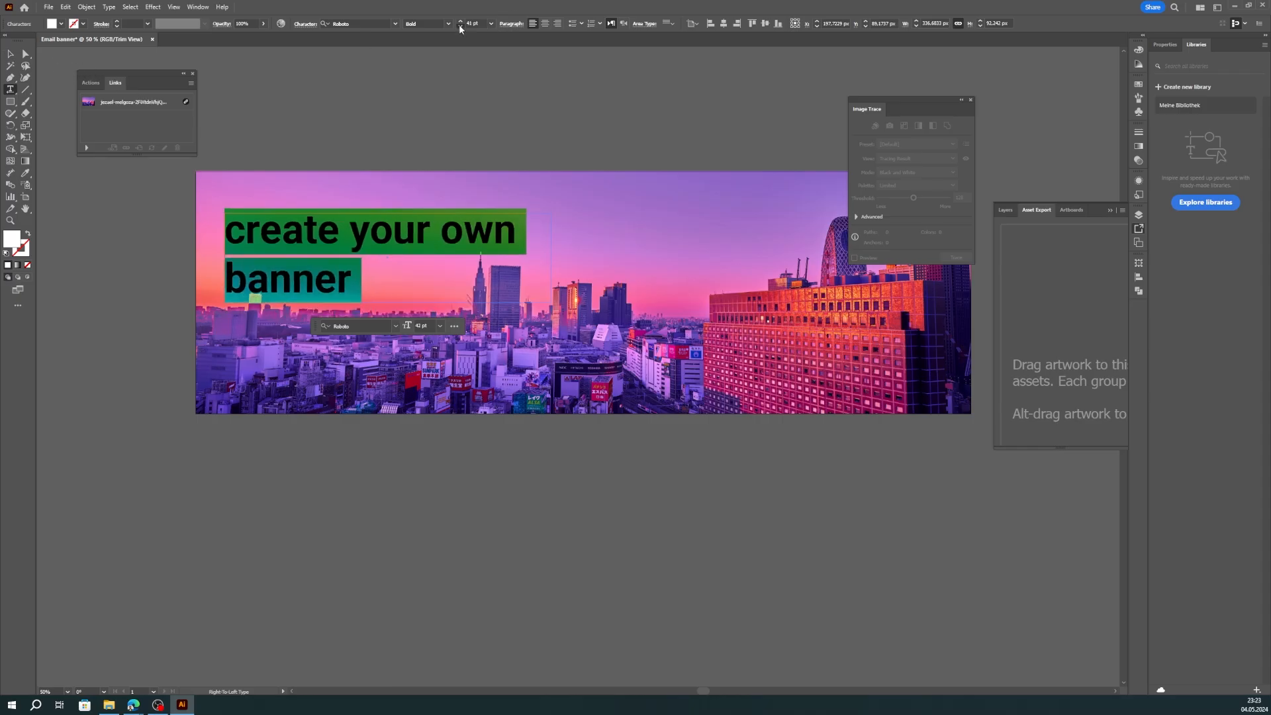
Step: Break the heading onto two lines before the word "own" and finish editing the text
{"action": "left_click", "coordinate": [372, 224]}
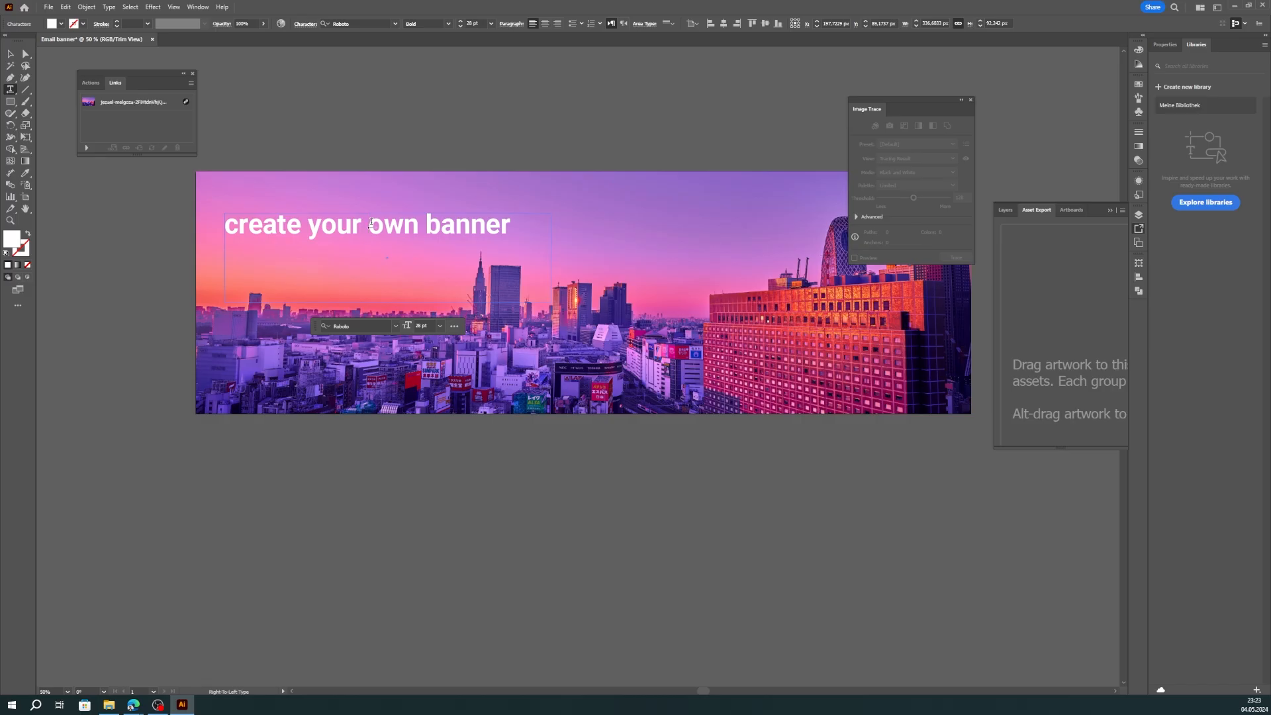
{"action": "key", "text": "Return"}
{"action": "left_click", "coordinate": [10, 54]}
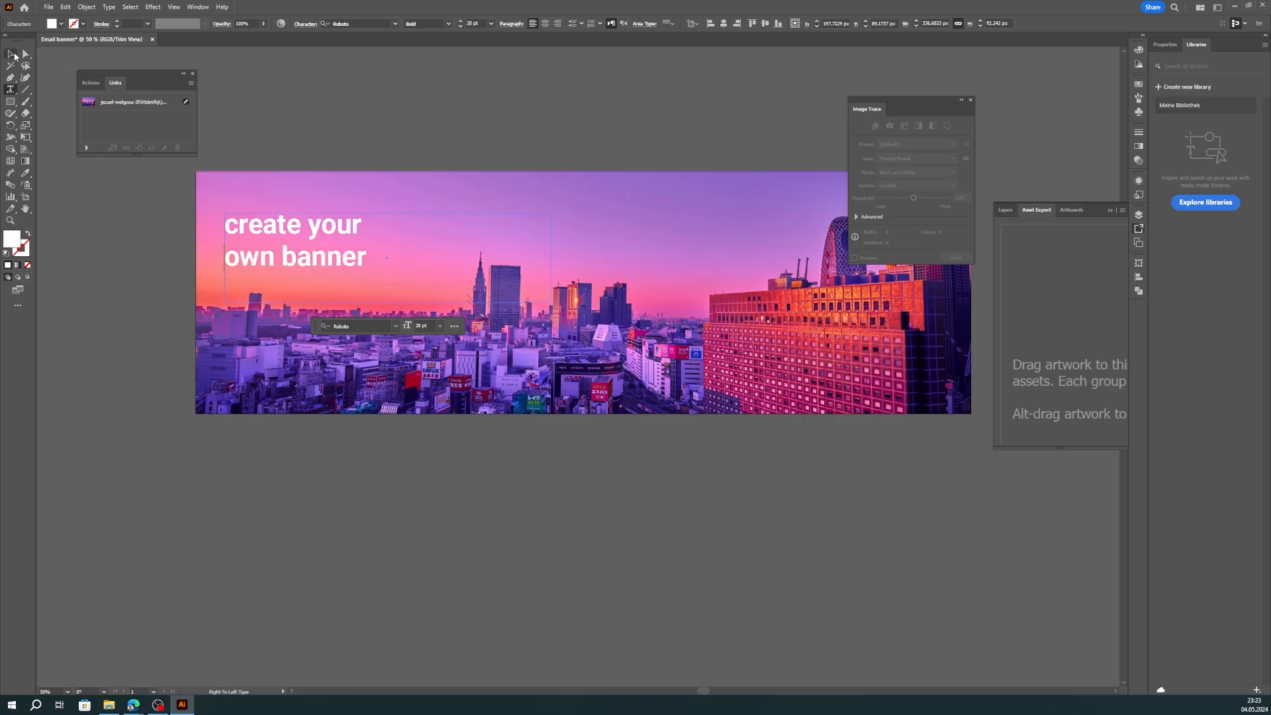
Step: Shrink the heading's text frame to about 153 × 62 px around the words and convert it to point type
{"action": "left_click", "coordinate": [424, 222]}
{"action": "left_click", "coordinate": [361, 250]}
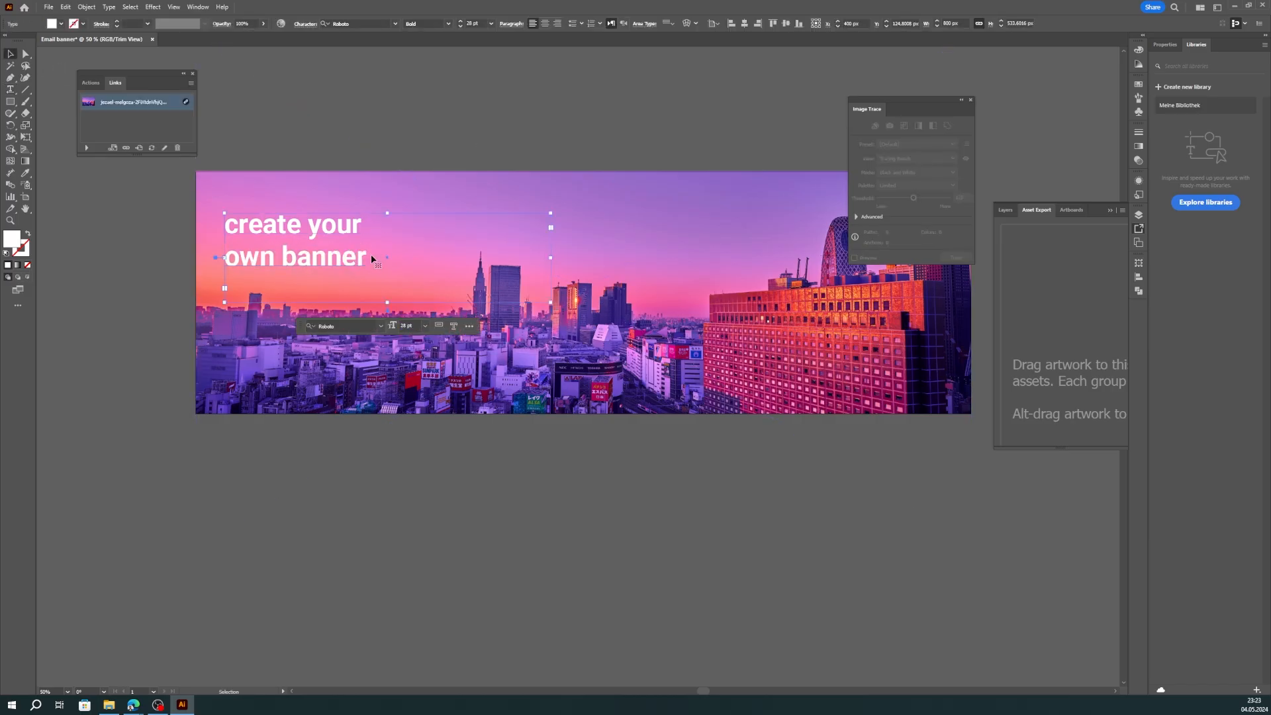
{"action": "key", "text": "ctrl+alt+c"}
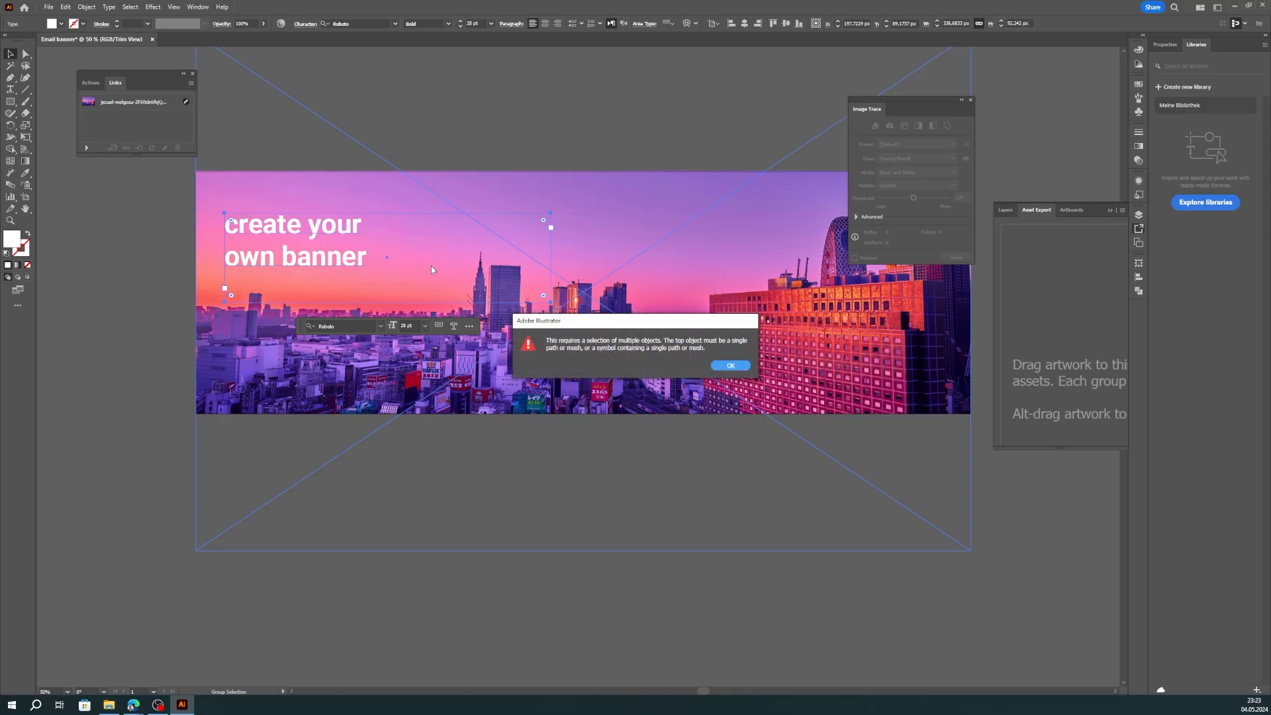
{"action": "left_click", "coordinate": [730, 365]}
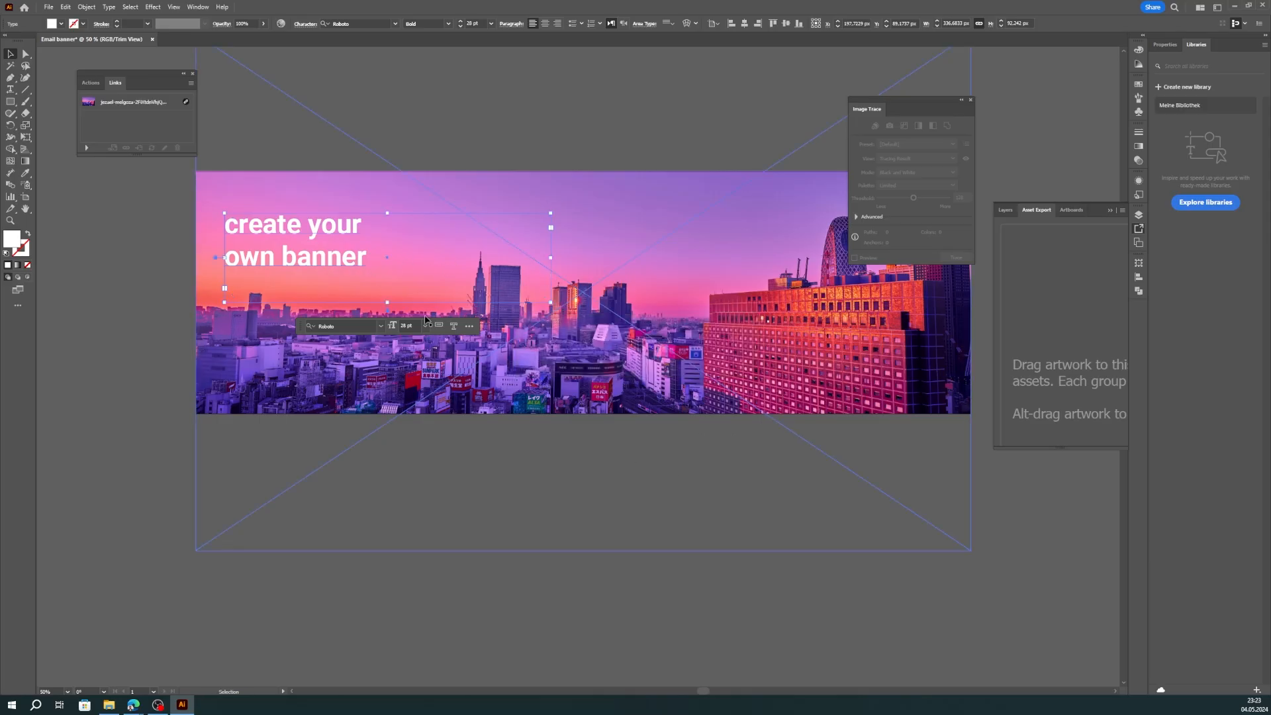
{"action": "left_click_drag", "start_coordinate": [388, 302], "coordinate": [387, 272]}
{"action": "left_click_drag", "start_coordinate": [550, 242], "coordinate": [374, 249]}
{"action": "left_click", "coordinate": [382, 120]}
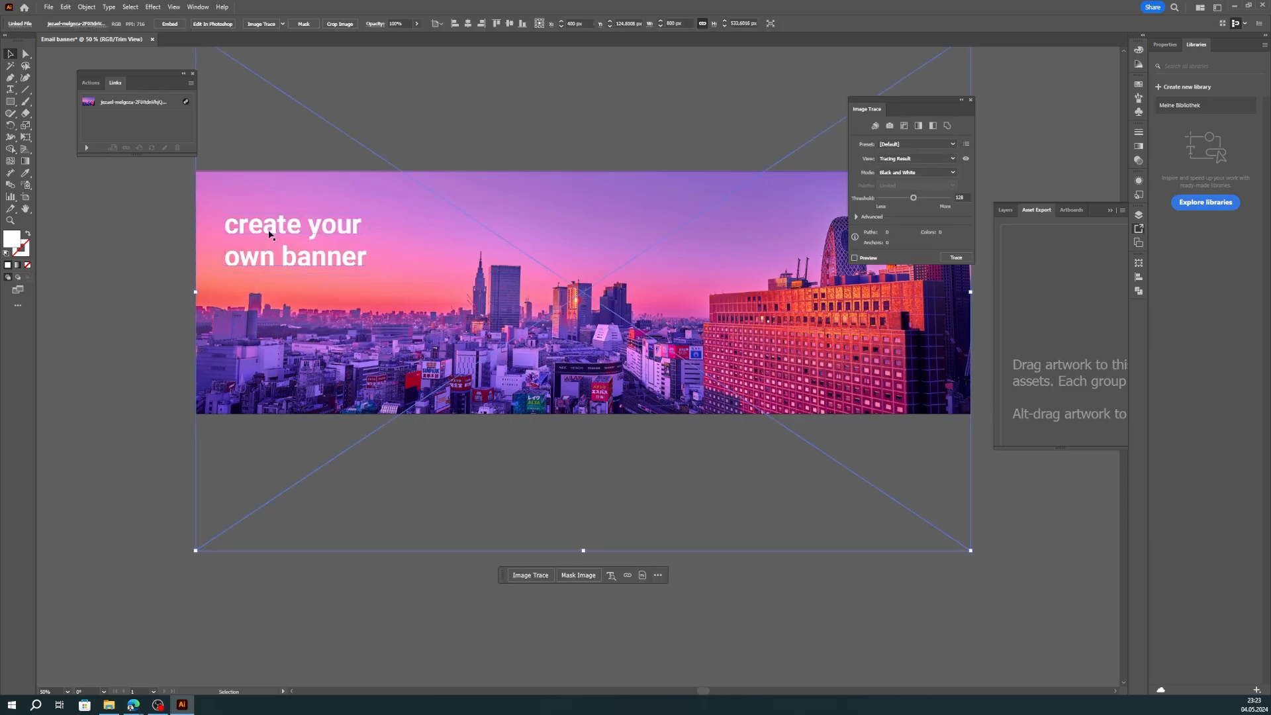
{"action": "left_click", "coordinate": [270, 237]}
{"action": "double_click", "coordinate": [215, 244]}
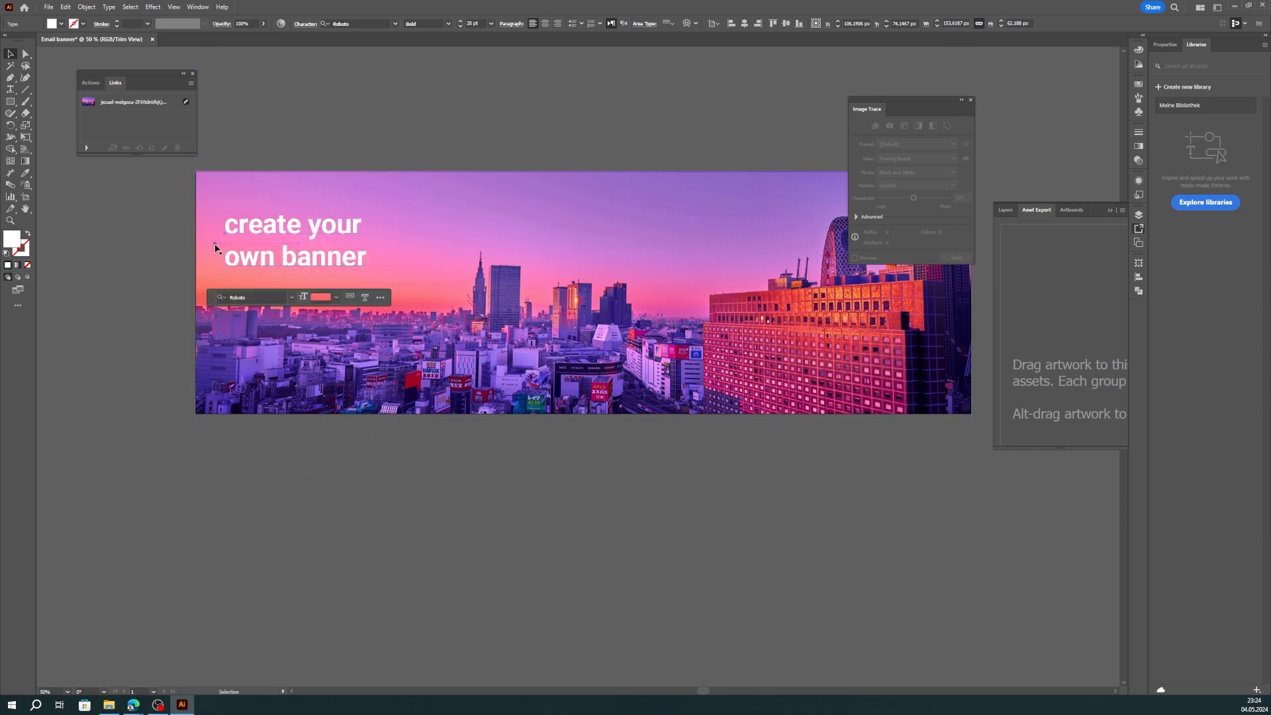
Step: Reduce the leading between the heading's two lines to 30 pt
{"action": "left_click", "coordinate": [306, 24]}
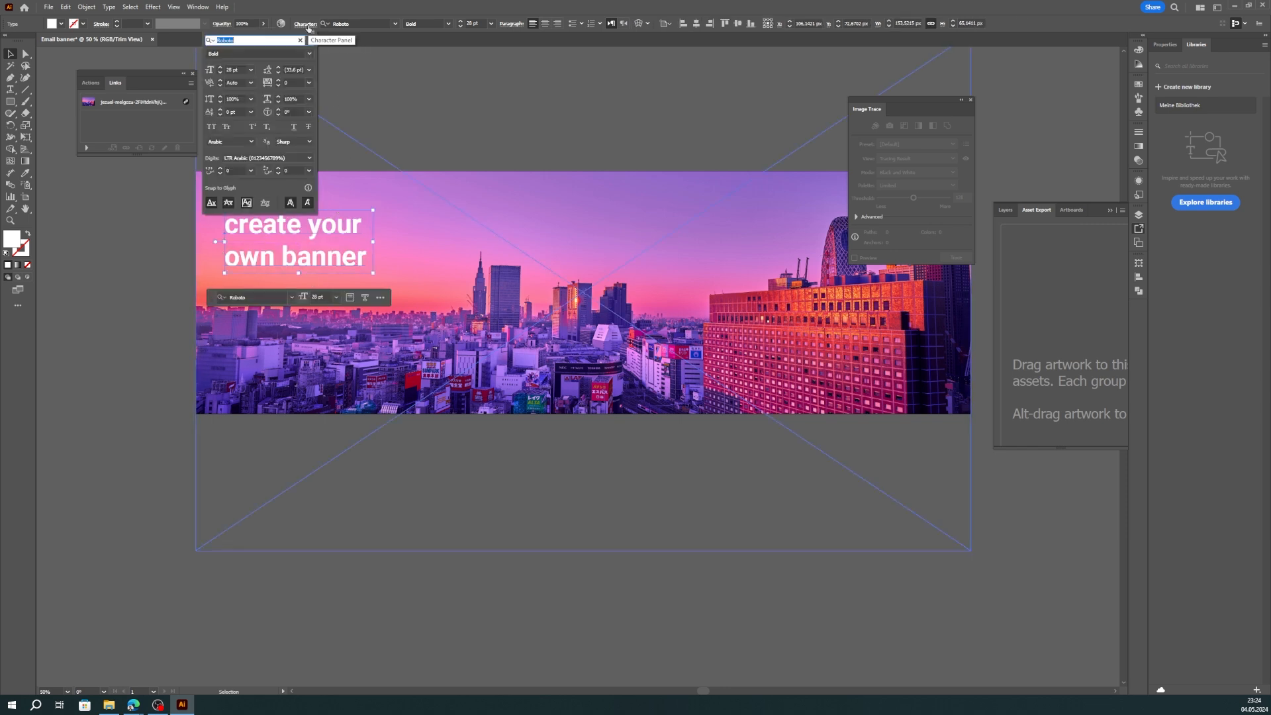
{"action": "left_click", "coordinate": [277, 73]}
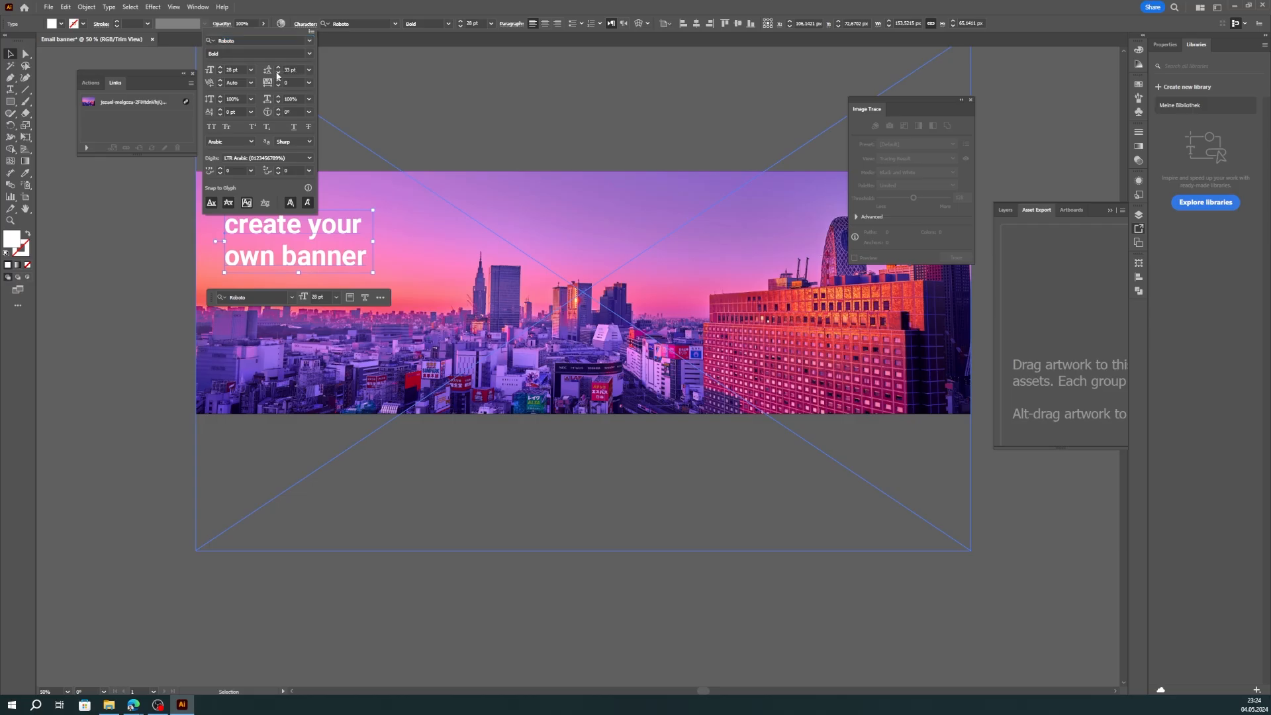
{"action": "left_click", "coordinate": [278, 73]}
{"action": "left_click", "coordinate": [277, 73]}
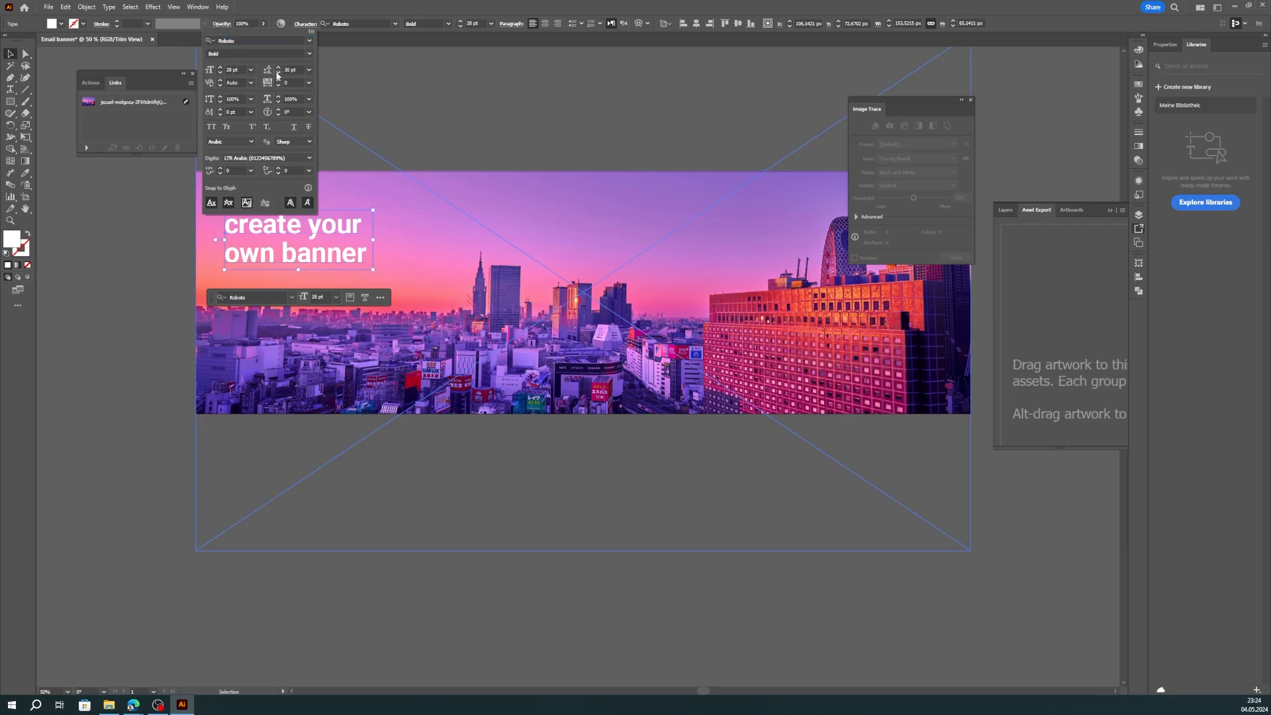
{"action": "key", "text": "Escape"}
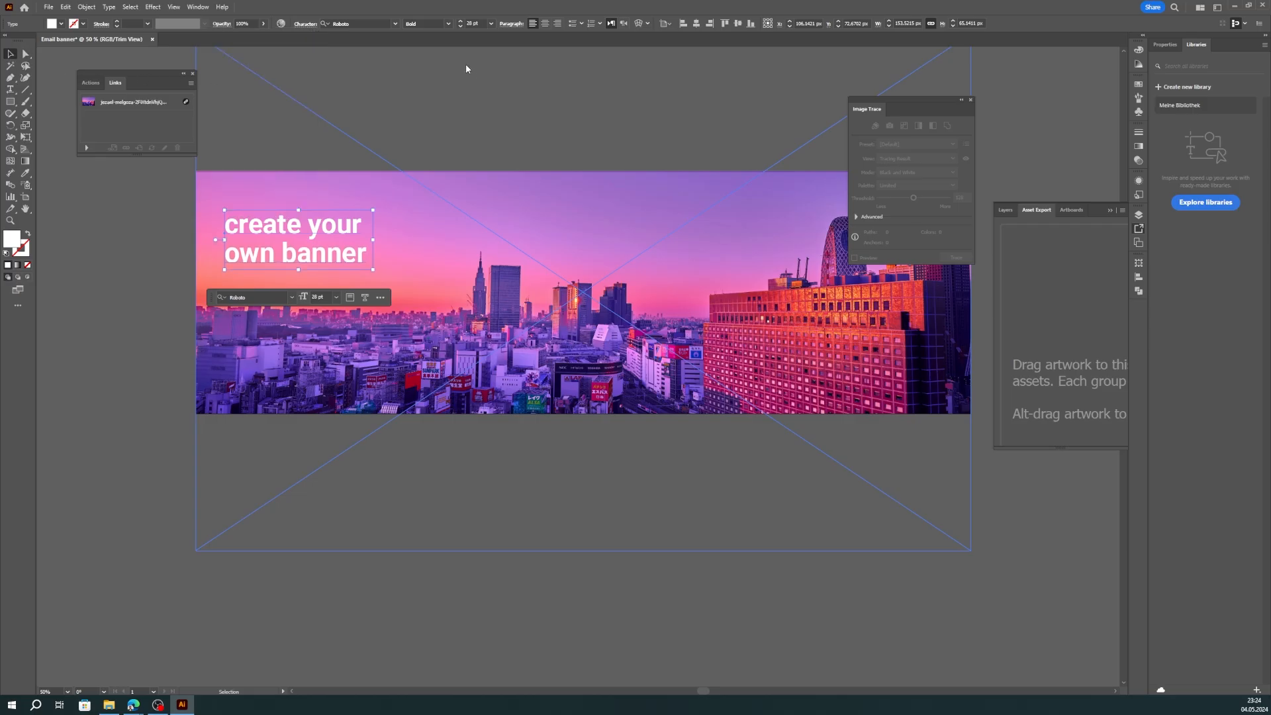
Step: Scale up the two-line heading proportionally to a font size of about 41.5 pt, then deselect everything
{"action": "left_click", "coordinate": [341, 269]}
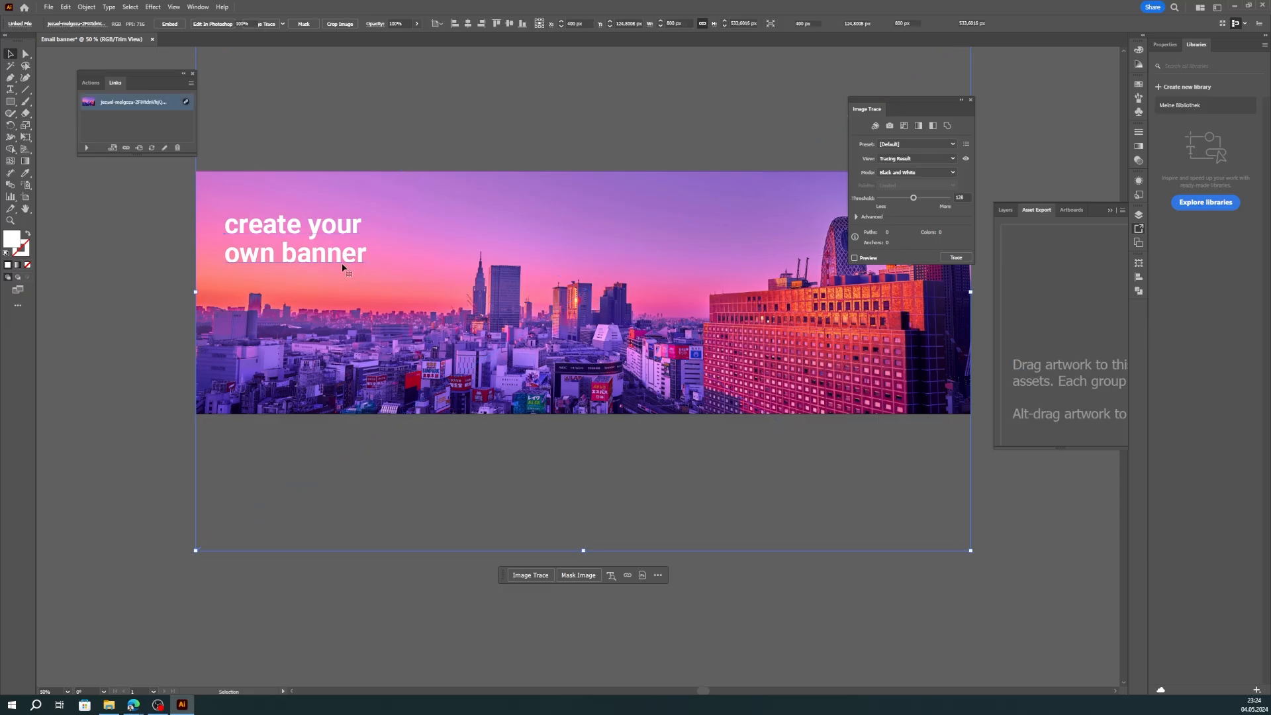
{"action": "left_click", "coordinate": [342, 262]}
{"action": "left_click_drag", "start_coordinate": [372, 270], "coordinate": [445, 298]}
{"action": "left_click", "coordinate": [406, 143]}
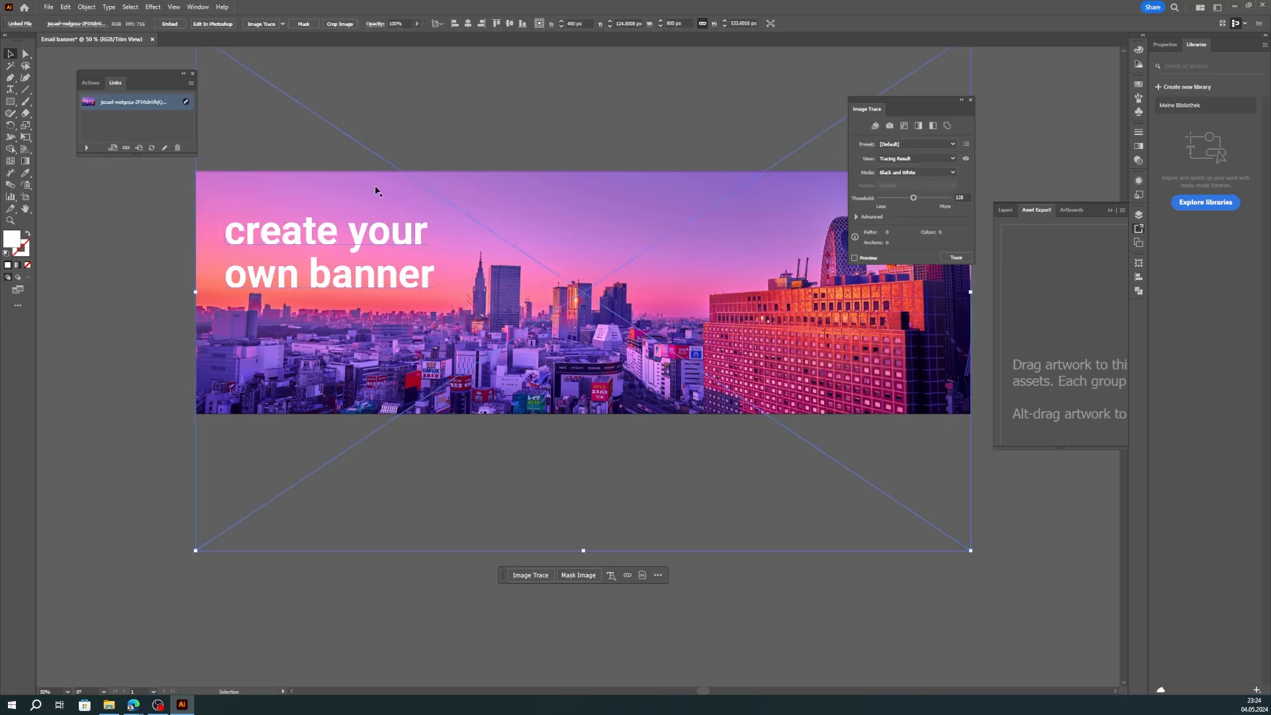
{"action": "left_click", "coordinate": [103, 266]}
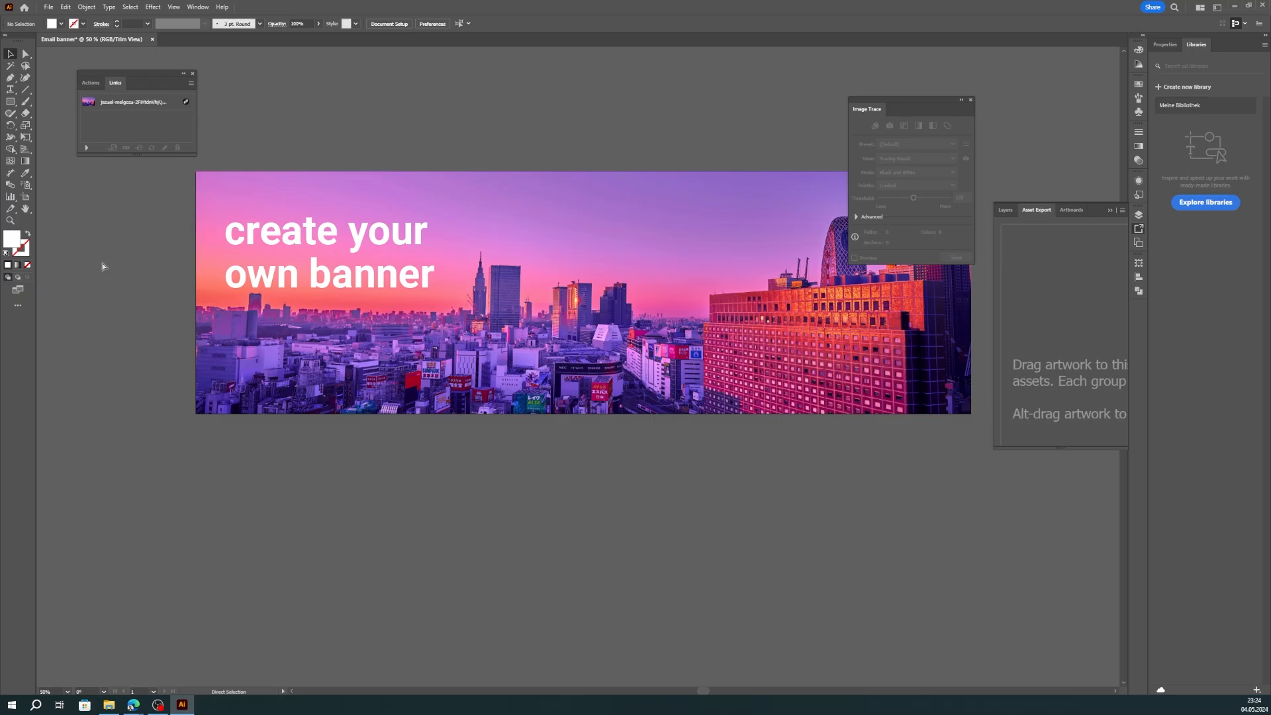
Step: Show the rulers, place a vertical guide at about X 31 px along the heading's left edge, and turn off Trim View
{"action": "key", "text": "ctrl+r"}
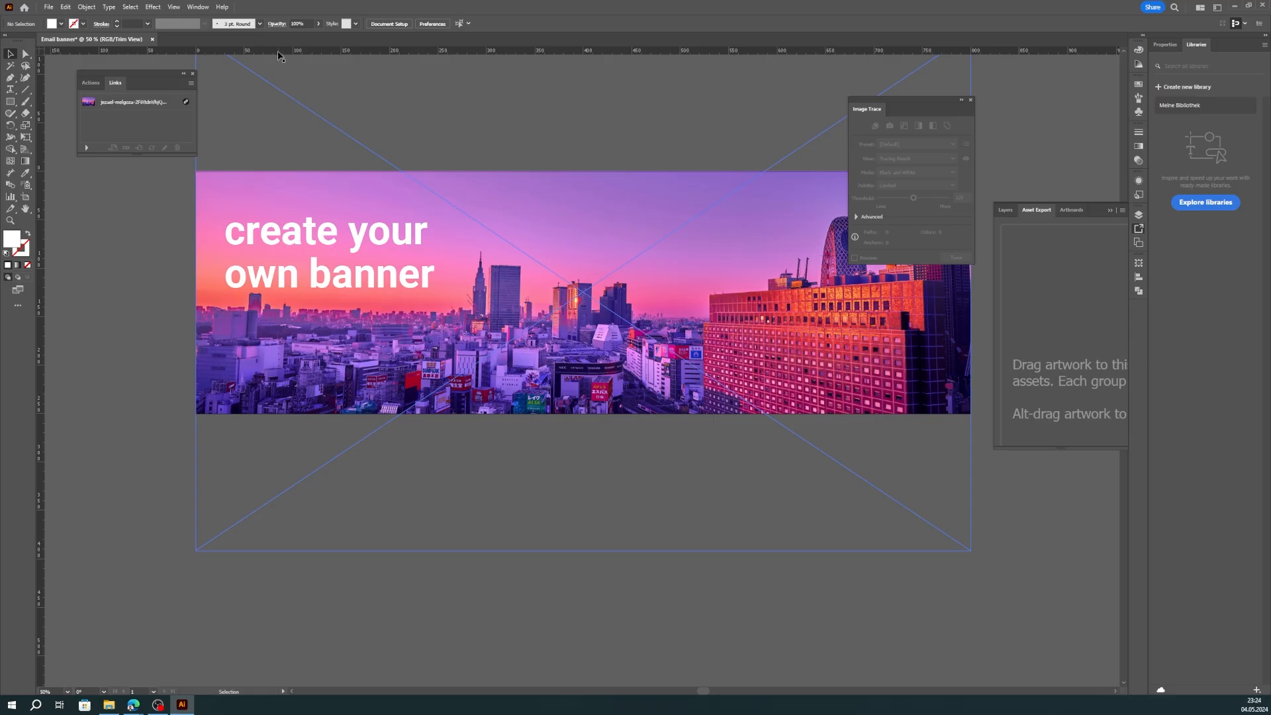
{"action": "left_click_drag", "start_coordinate": [40, 220], "coordinate": [76, 233]}
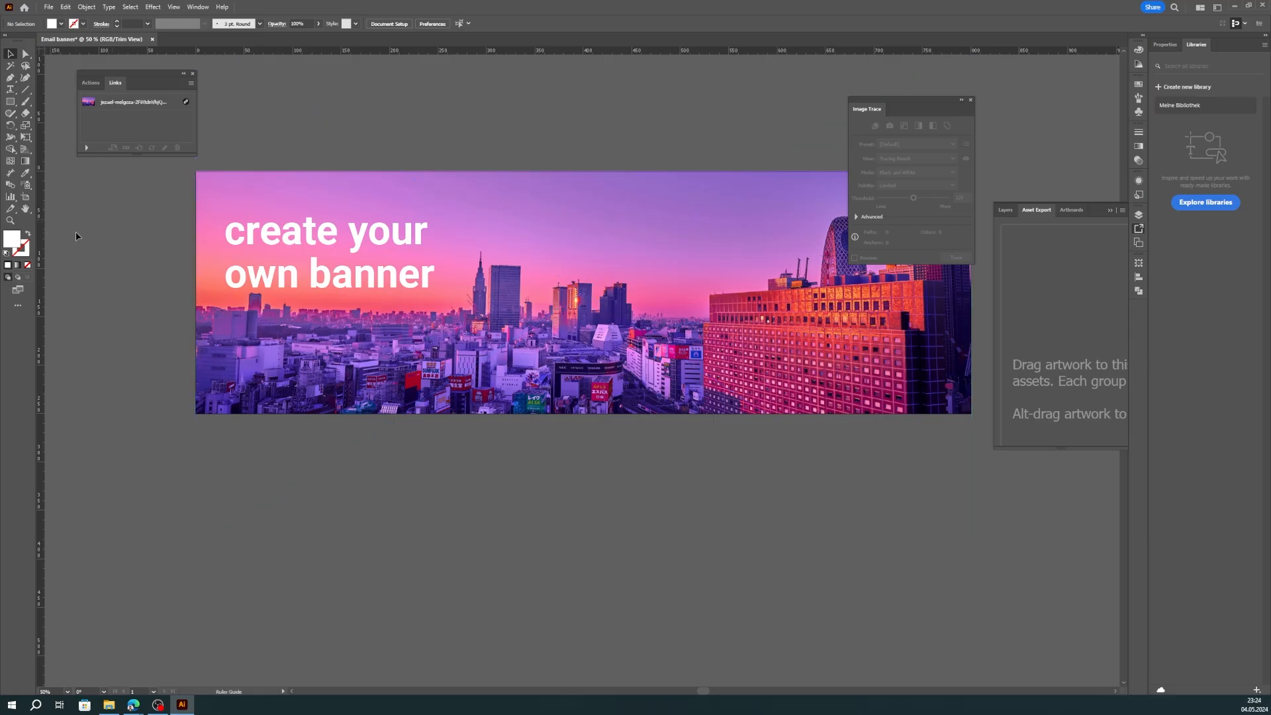
{"action": "left_click_drag", "start_coordinate": [240, 254], "coordinate": [227, 262]}
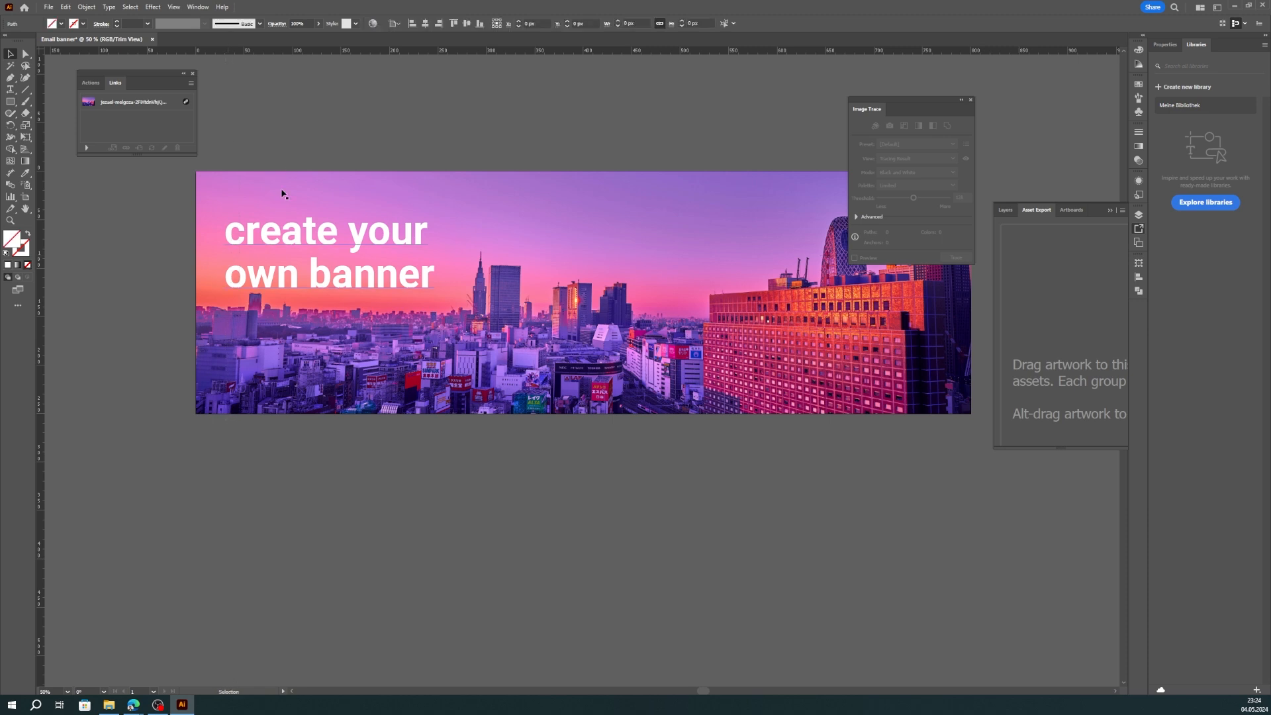
{"action": "left_click", "coordinate": [174, 7]}
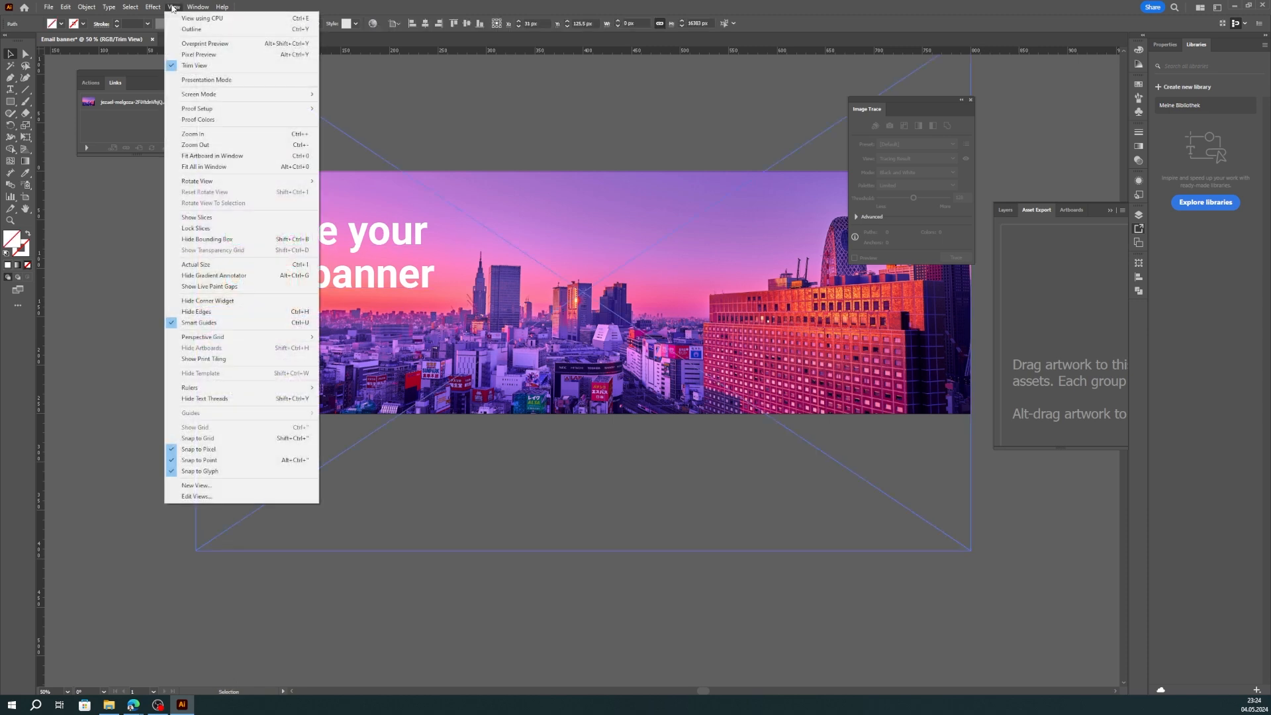
{"action": "left_click", "coordinate": [197, 67]}
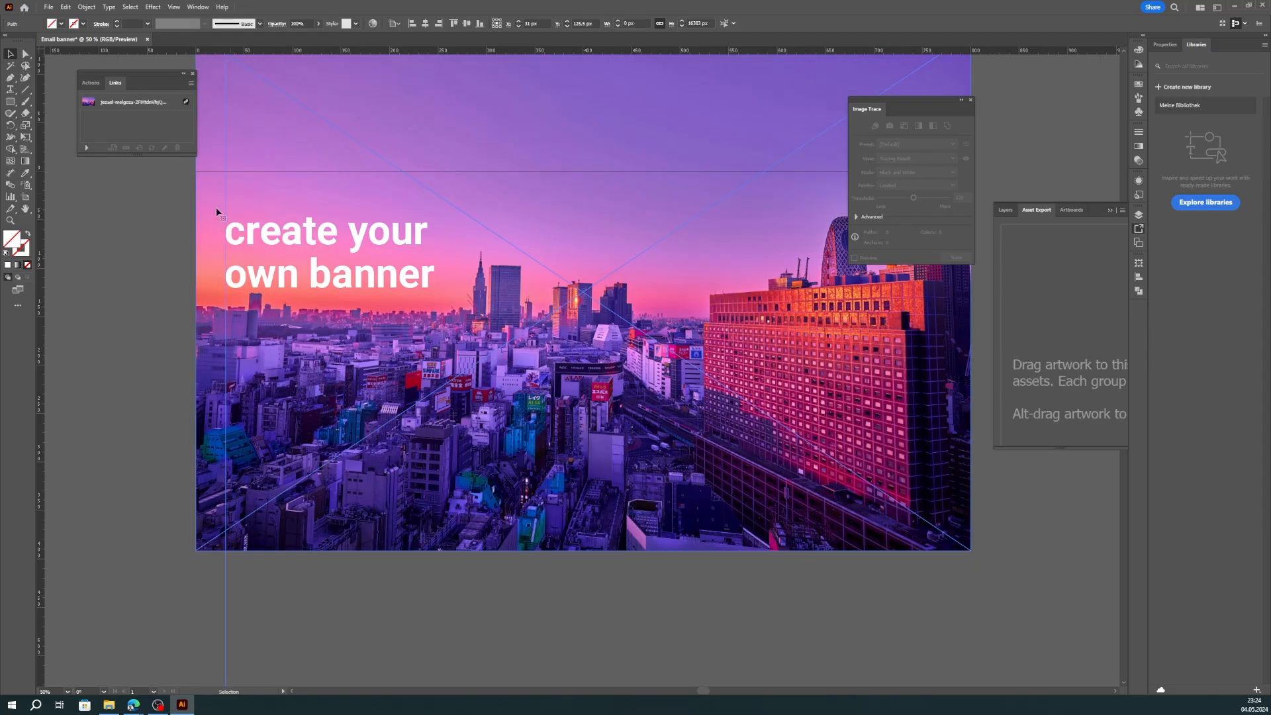
{"action": "left_click", "coordinate": [304, 607]}
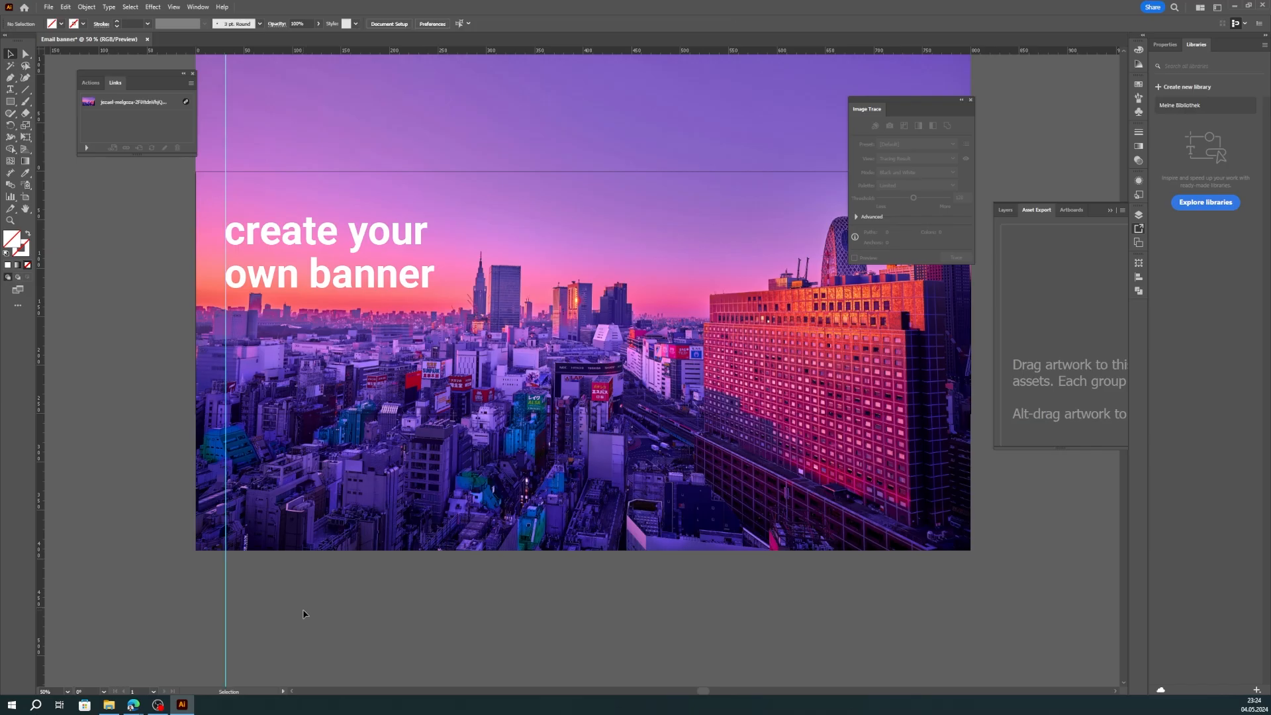
Step: Move the vertical guide to an X position of 35 px
{"action": "left_click", "coordinate": [227, 624]}
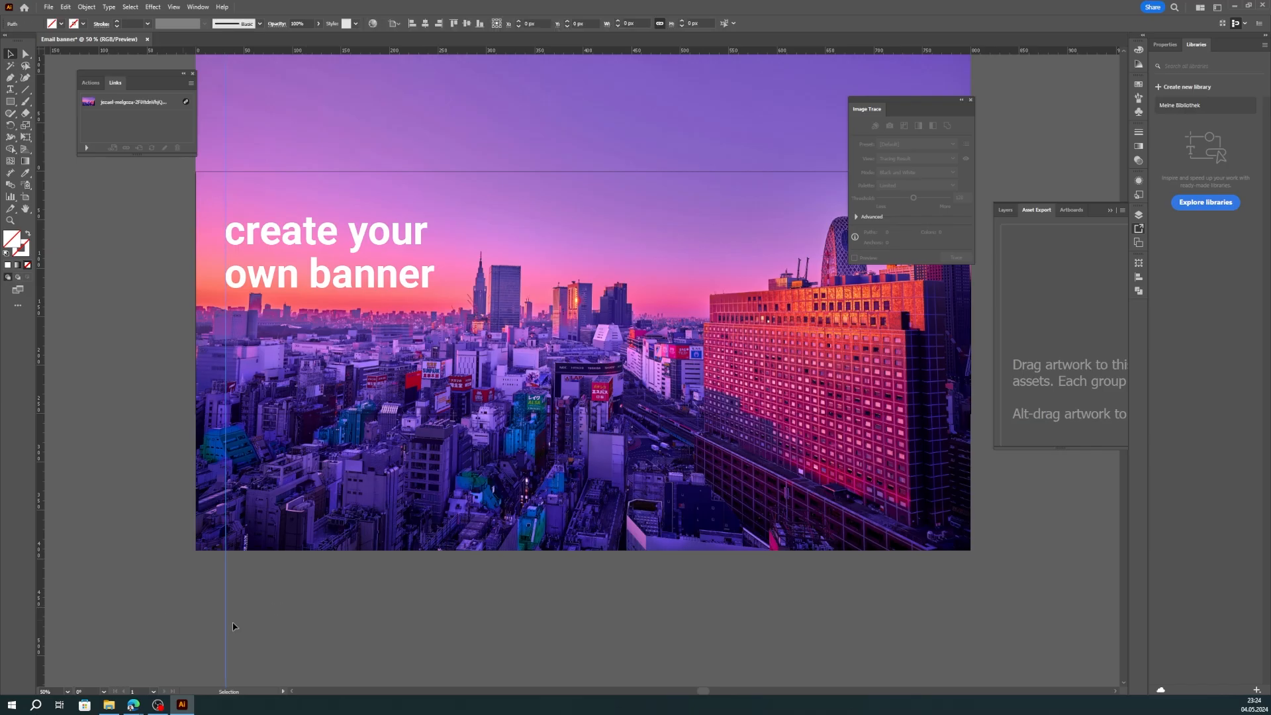
{"action": "left_click", "coordinate": [519, 21]}
{"action": "left_click", "coordinate": [519, 21]}
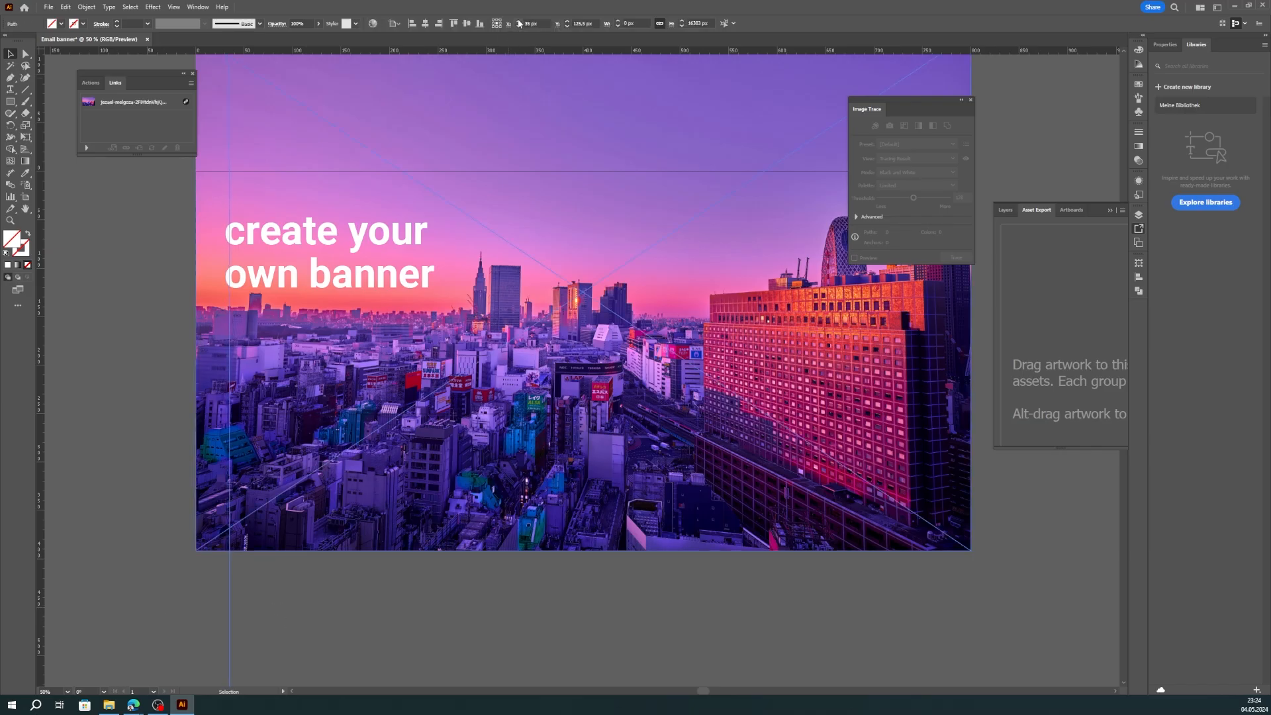
Step: Align the left edge of the heading with the vertical guide and deselect both
{"action": "left_click", "coordinate": [287, 291]}
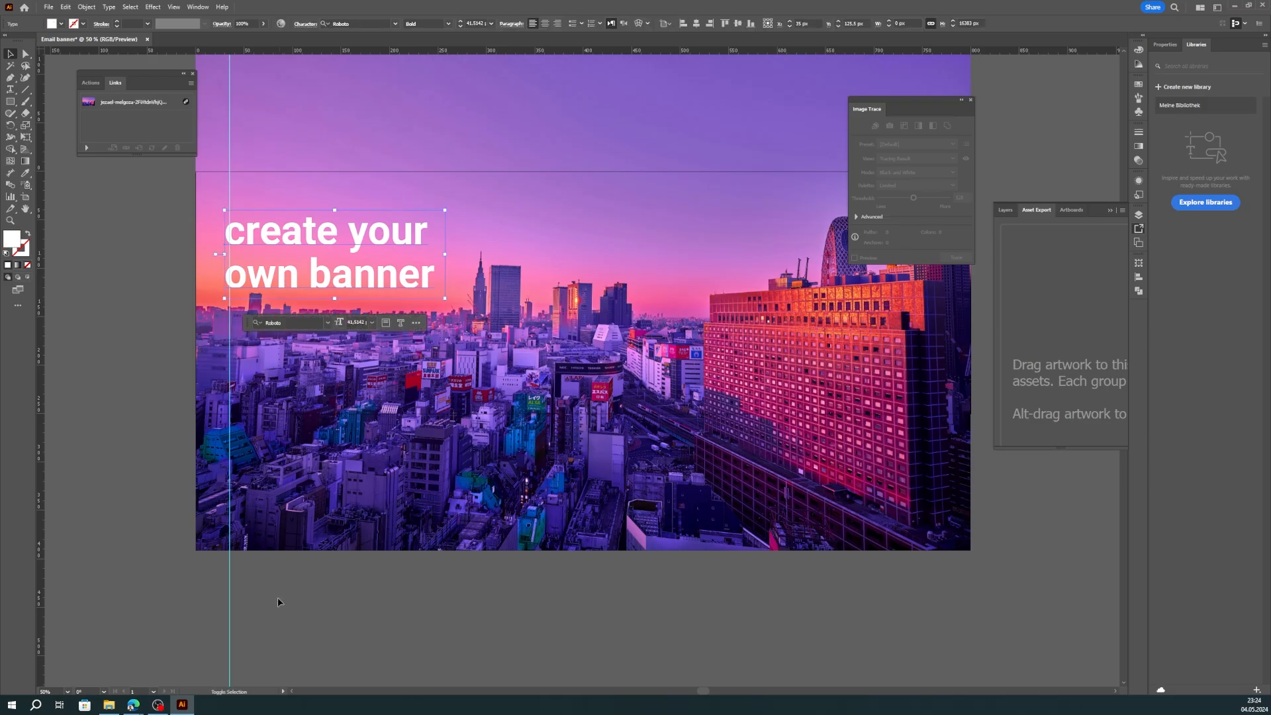
{"action": "left_click", "coordinate": [230, 614], "text": "shift"}
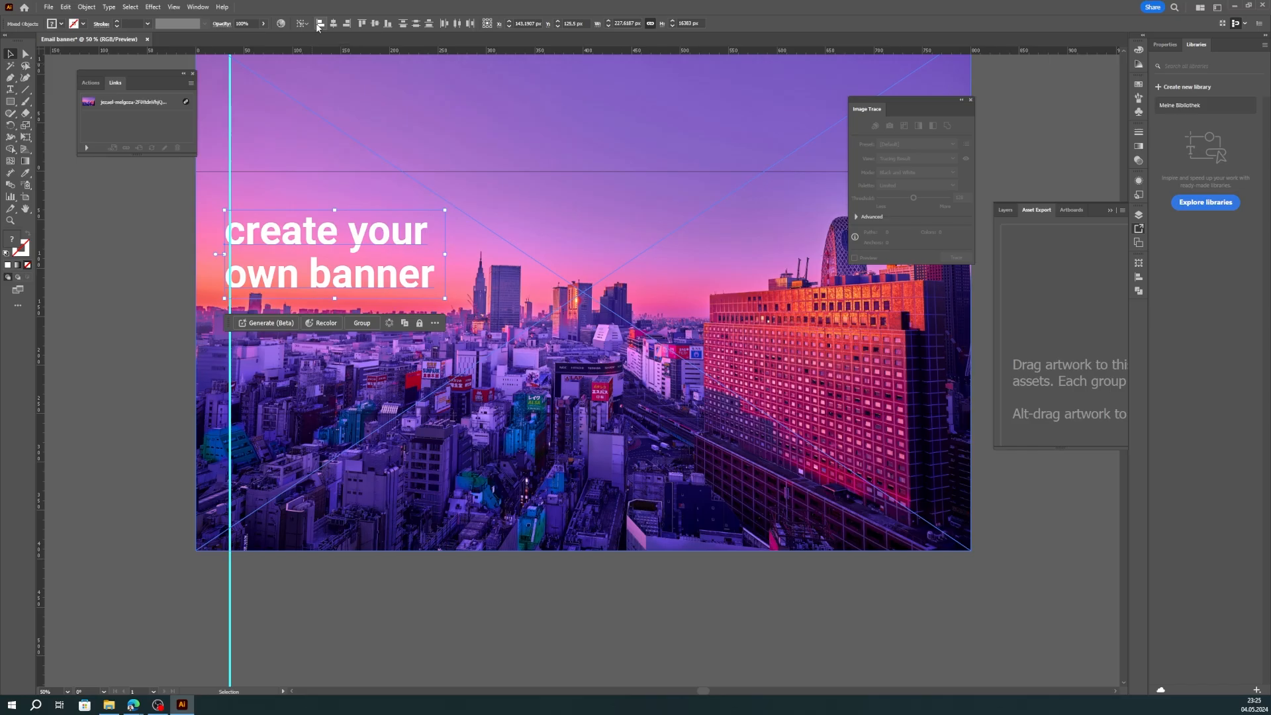
{"action": "left_click", "coordinate": [318, 25]}
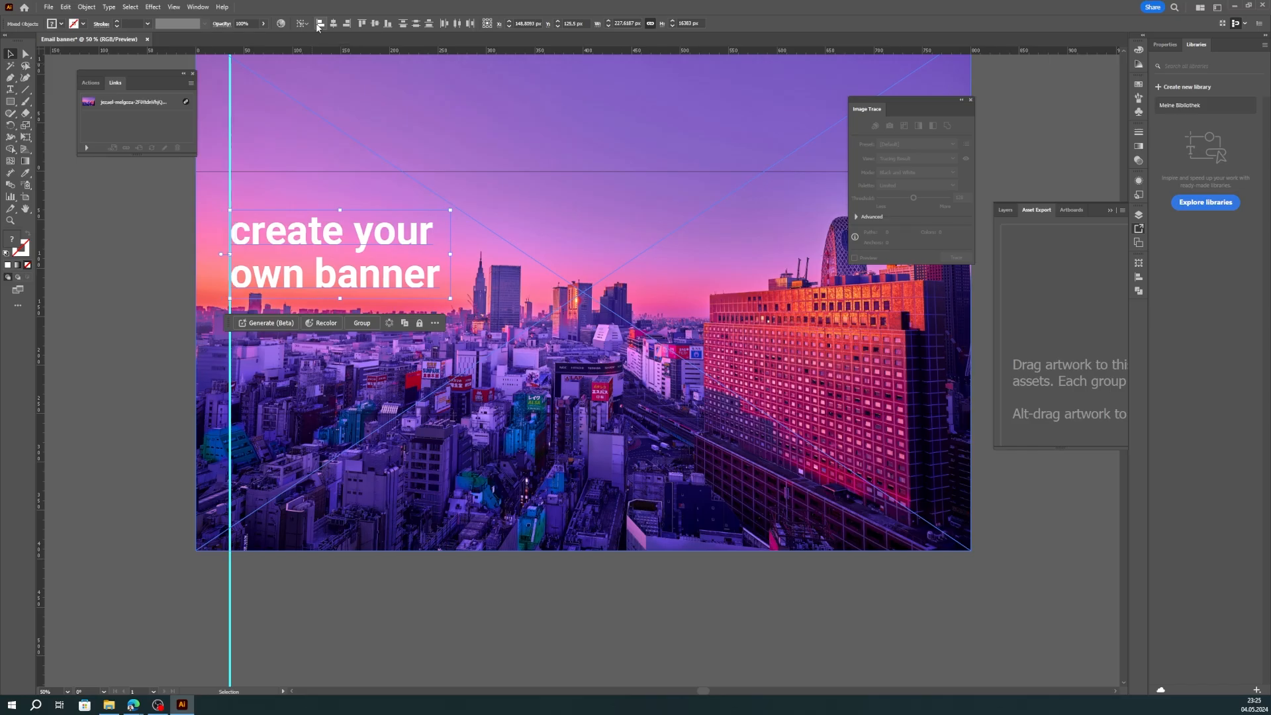
{"action": "left_click", "coordinate": [356, 634]}
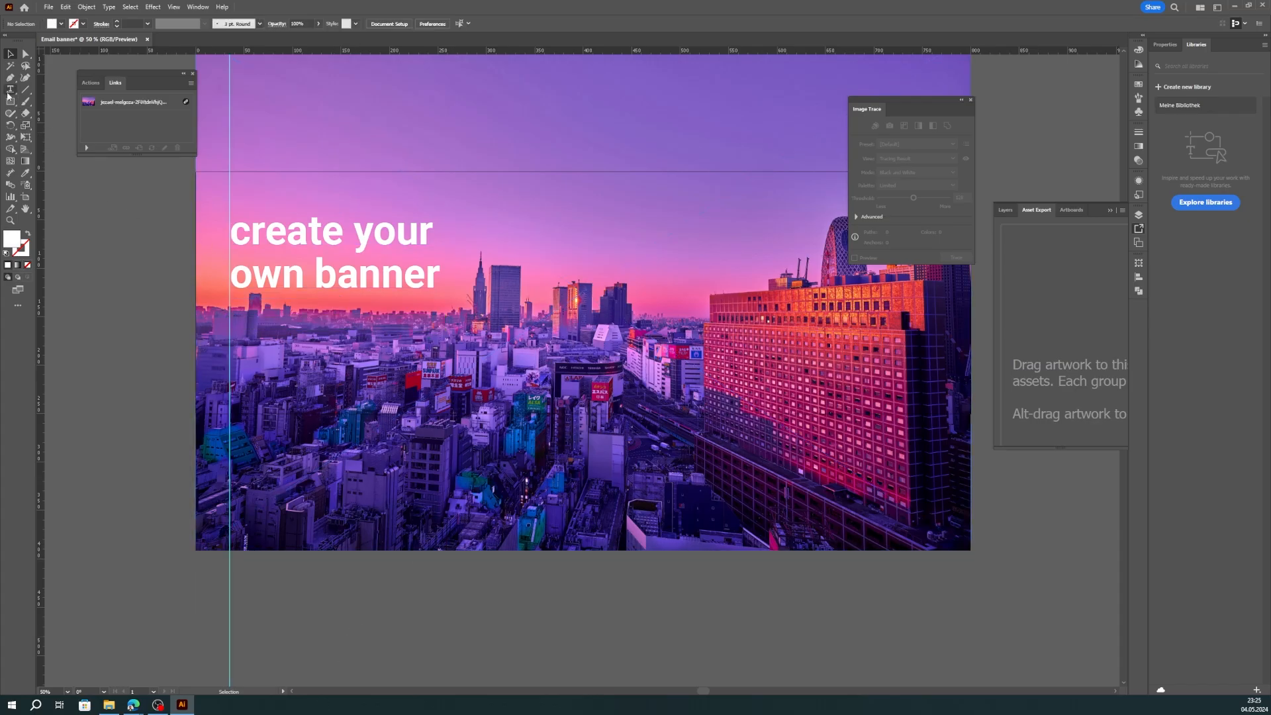
Step: Draw a white 800 × 250 px rectangle covering the whole artboard from its upper-left to lower-right corner
{"action": "left_click", "coordinate": [9, 102]}
{"action": "scroll", "coordinate": [259, 195], "scroll_direction": "left", "scroll_amount": 2}
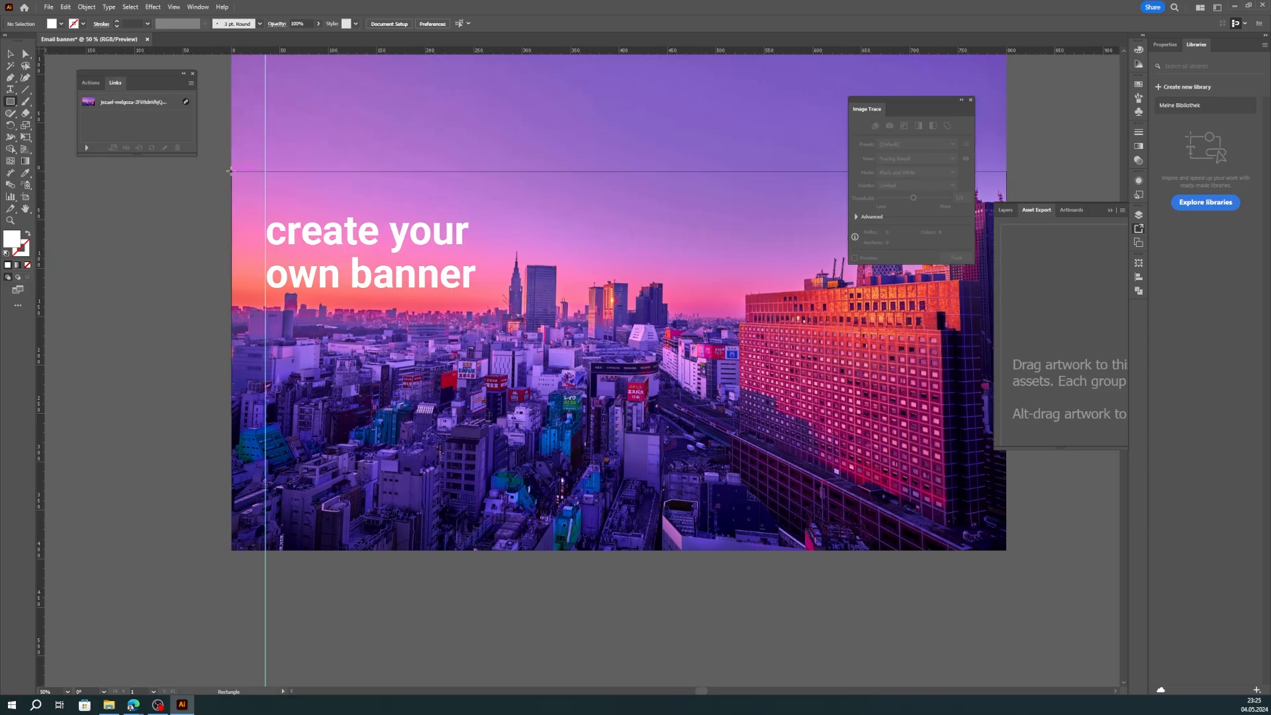
{"action": "mouse_move", "coordinate": [230, 171]}
{"action": "left_mouse_down"}
{"action": "mouse_move", "coordinate": [321, 237]}
{"action": "mouse_move", "coordinate": [709, 389]}
{"action": "mouse_move", "coordinate": [1023, 411]}
{"action": "mouse_move", "coordinate": [1003, 391]}
{"action": "mouse_move", "coordinate": [1007, 414]}
{"action": "left_mouse_up"}
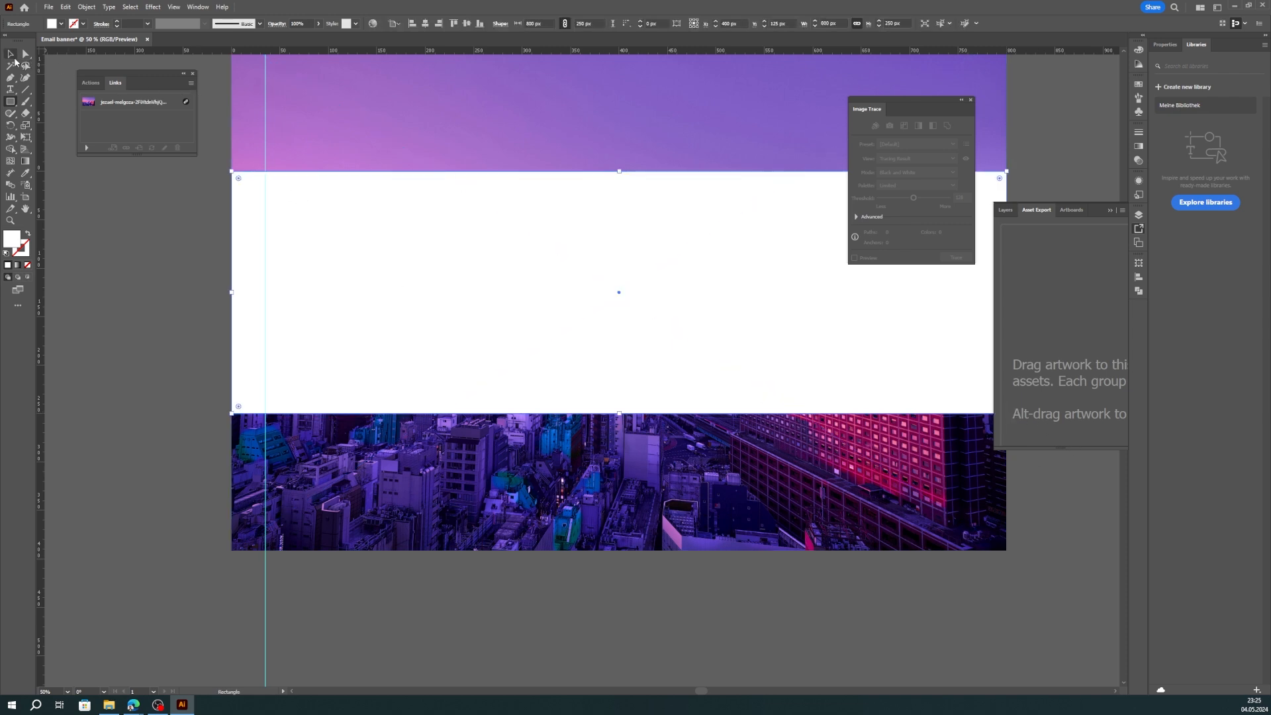
Step: Select the white rectangle together with the skyline photo and make a clipping mask that crops the photo to the artboard
{"action": "left_click", "coordinate": [12, 55]}
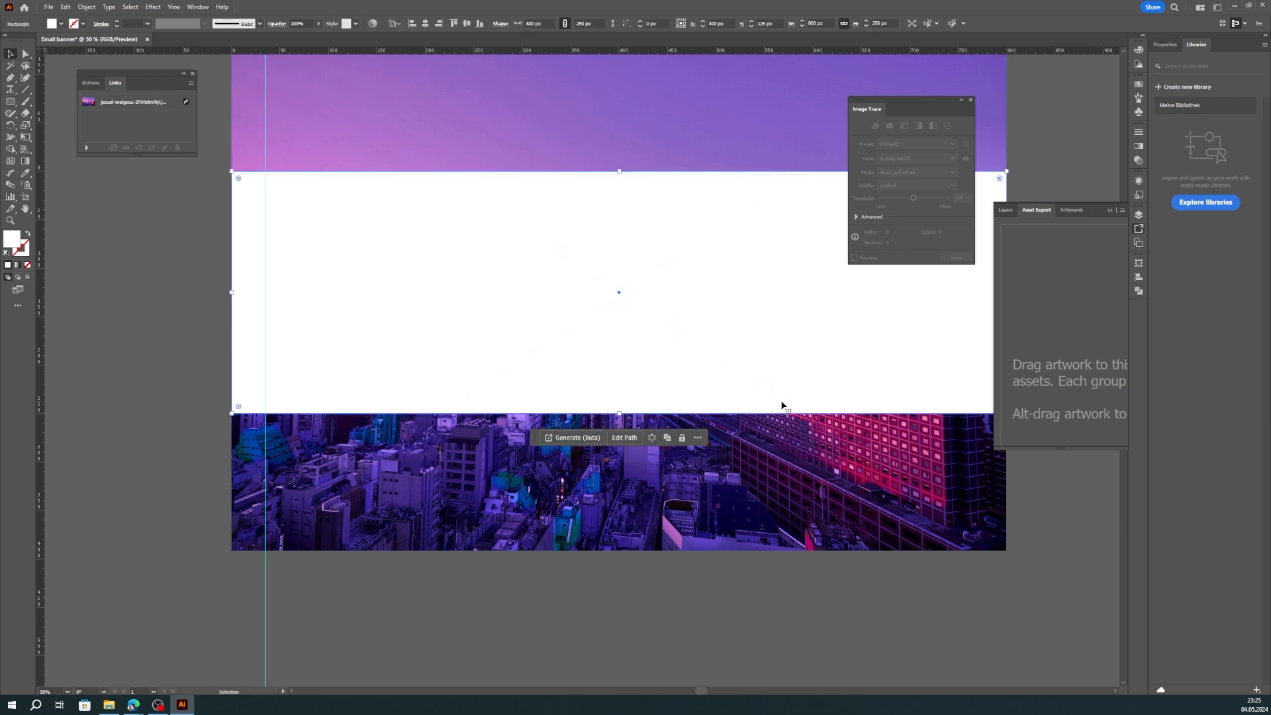
{"action": "left_click_drag", "start_coordinate": [877, 626], "coordinate": [647, 339]}
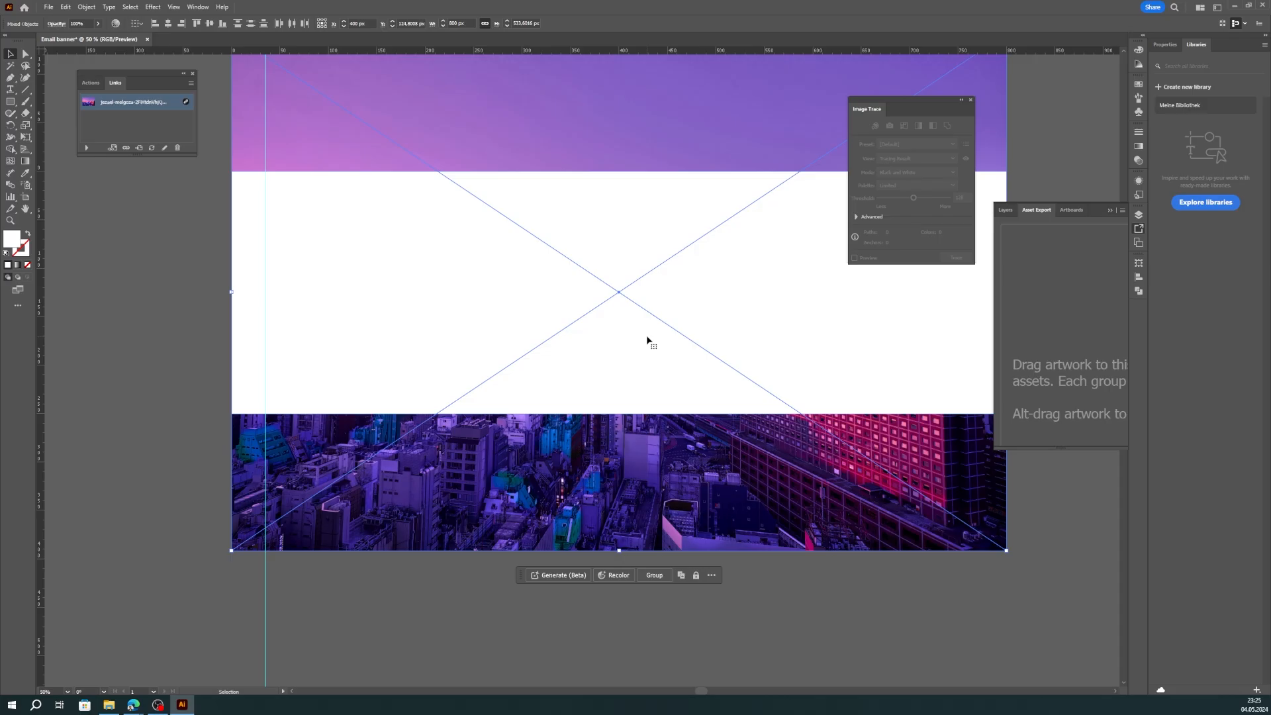
{"action": "right_click", "coordinate": [647, 340]}
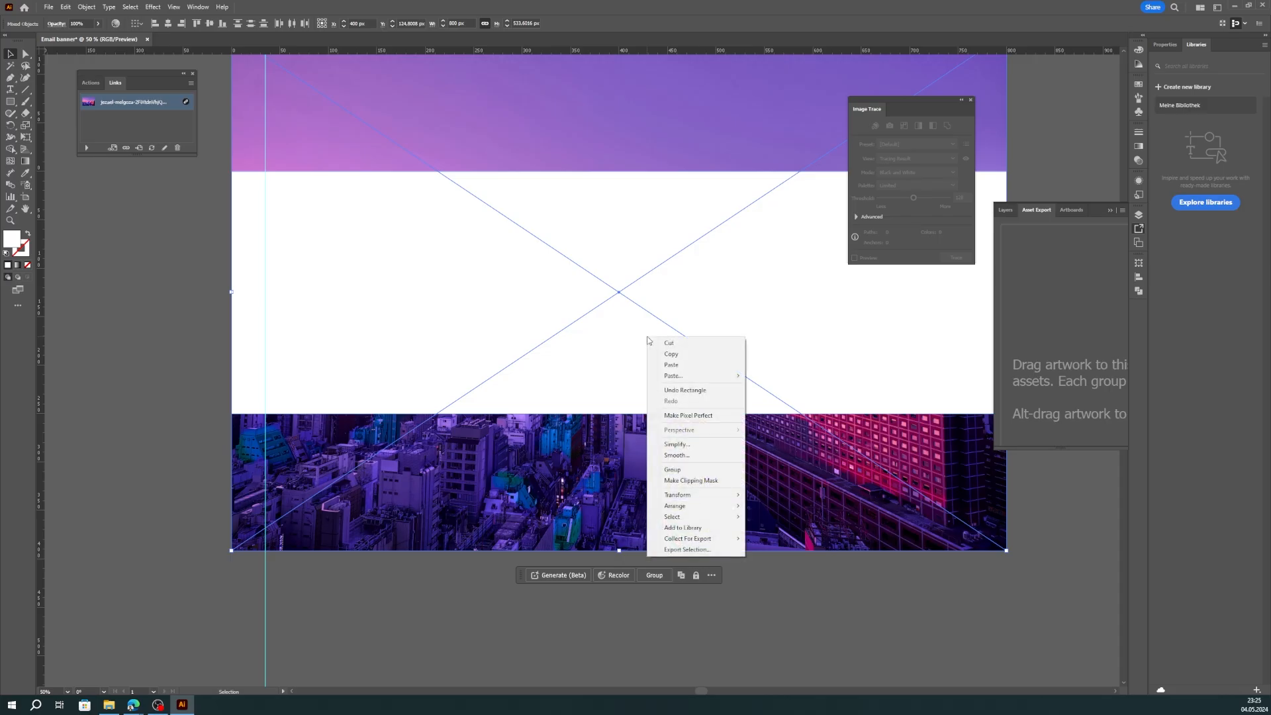
{"action": "left_click", "coordinate": [681, 485]}
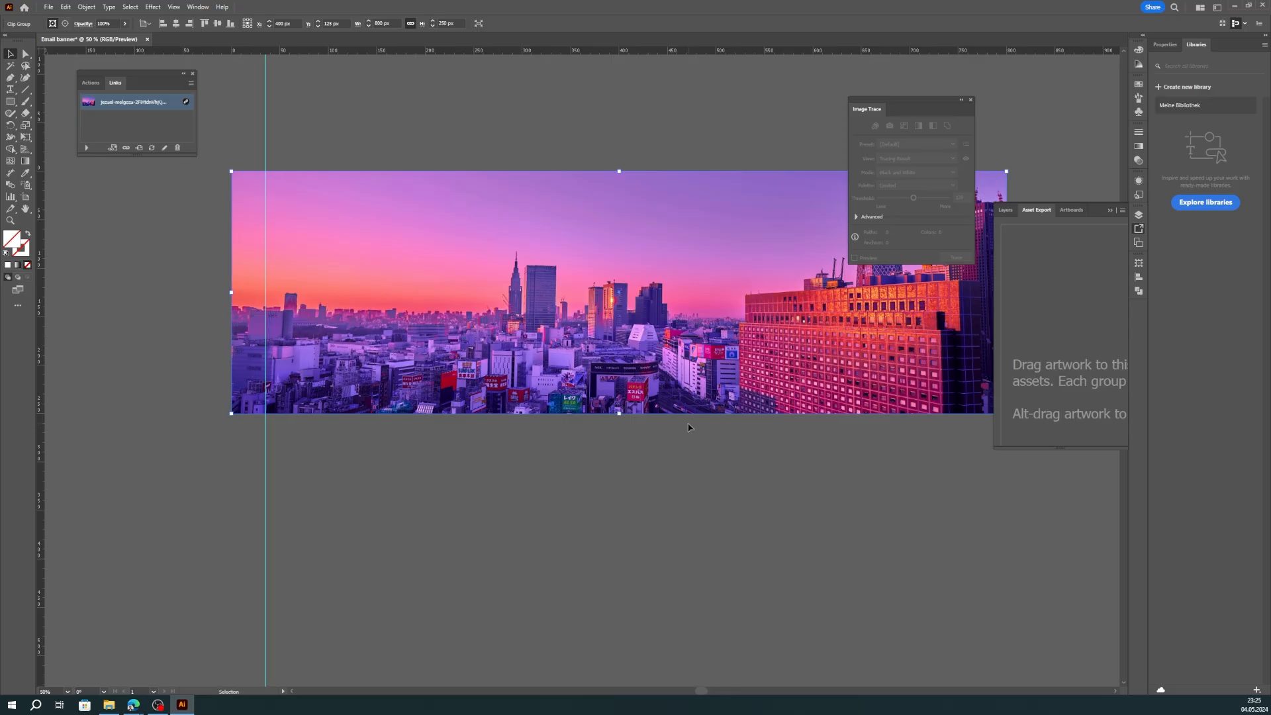
Step: Send the clipped skyline photo to the back, behind the heading, and deselect it
{"action": "right_click", "coordinate": [697, 379]}
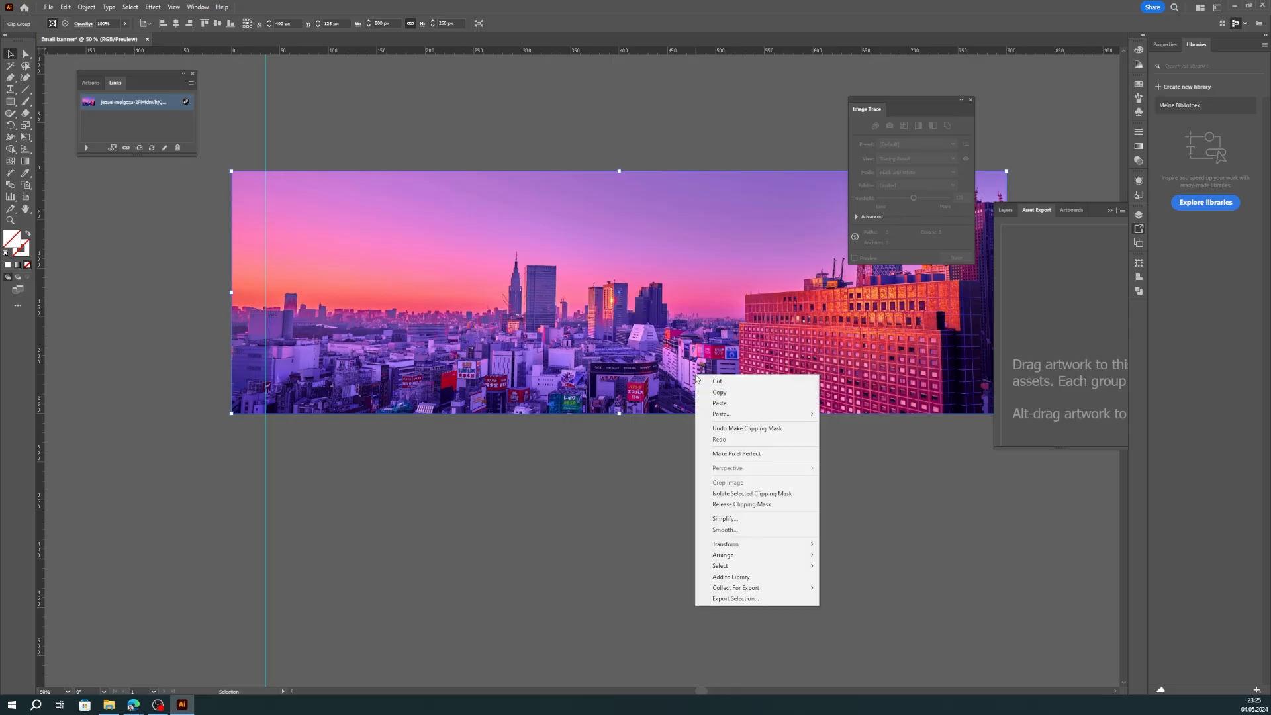
{"action": "mouse_move", "coordinate": [738, 557]}
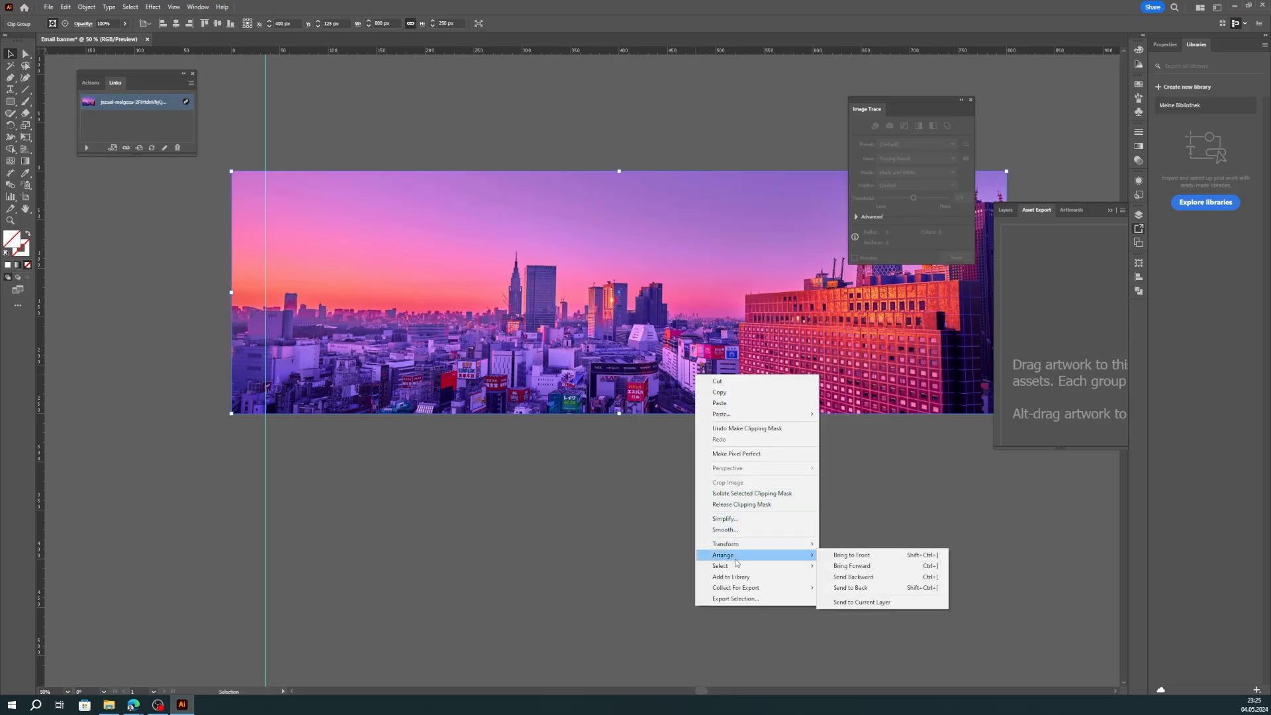
{"action": "left_click", "coordinate": [845, 587]}
{"action": "left_click", "coordinate": [731, 529]}
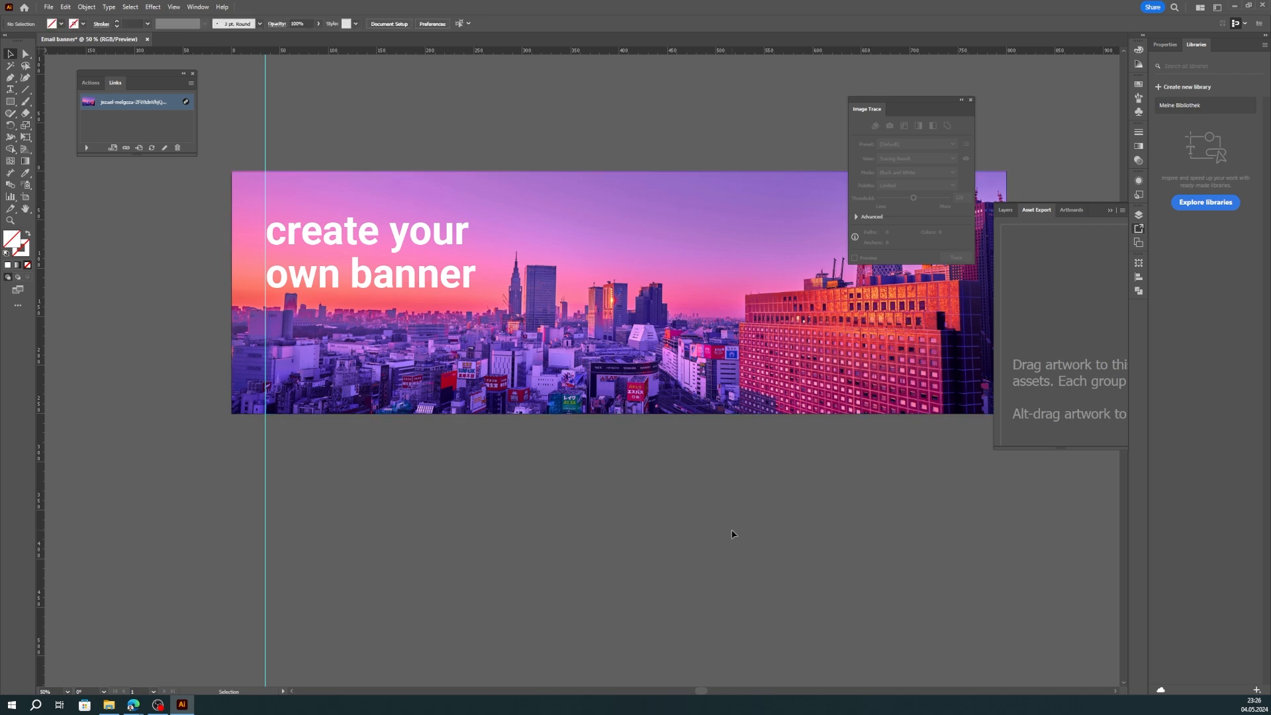
Step: Move the heading slightly down along the vertical guide and deselect it
{"action": "scroll", "coordinate": [576, 430], "scroll_direction": "down", "scroll_amount": 1}
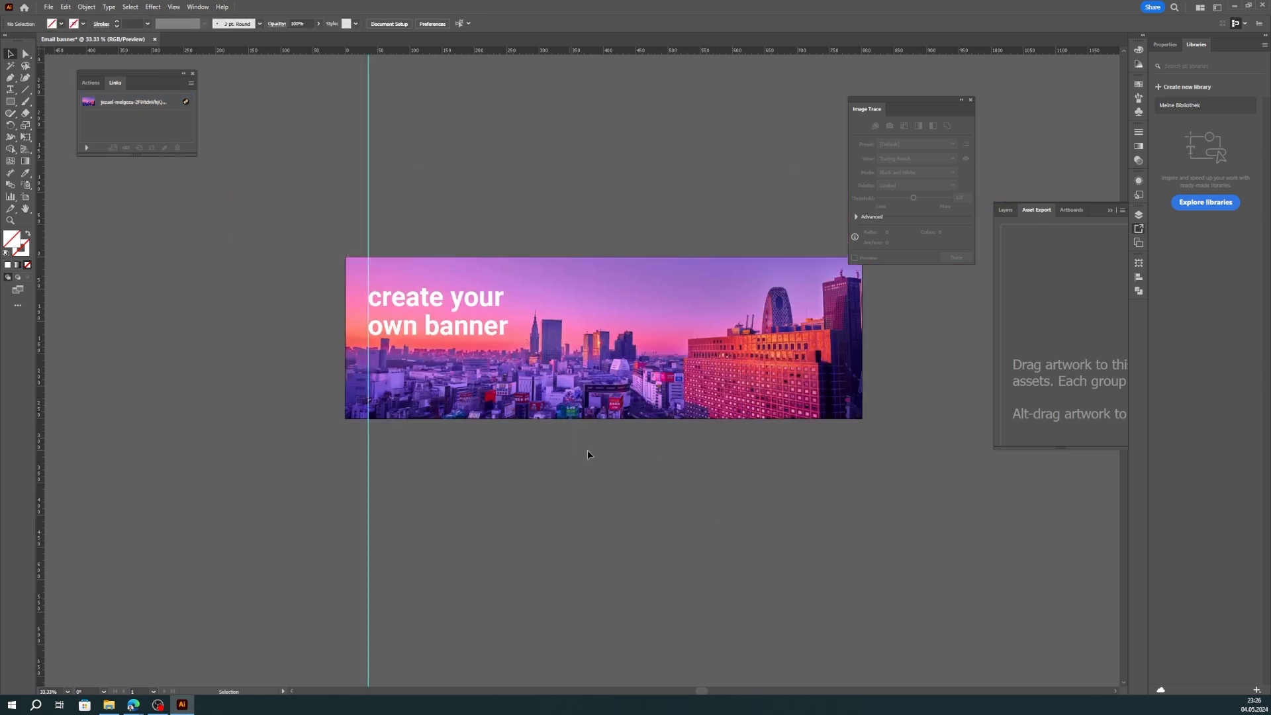
{"action": "left_click_drag", "start_coordinate": [472, 329], "coordinate": [471, 344]}
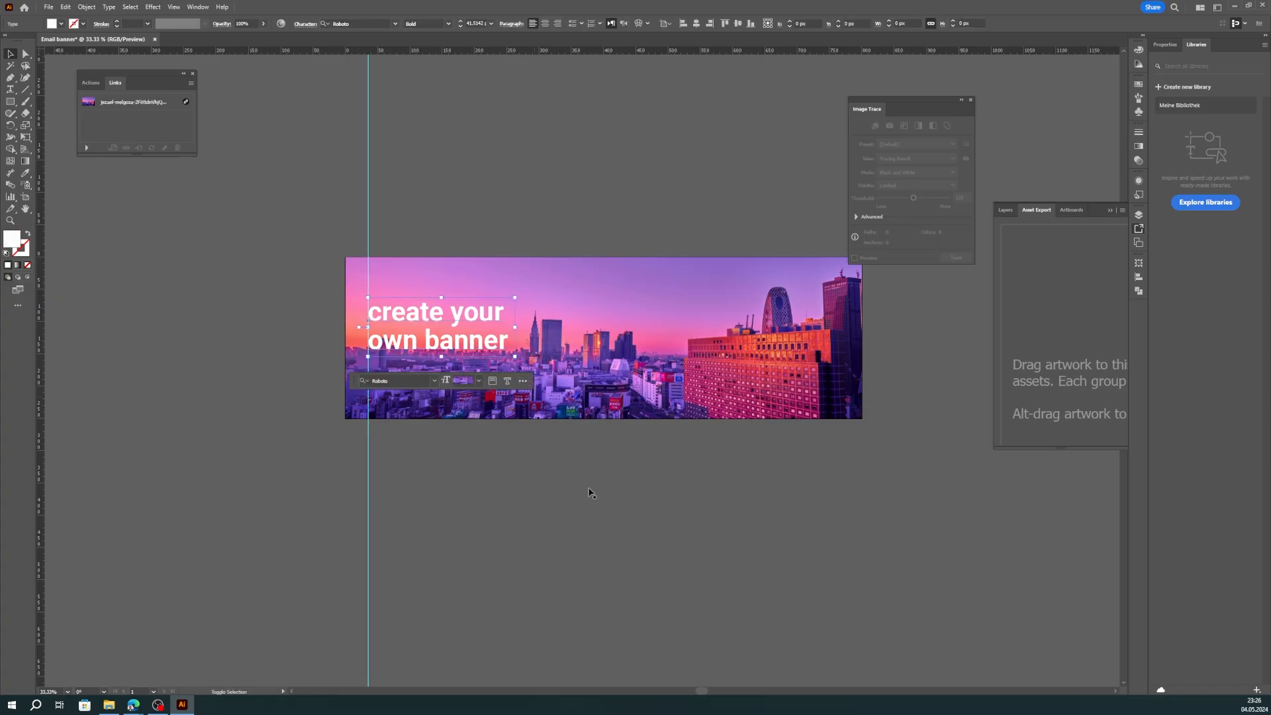
{"action": "left_click", "coordinate": [596, 493]}
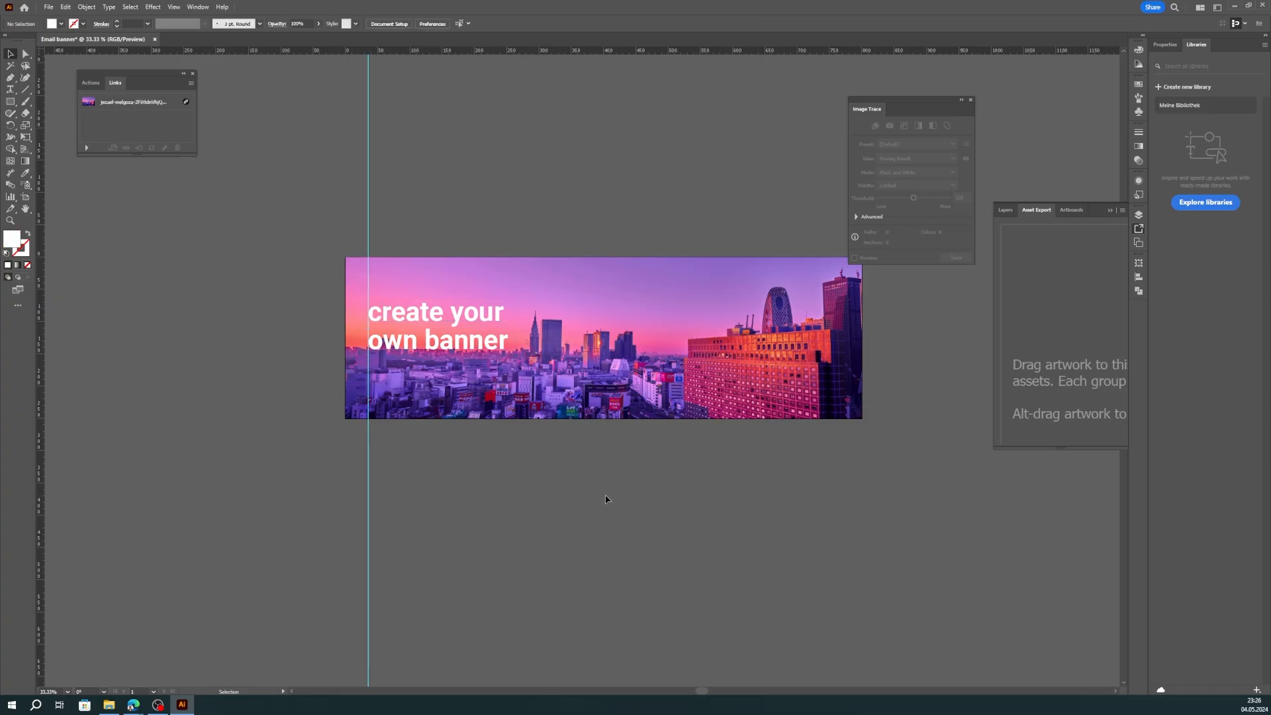
Step: Move the heading to the banner's right half, enlarge it proportionally, and raise it slightly over the tall building before deselecting
{"action": "left_click", "coordinate": [495, 319]}
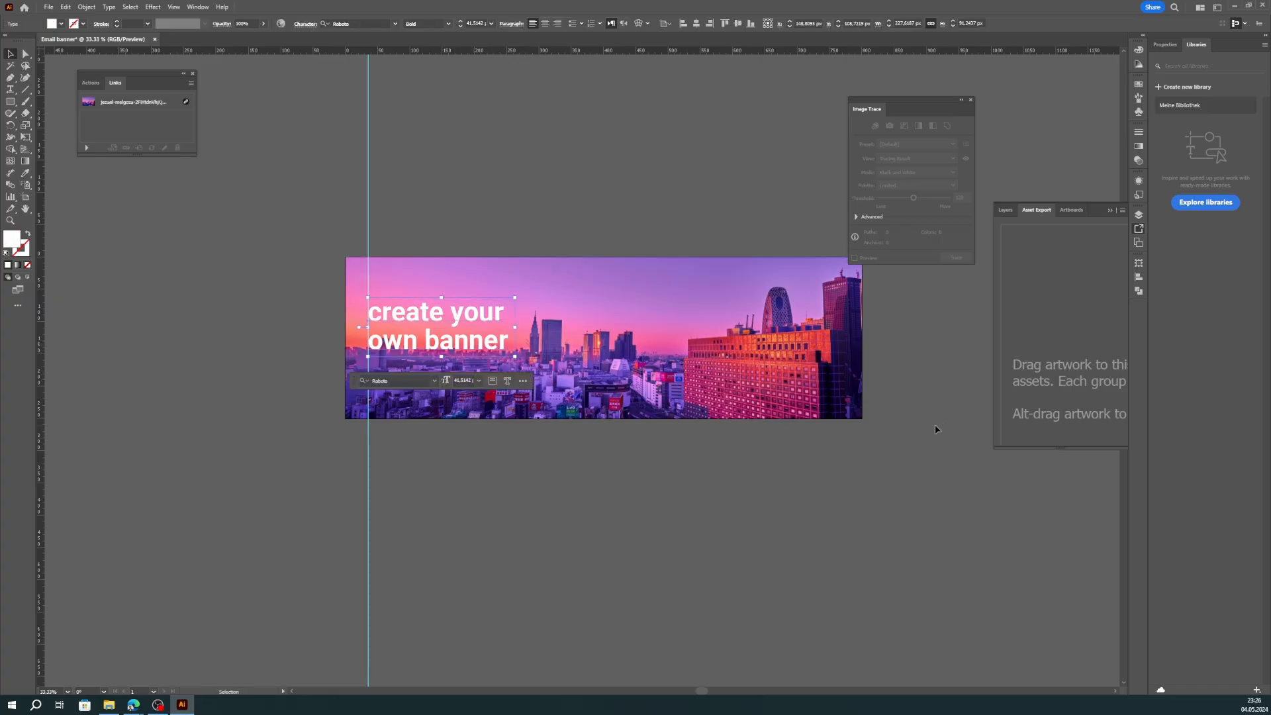
{"action": "left_click_drag", "start_coordinate": [448, 322], "coordinate": [752, 354]}
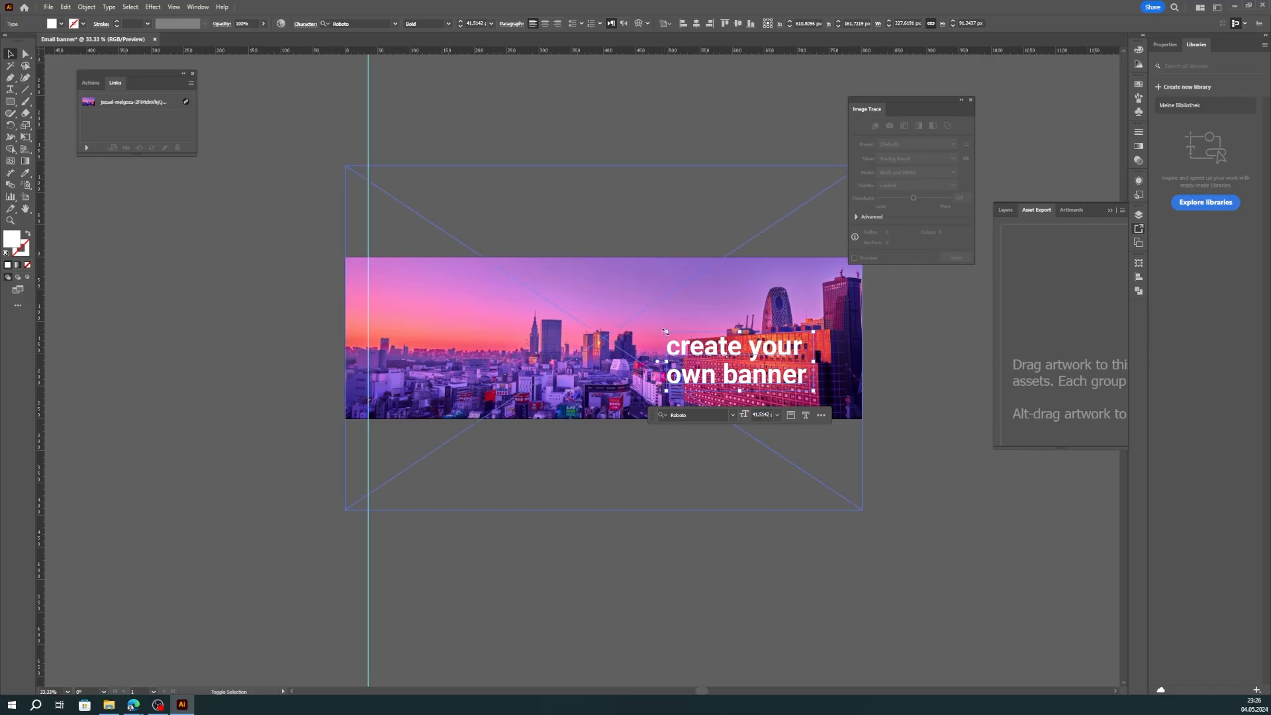
{"action": "left_click_drag", "start_coordinate": [666, 331], "coordinate": [616, 302]}
{"action": "left_click", "coordinate": [917, 485]}
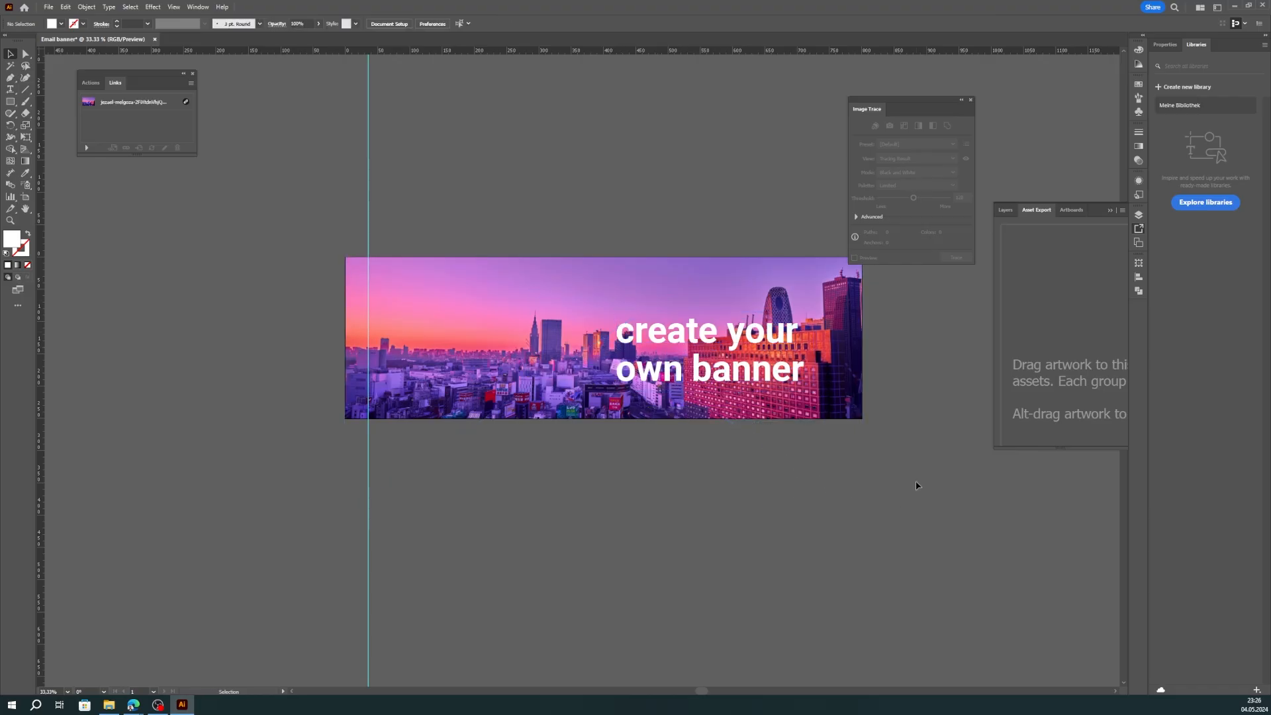
{"action": "left_click_drag", "start_coordinate": [726, 377], "coordinate": [722, 353]}
{"action": "left_click", "coordinate": [827, 476]}
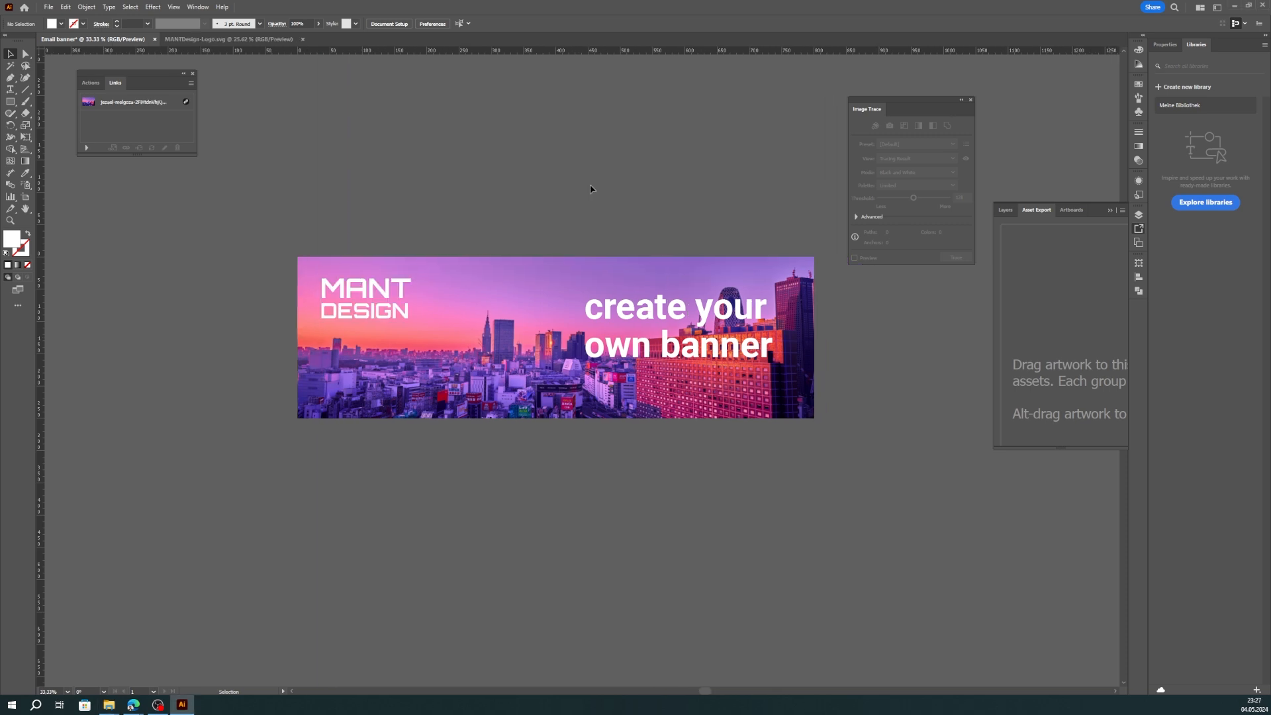
Step: Preview the finished banner with logo and heading in full-screen presentation mode and return to the normal view
{"action": "scroll", "coordinate": [586, 187], "scroll_direction": "right", "scroll_amount": 2}
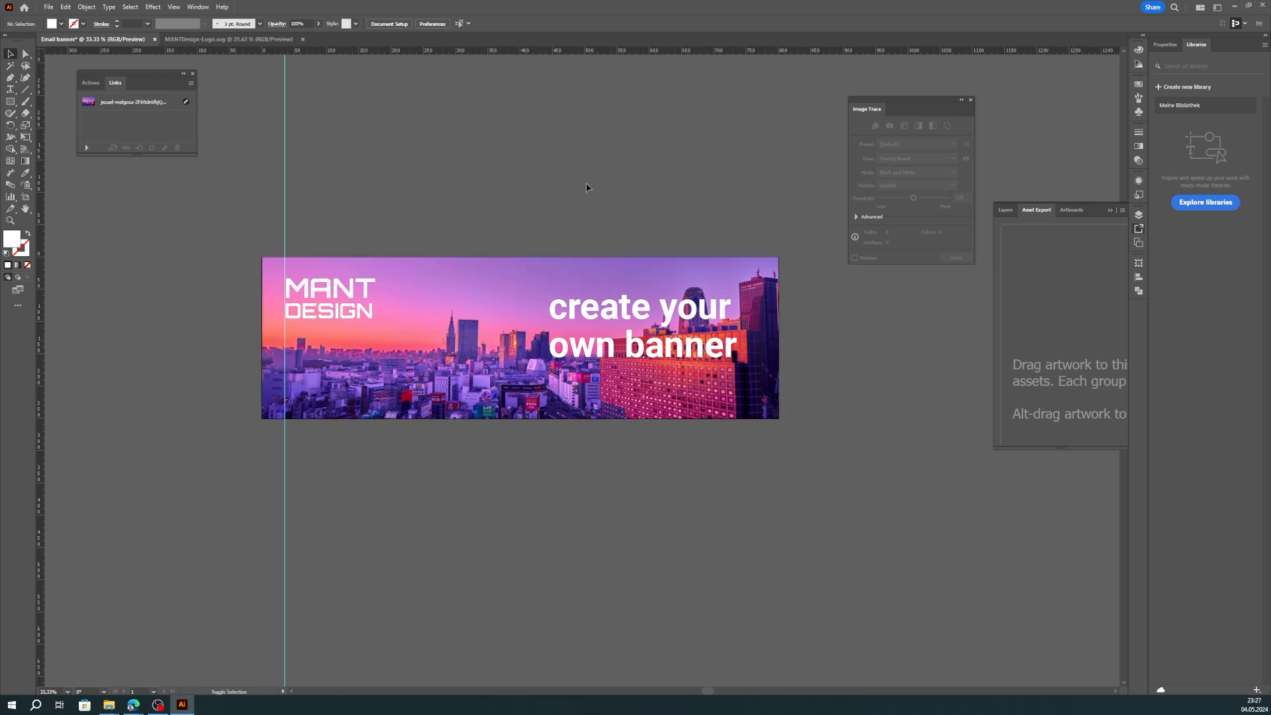
{"action": "key", "text": "shift+f"}
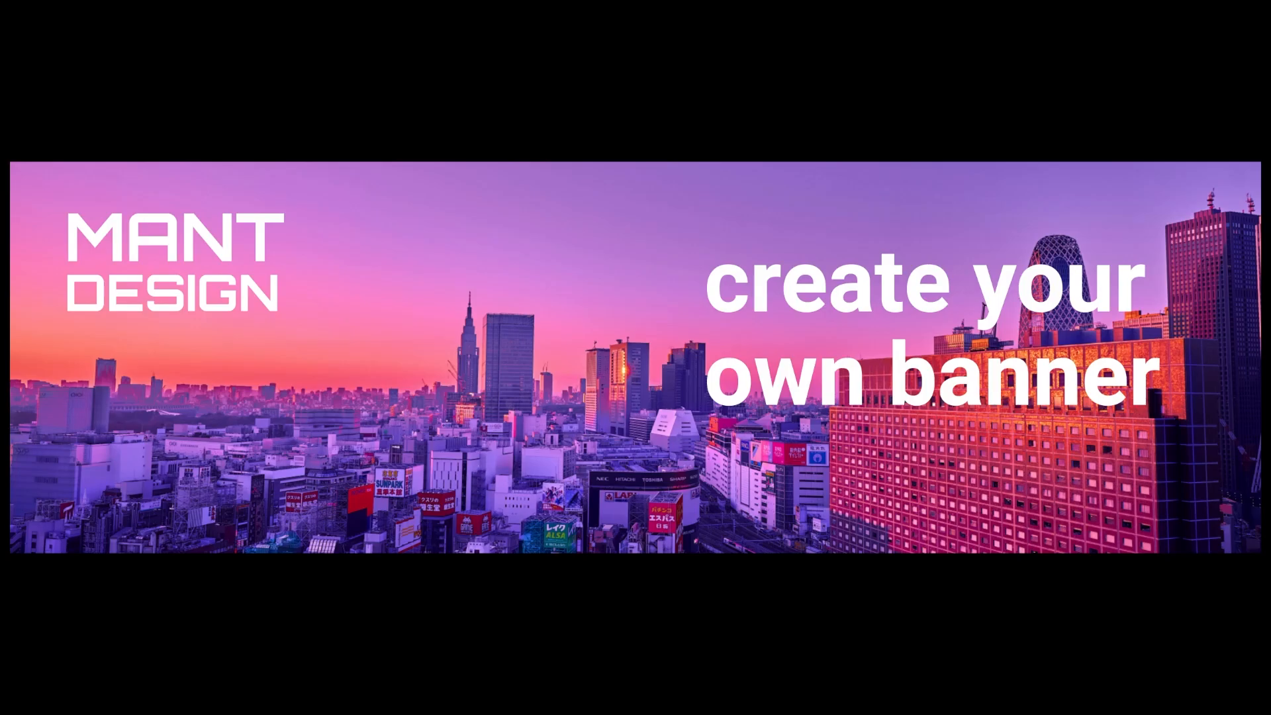
{"action": "key", "text": "Escape"}
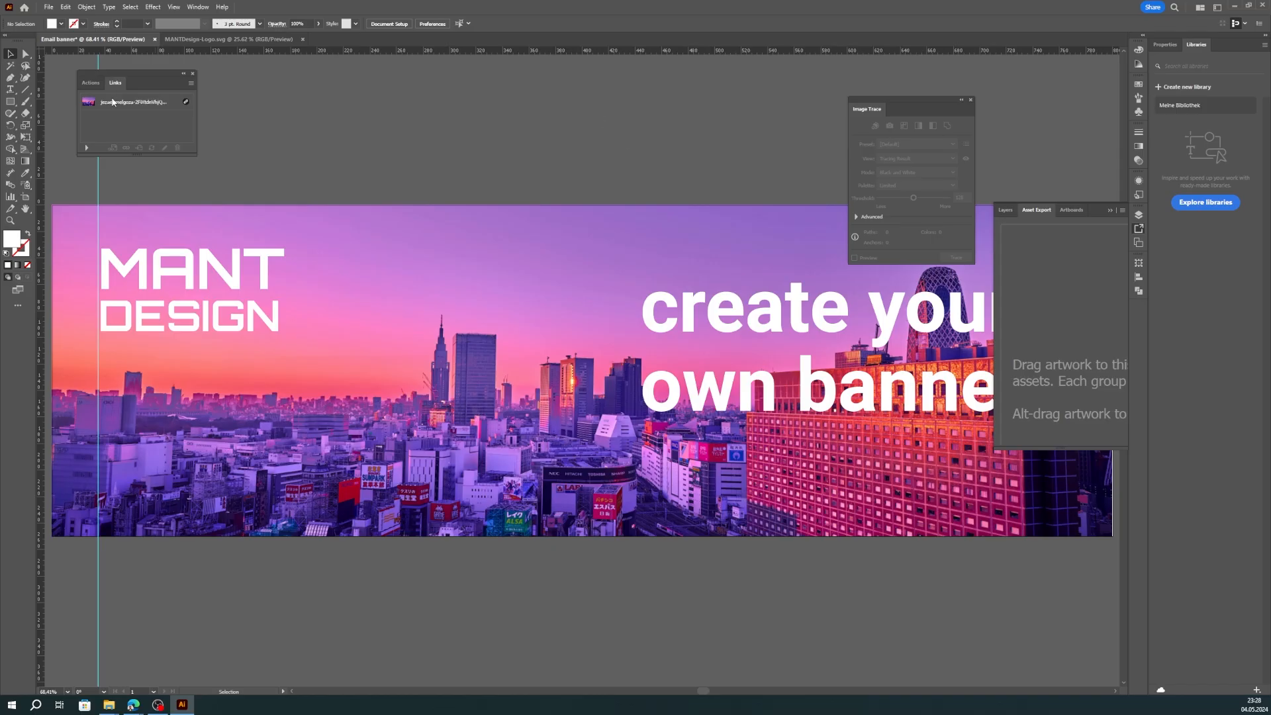
Step: Open the Save for Web export for the JPEG banner and set its anti-aliasing to Type Optimized
{"action": "left_click", "coordinate": [49, 8]}
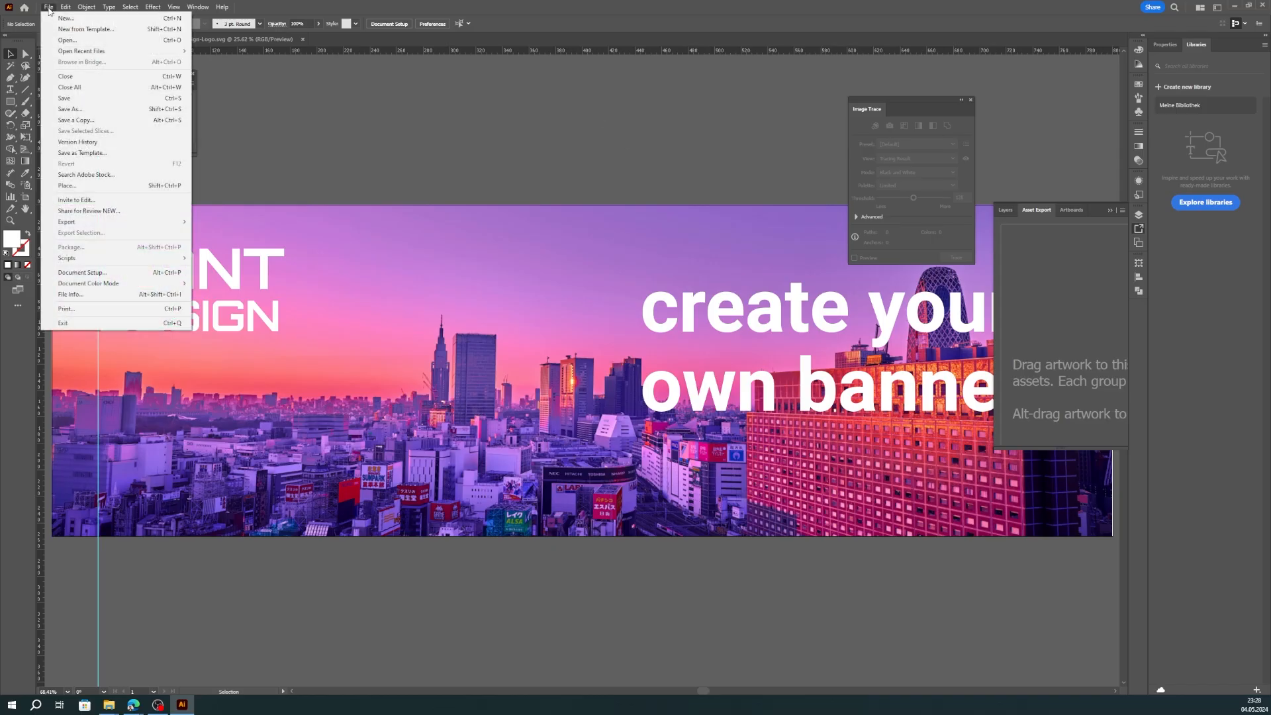
{"action": "mouse_move", "coordinate": [102, 224]}
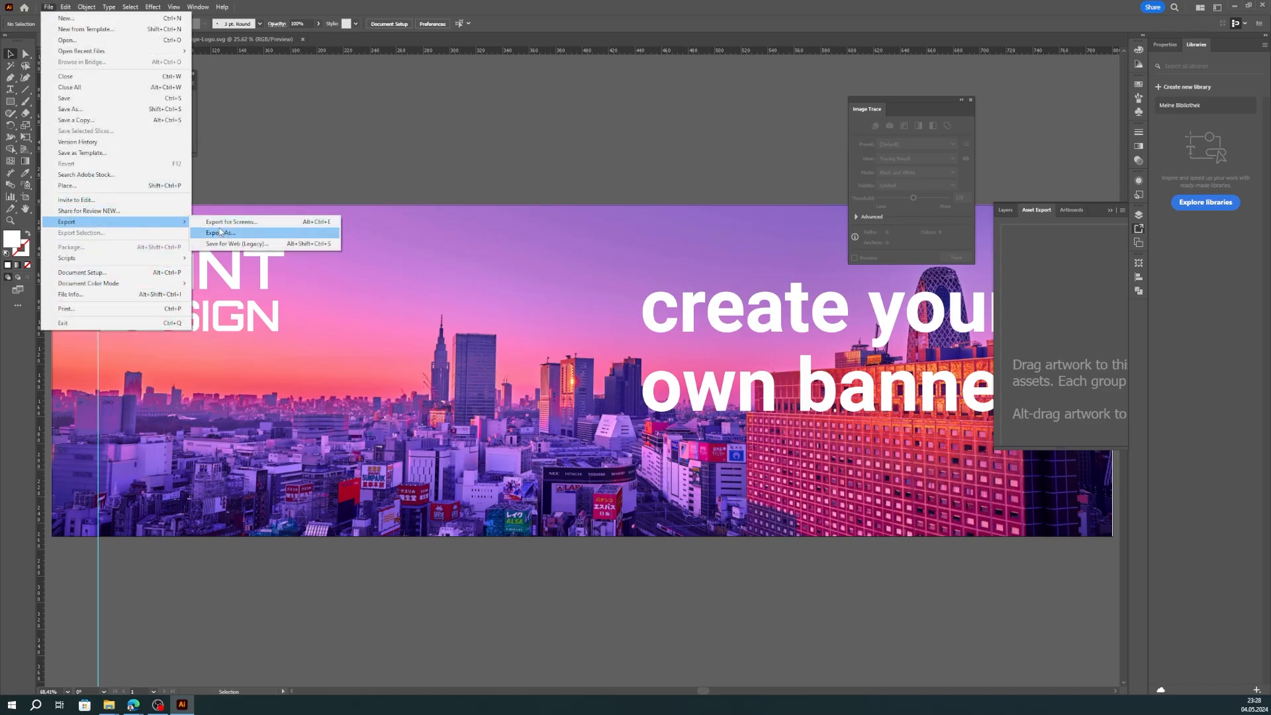
{"action": "left_click", "coordinate": [239, 244]}
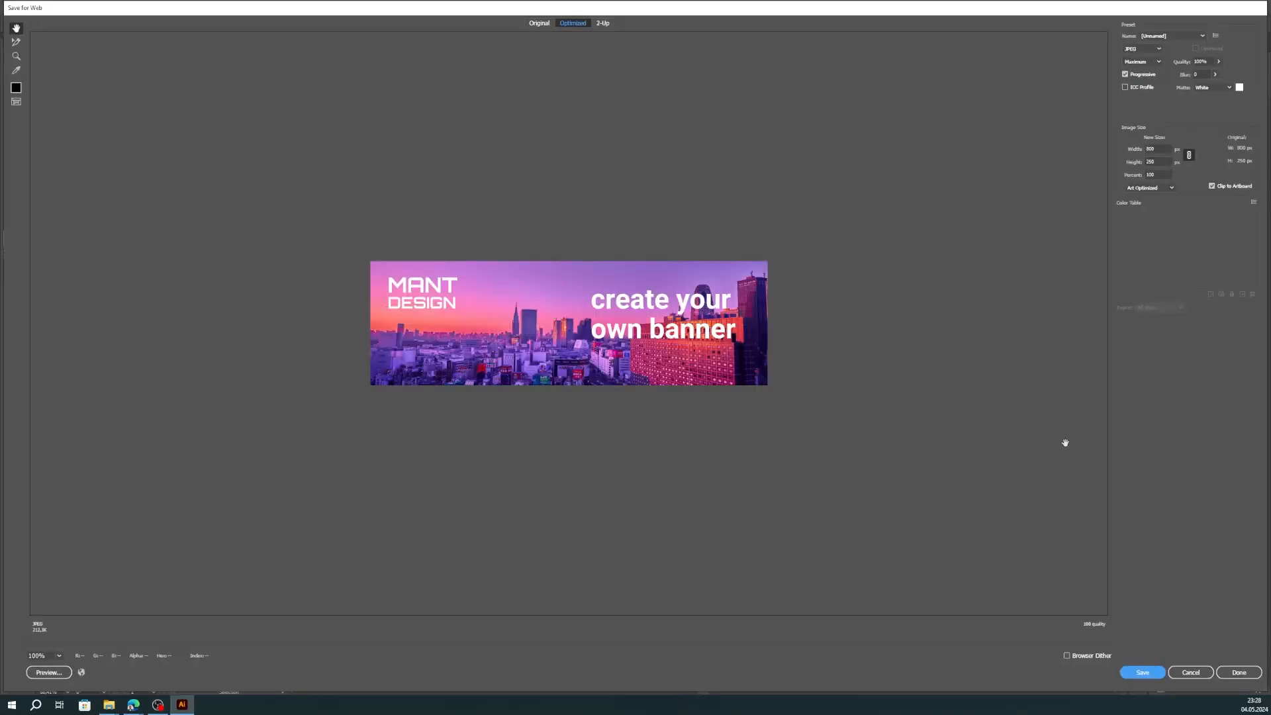
{"action": "left_click", "coordinate": [1149, 189]}
{"action": "left_click", "coordinate": [1141, 219]}
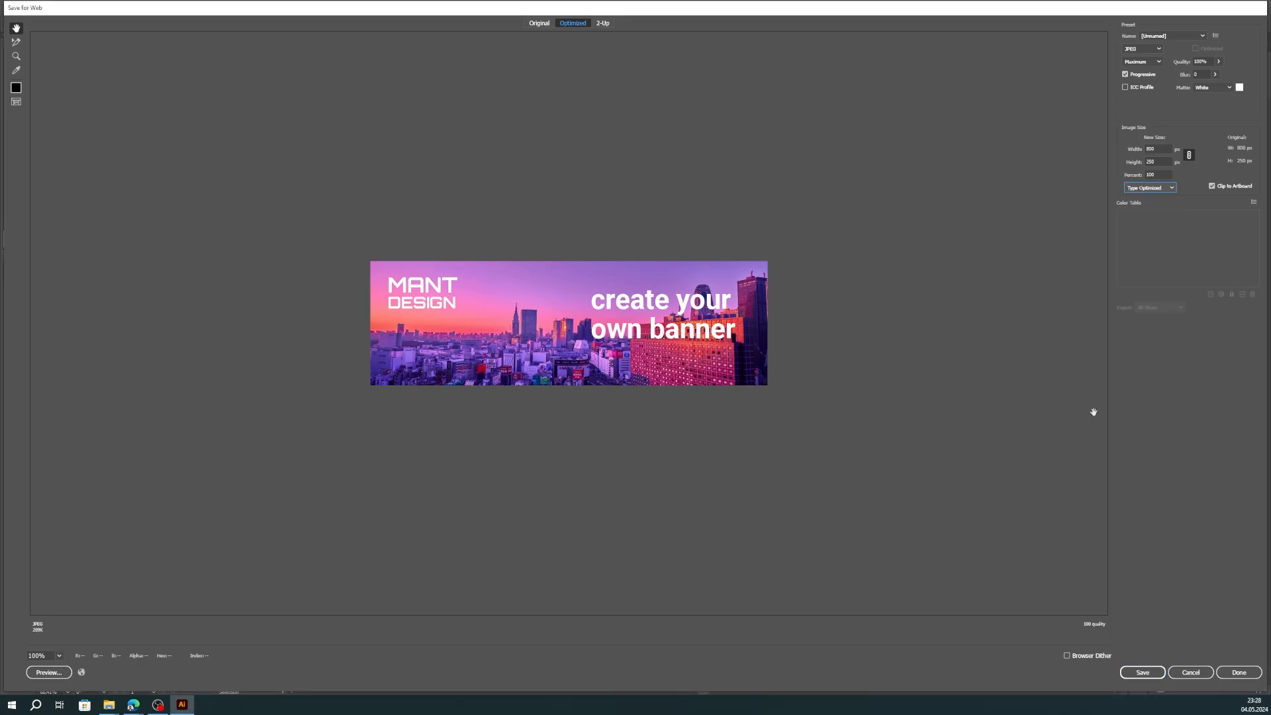
Step: Proceed to the file-saving dialog for the optimized JPEG, then cancel both the saving and the web export
{"action": "left_click", "coordinate": [1128, 673]}
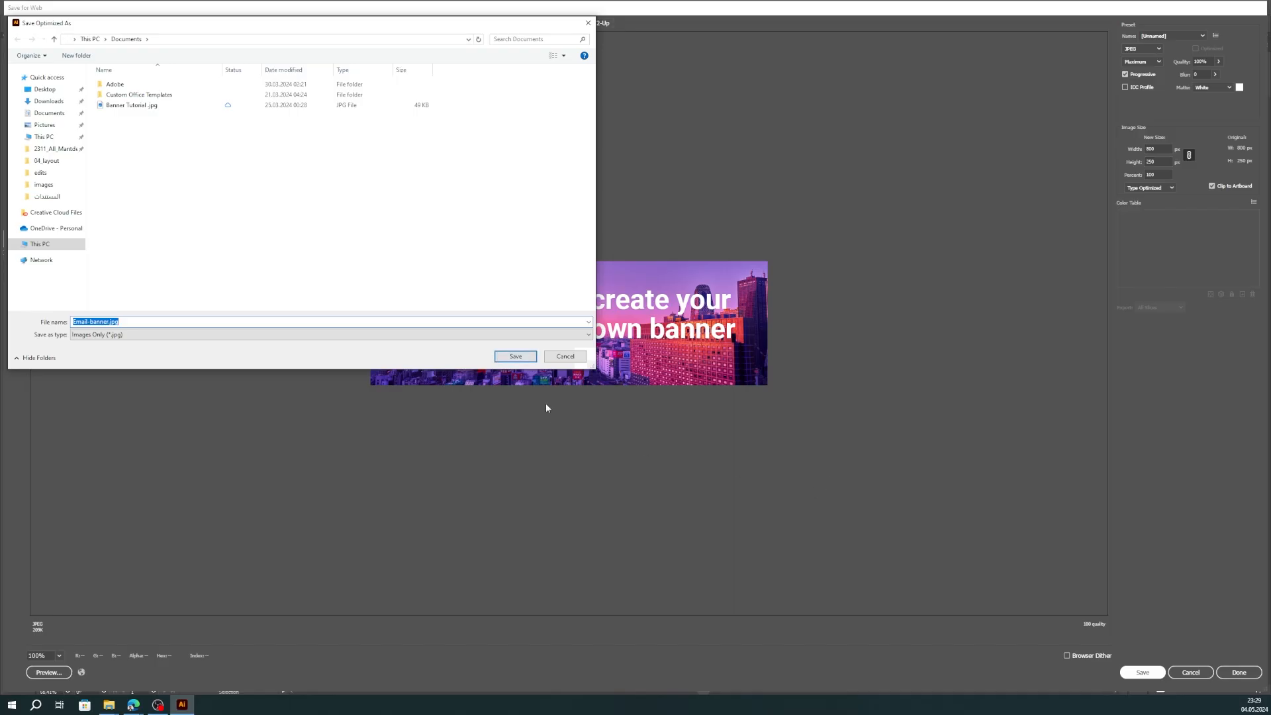
{"action": "left_click", "coordinate": [554, 357]}
{"action": "left_click", "coordinate": [1190, 671]}
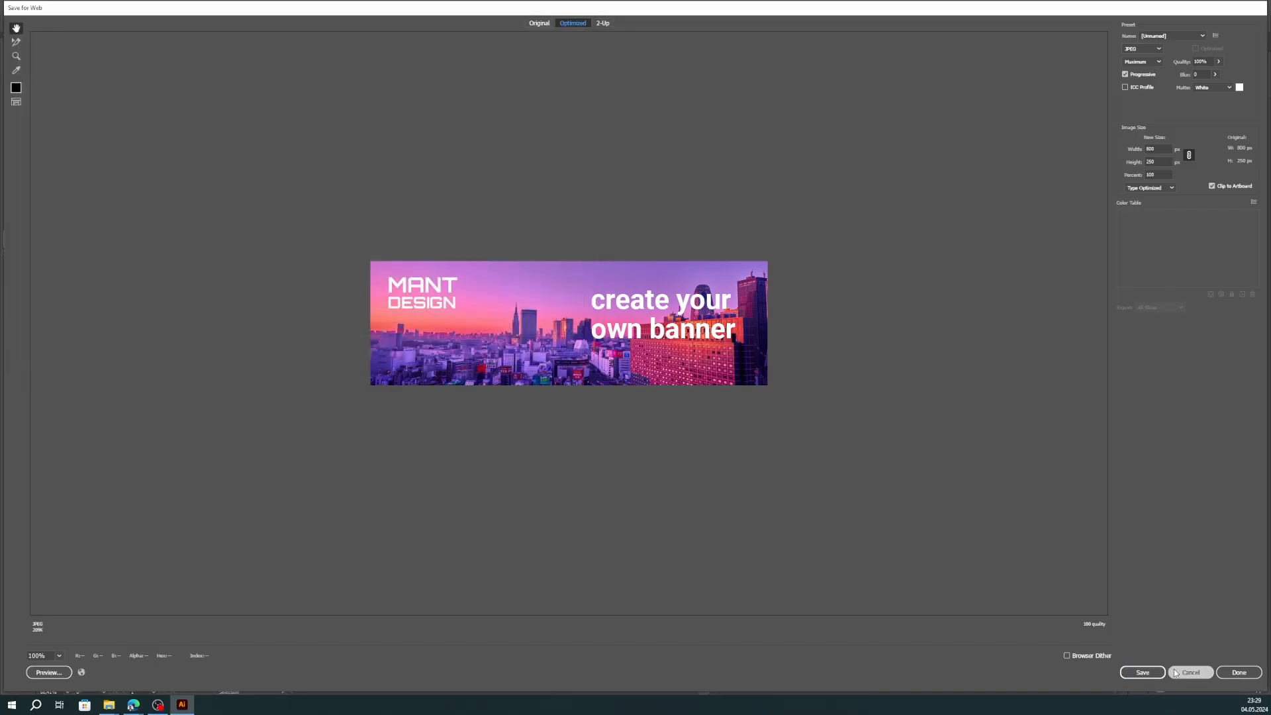